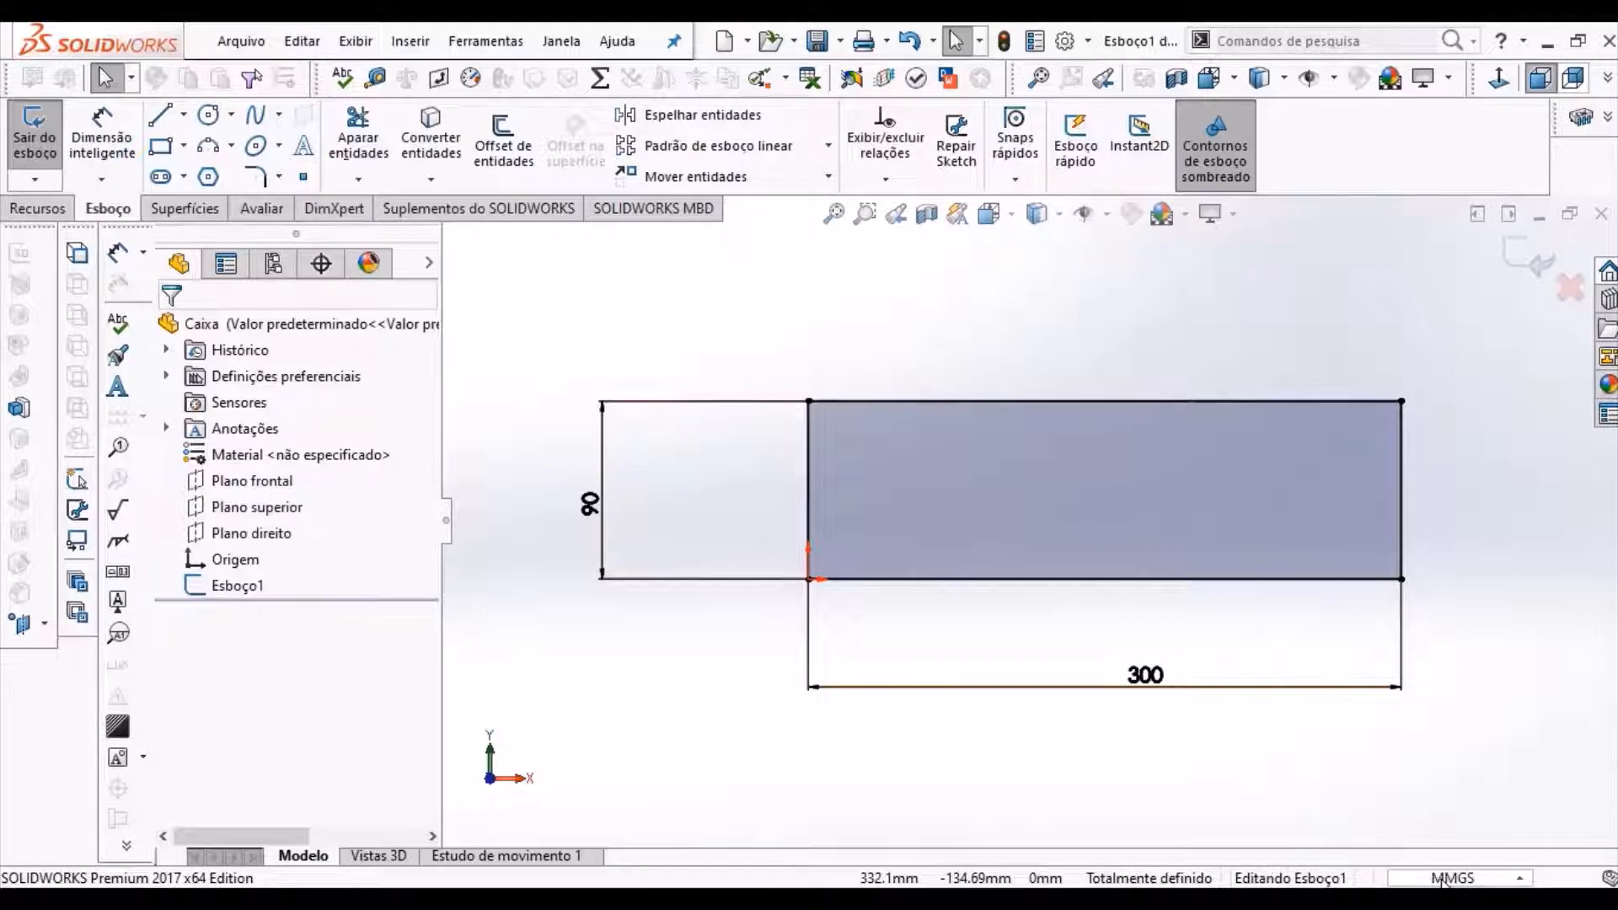
- Switch the document units to CGS (centimetre, gram, second), rebuild the part and reopen Esboço1 for editing
click(1443, 881)
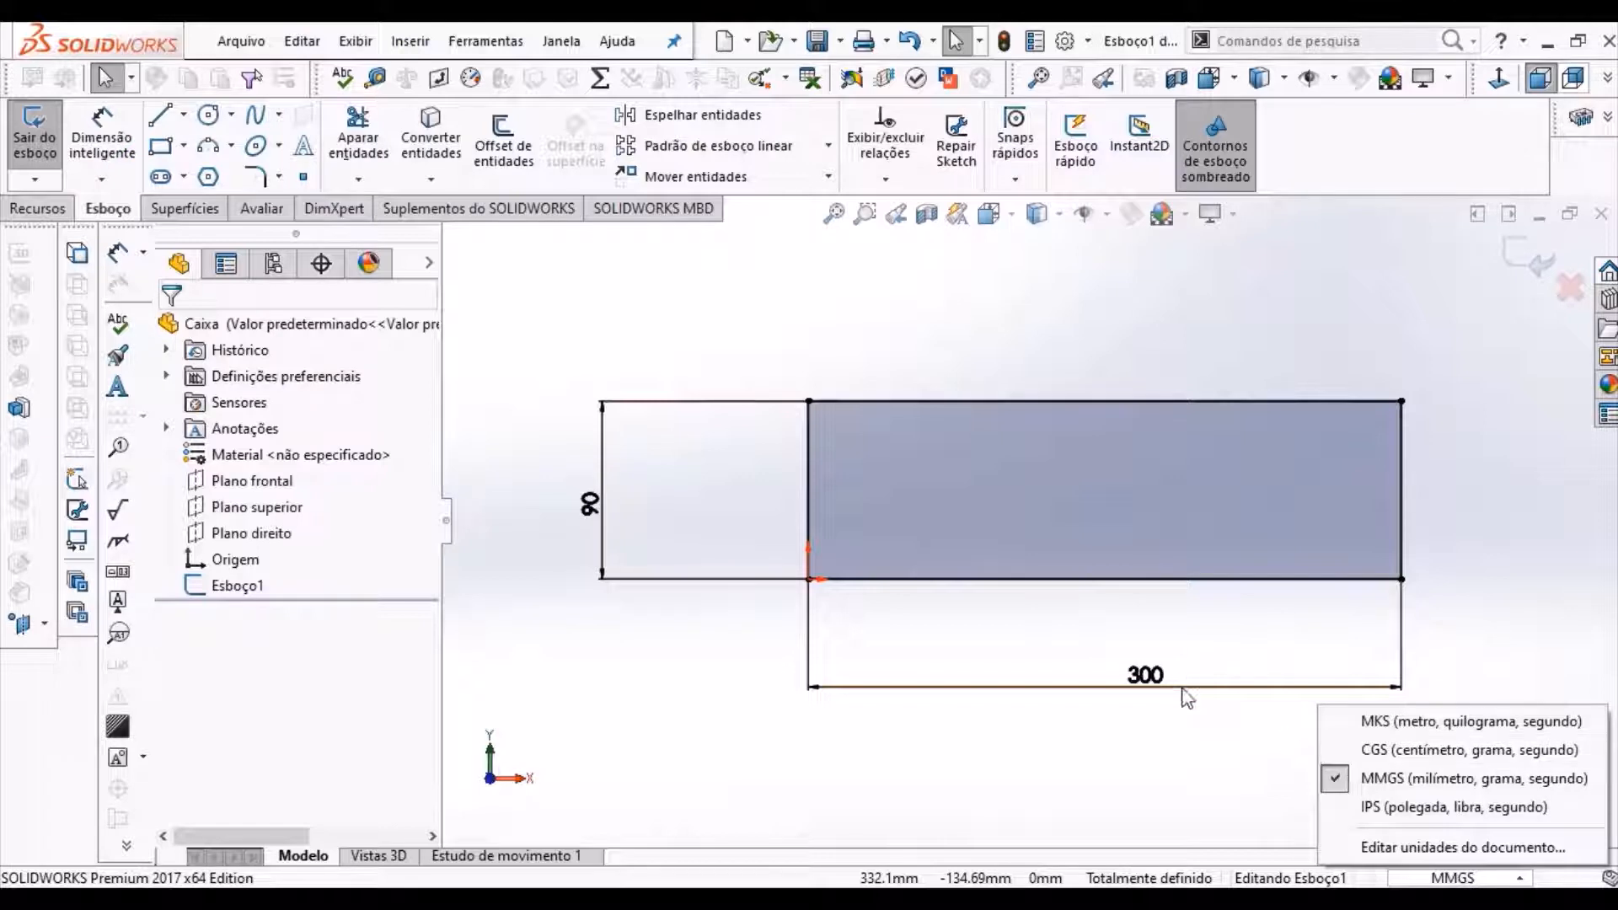
click(1362, 749)
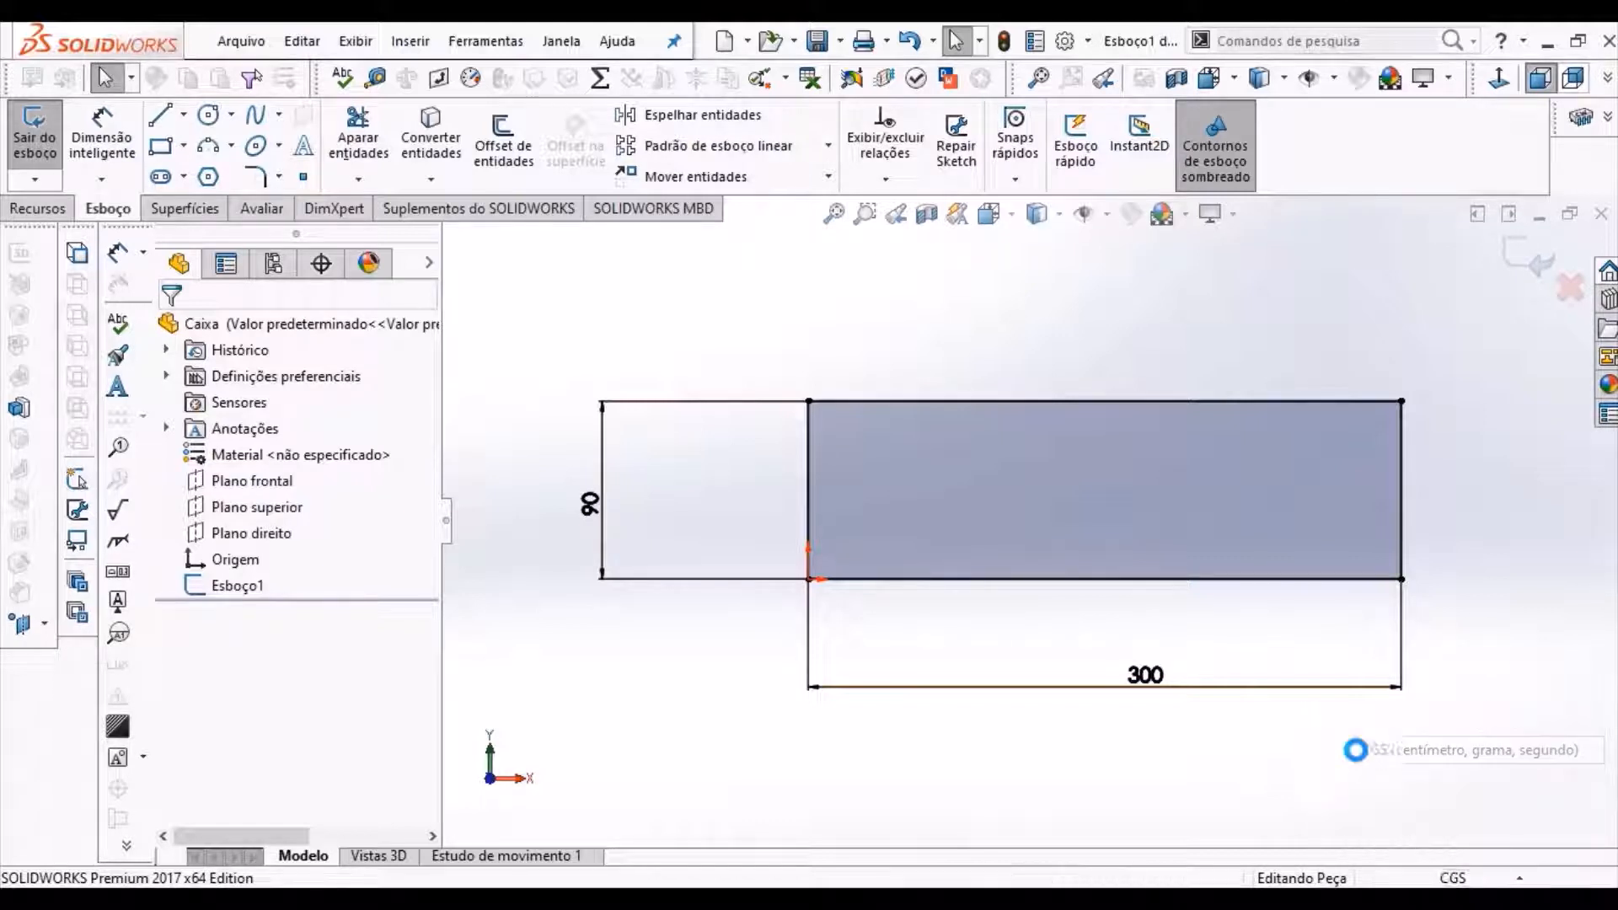
key(ctrl+b)
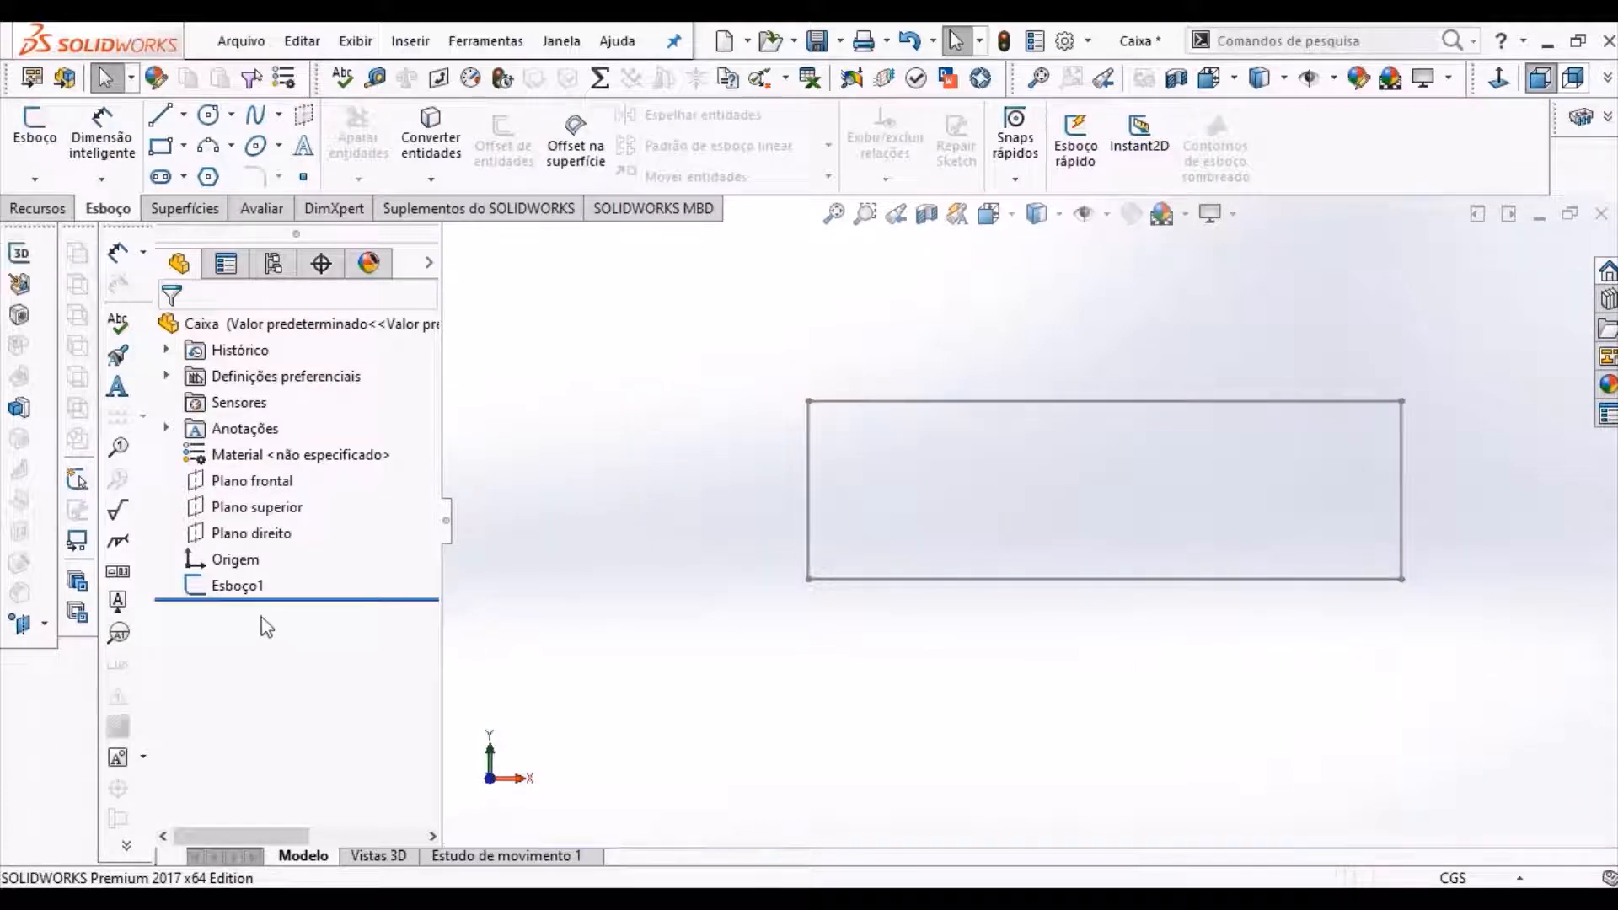
click(215, 585)
click(38, 135)
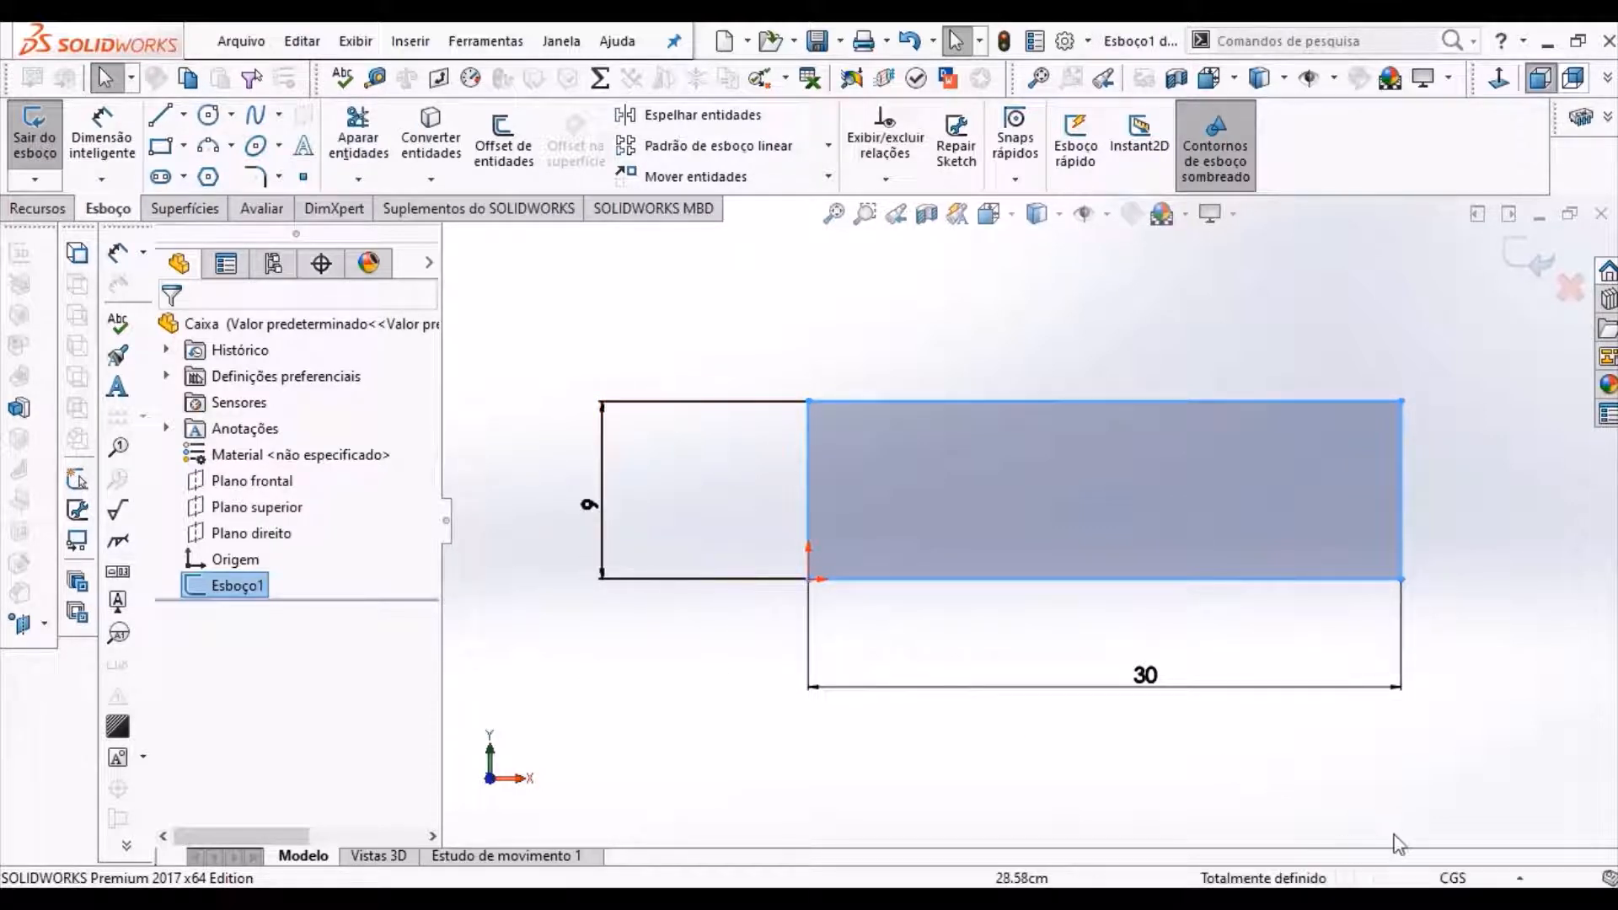
- Choose the Personalizado unit system in the document properties and examine the available length and mass units
click(1501, 879)
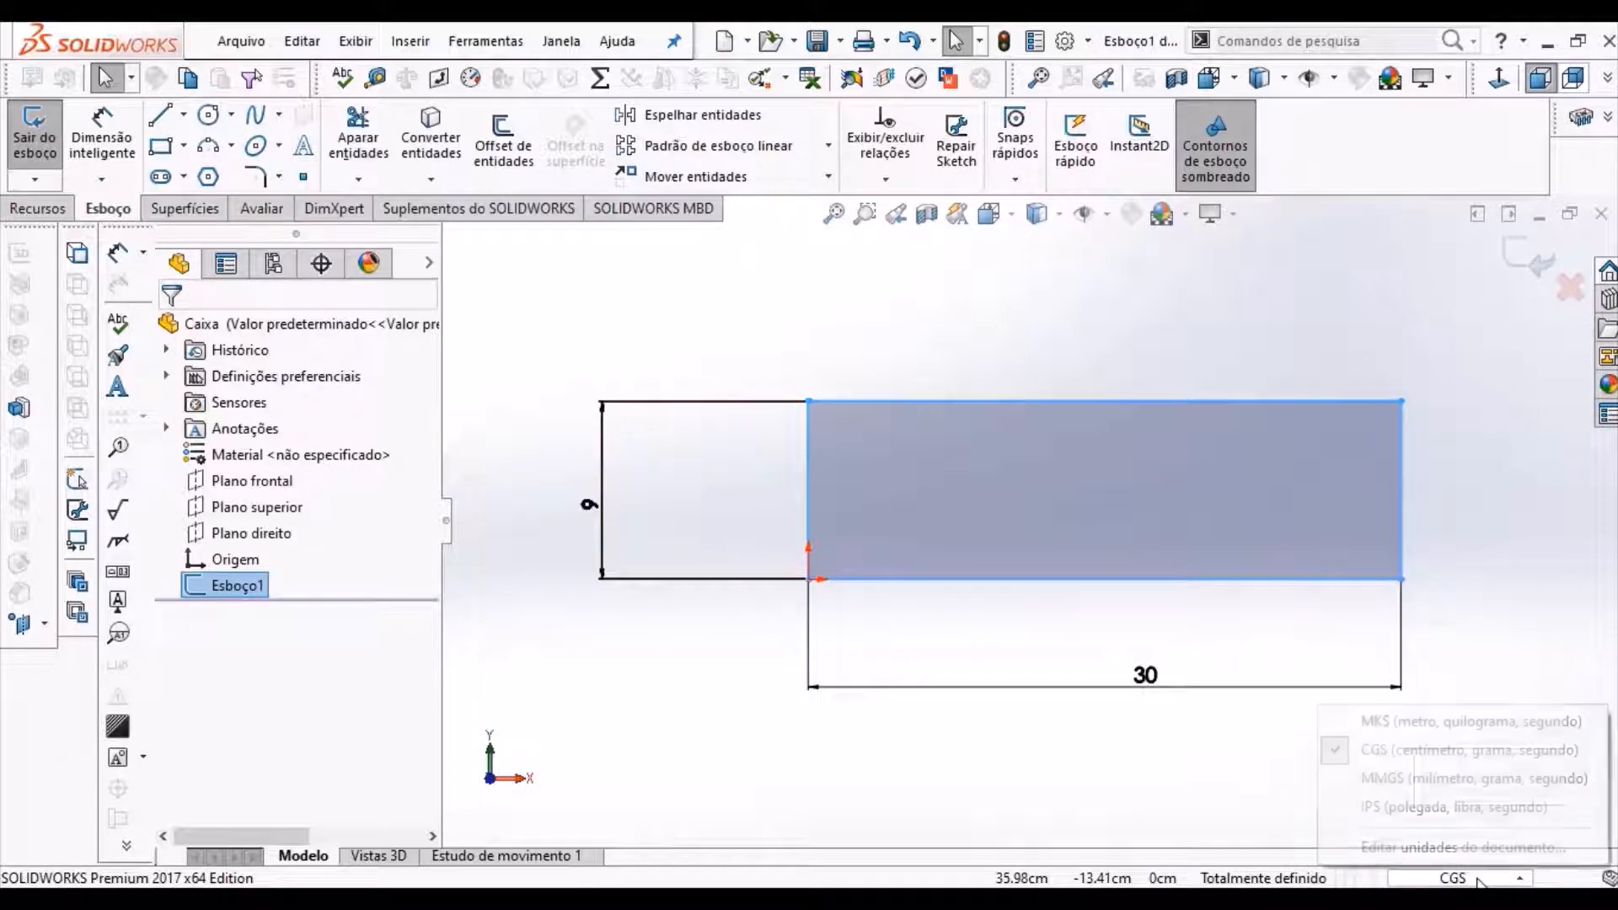
click(1417, 849)
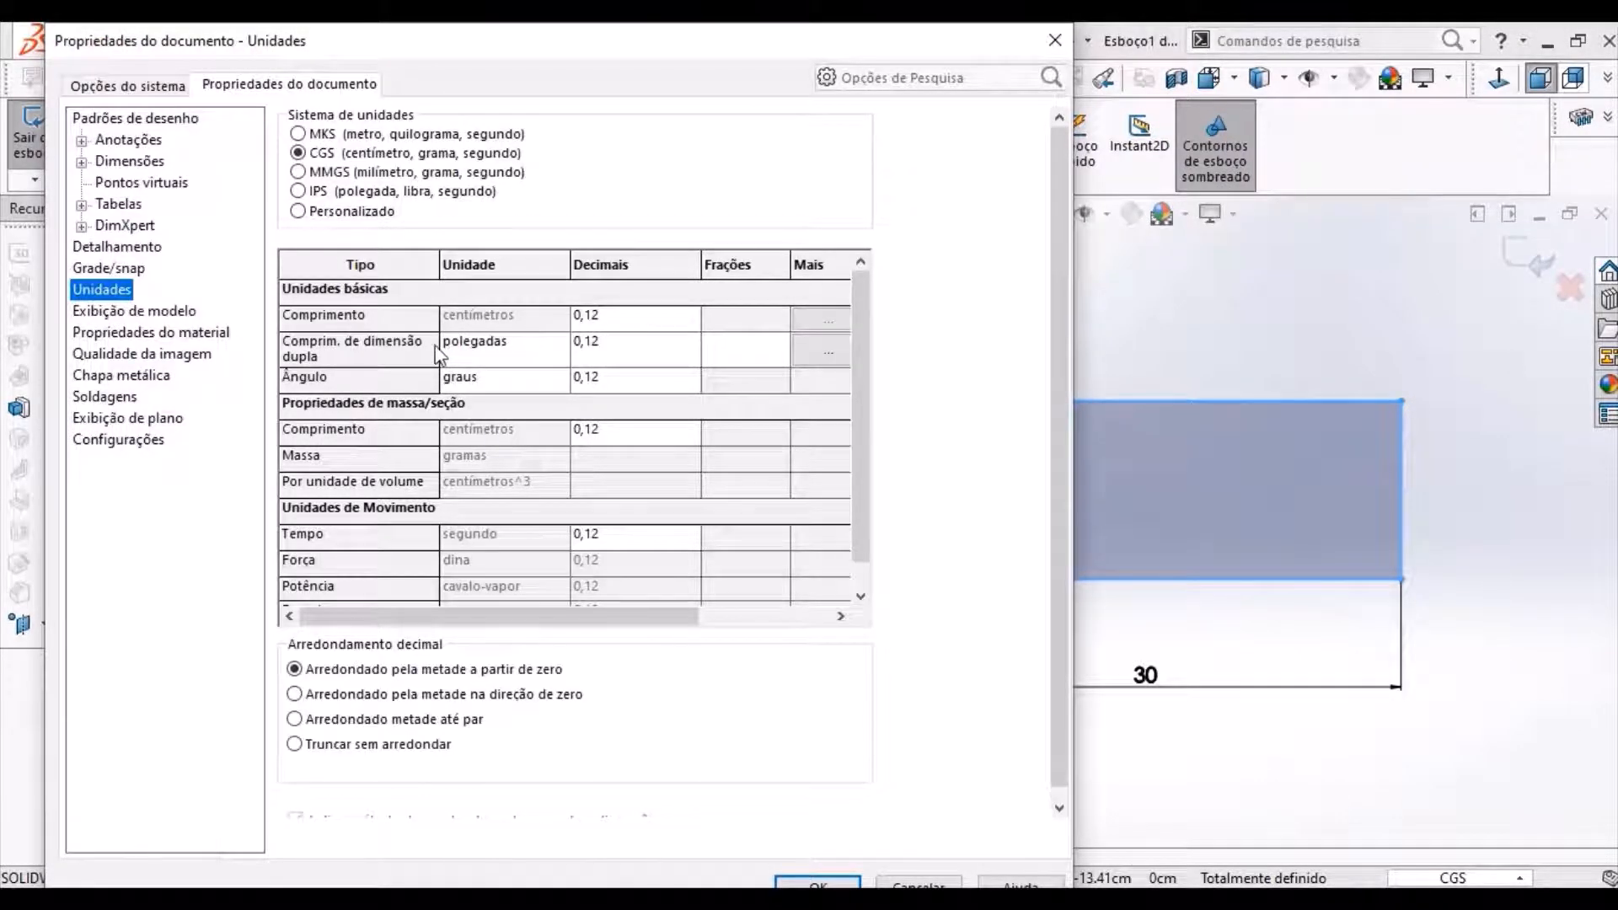
click(300, 213)
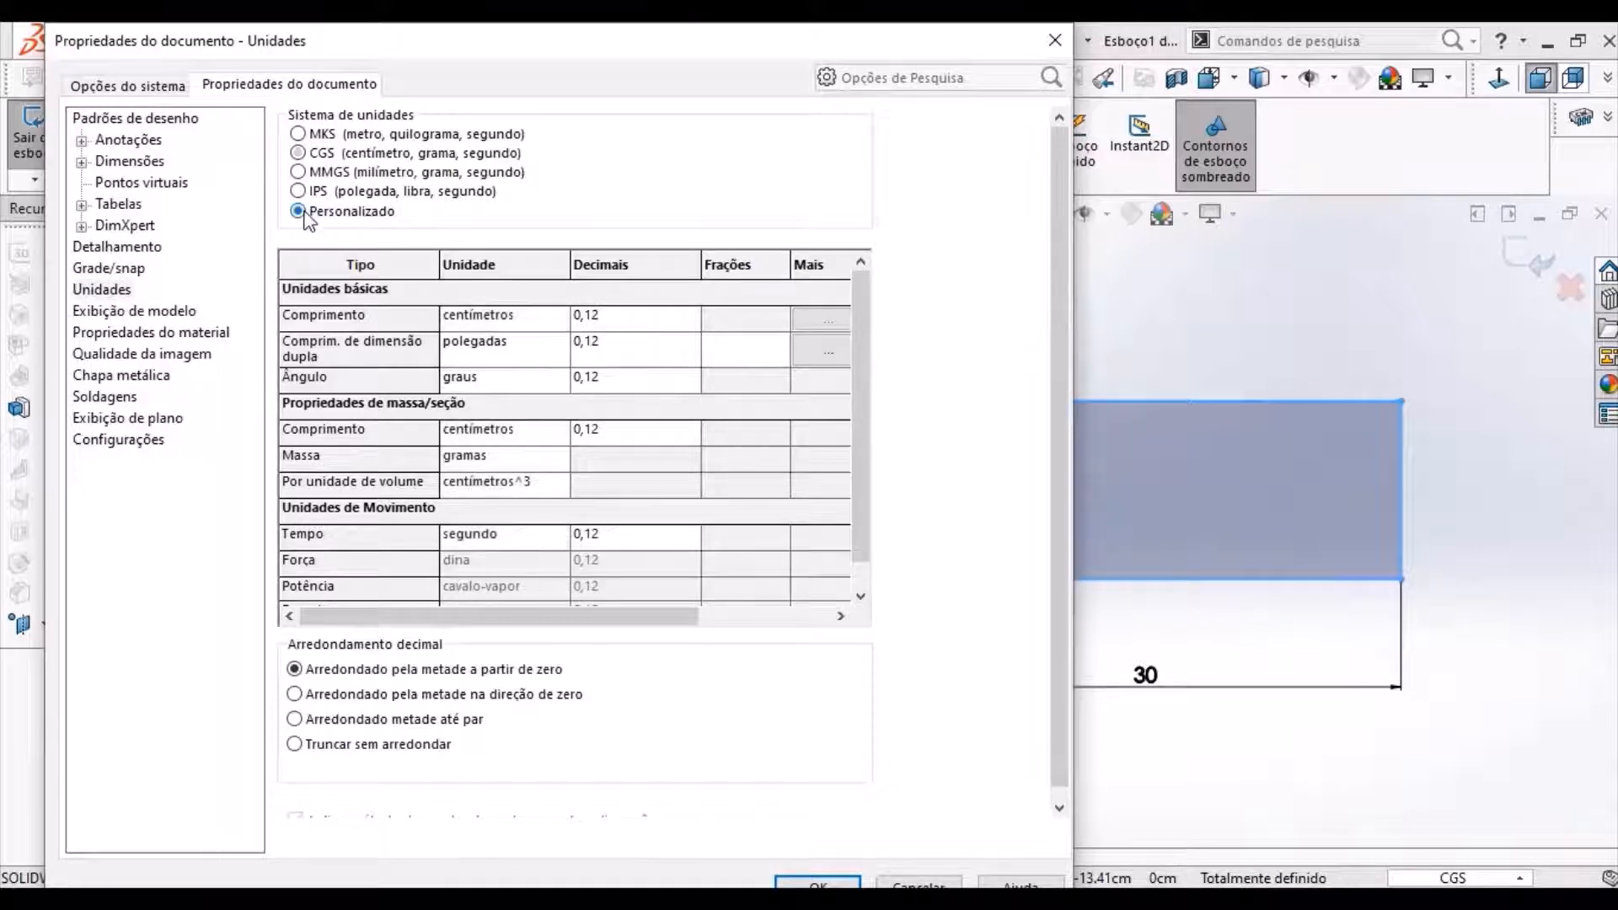
click(493, 324)
click(560, 318)
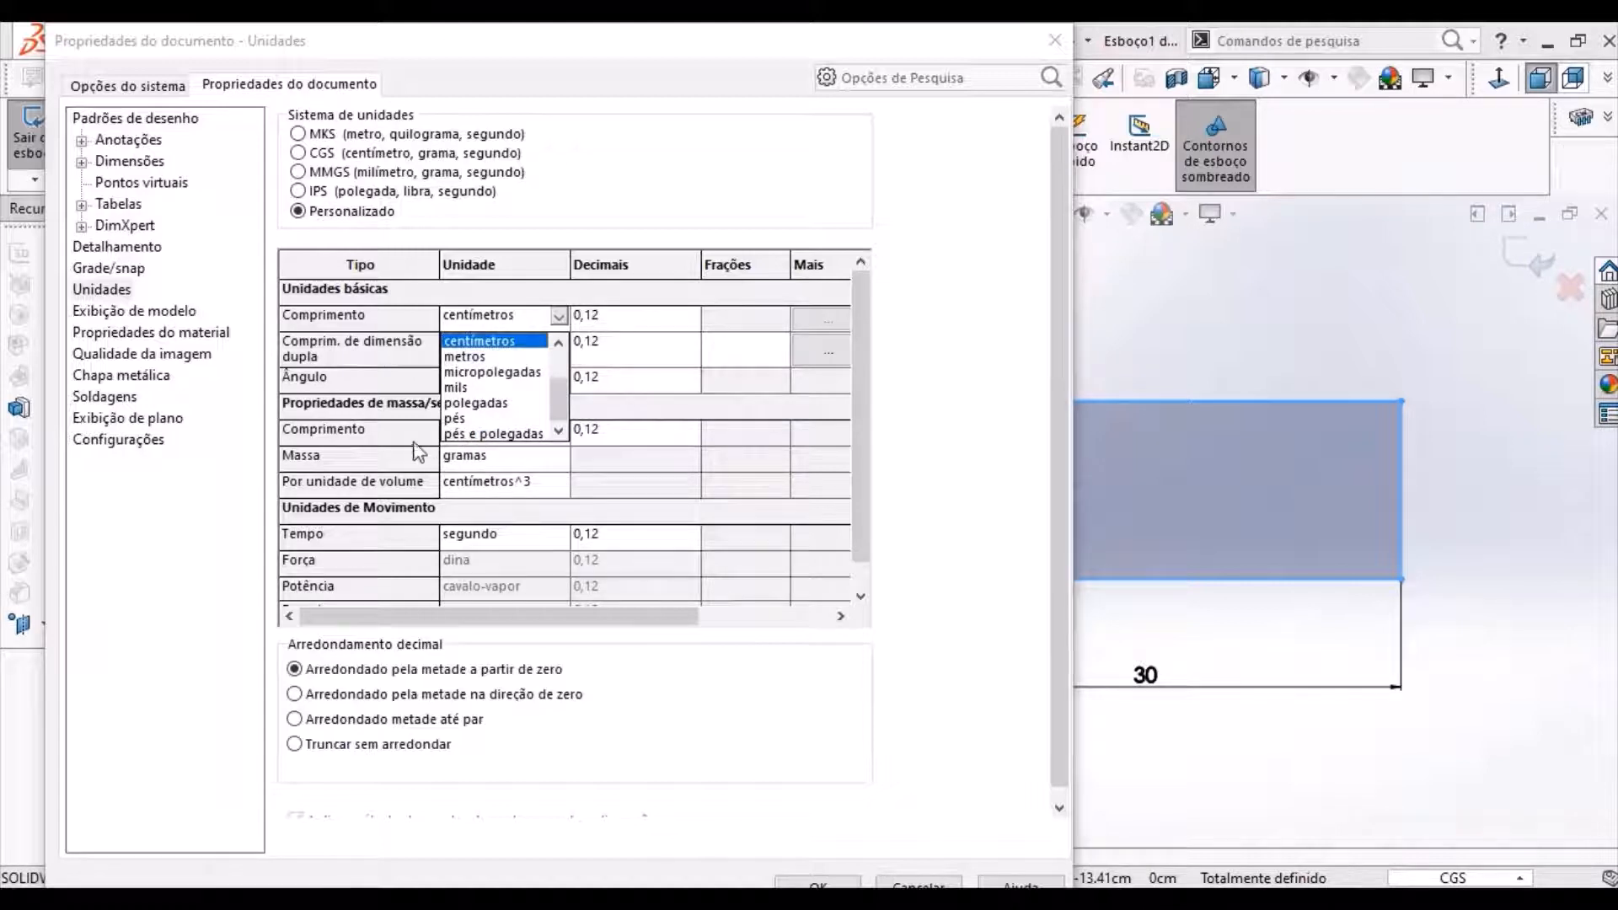
click(367, 416)
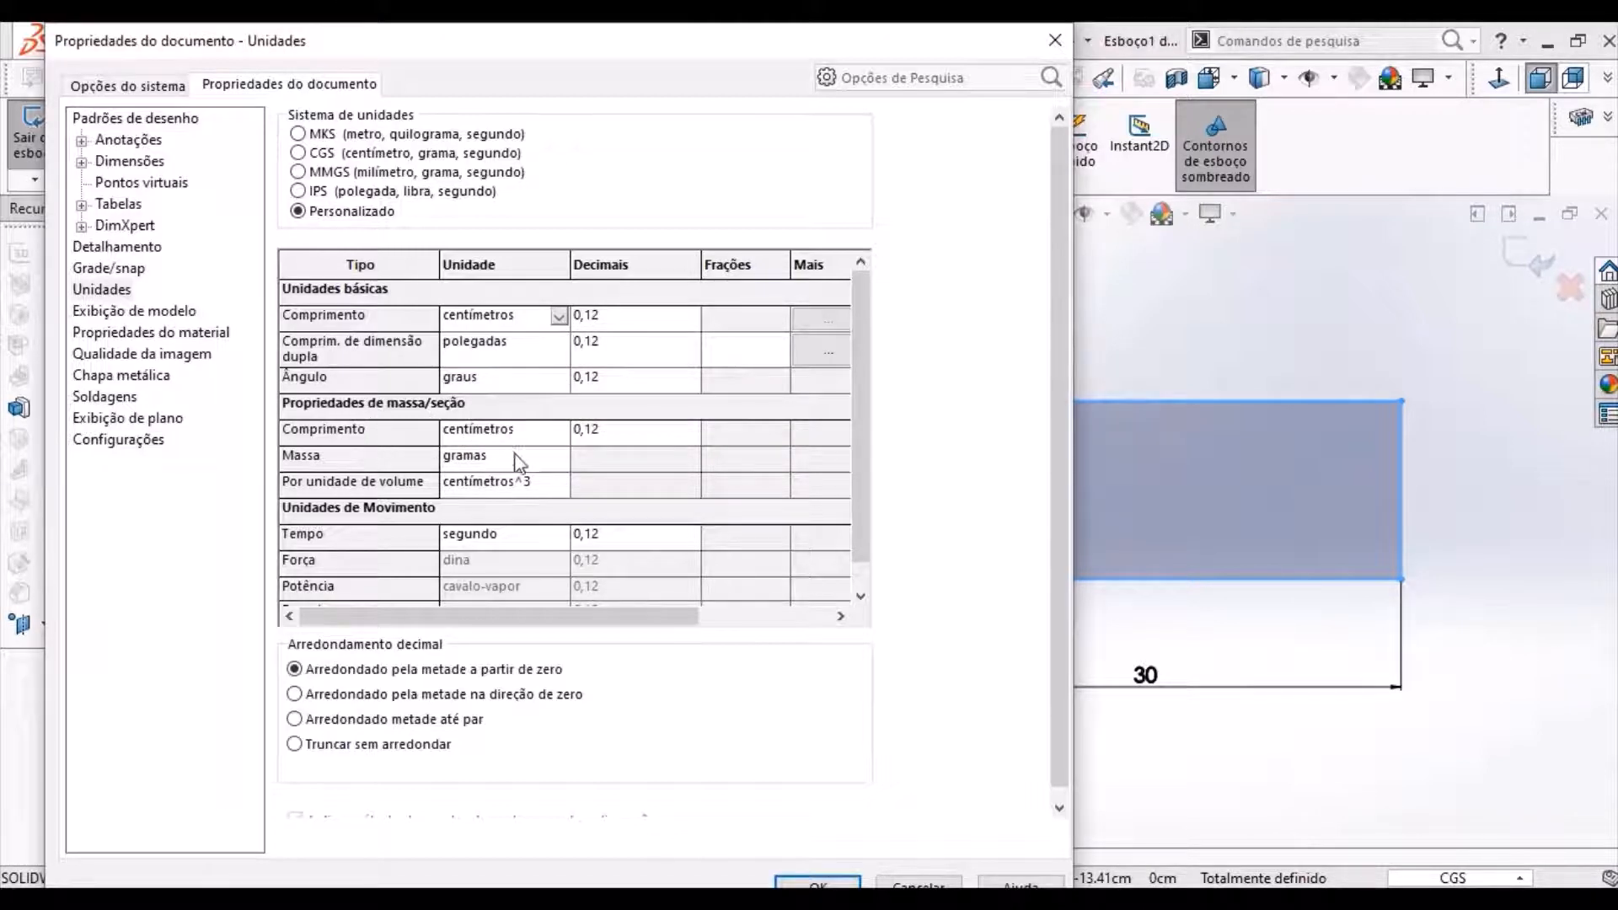
click(481, 465)
click(556, 458)
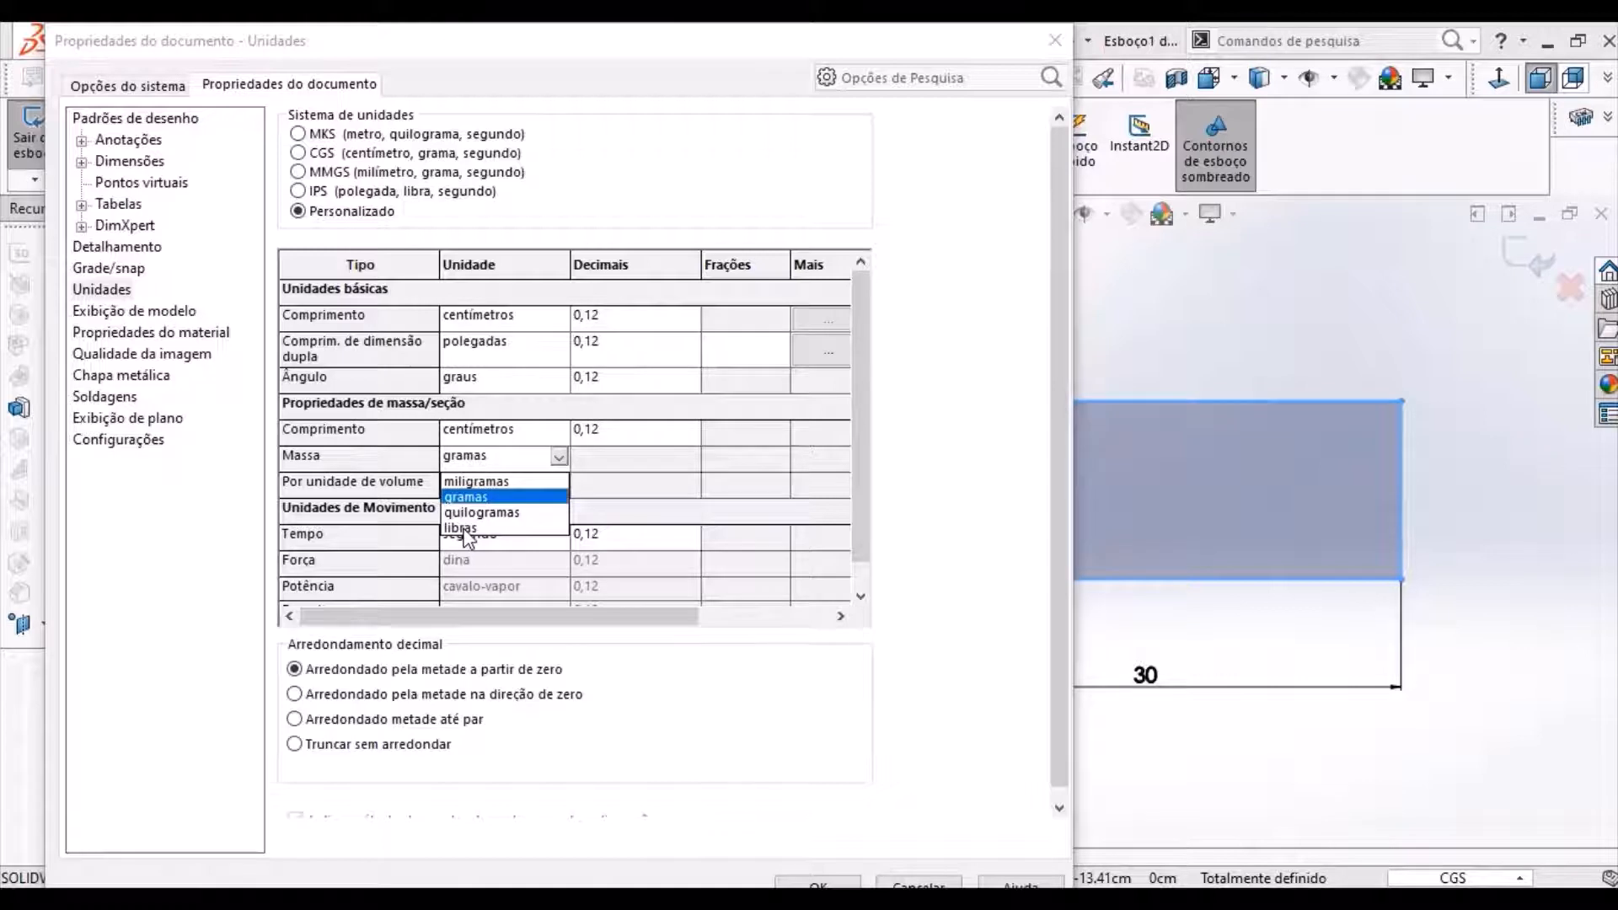
click(376, 564)
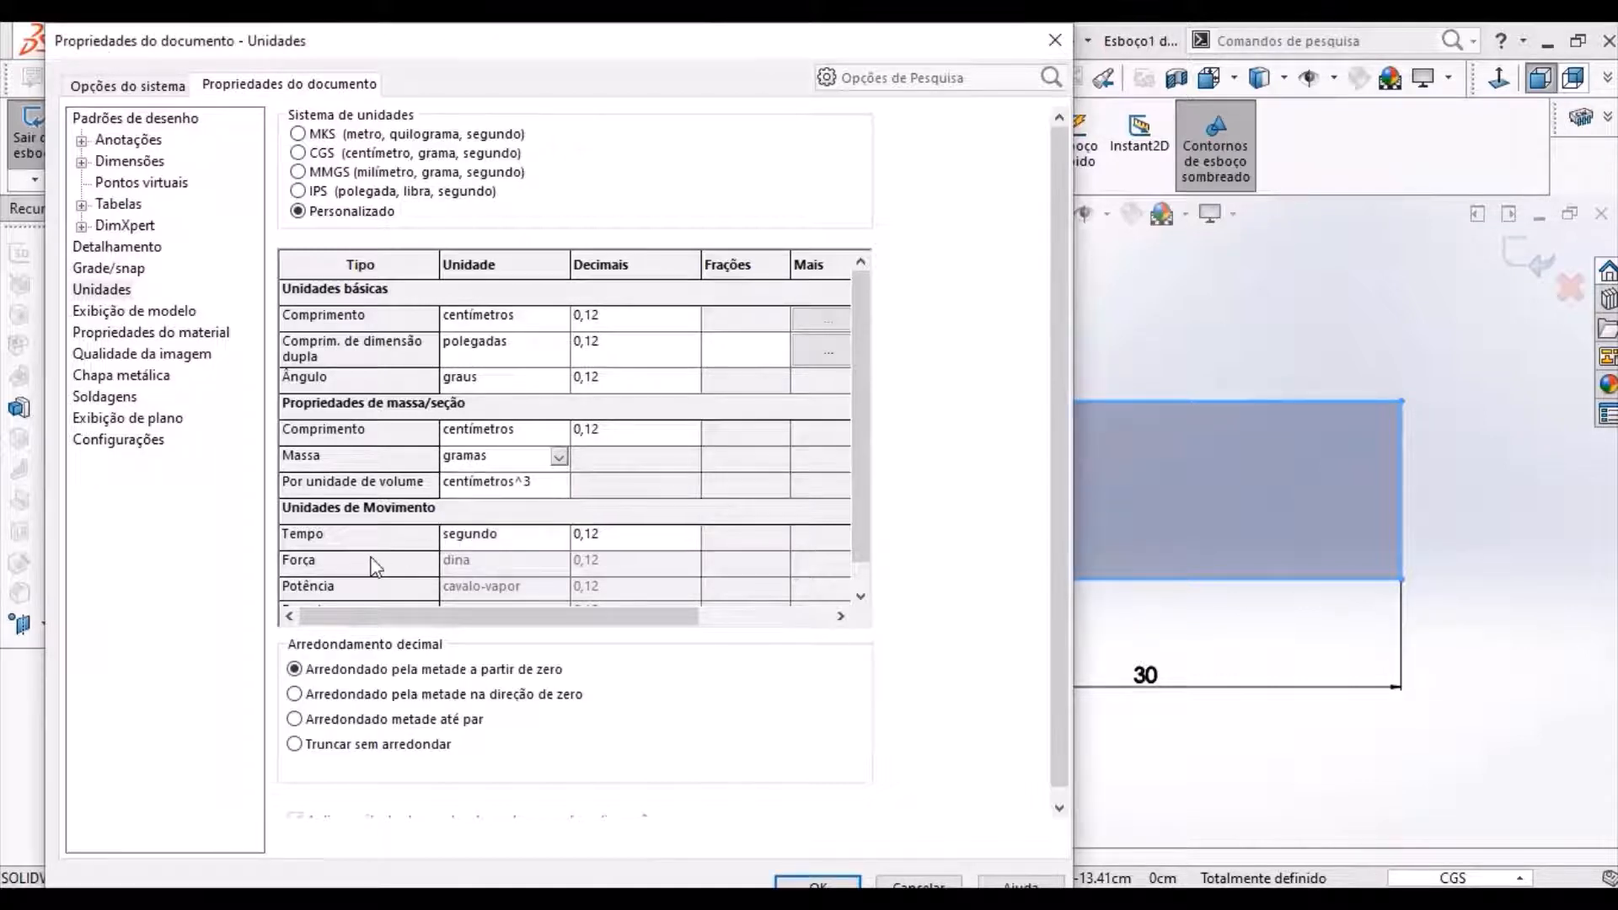
- Set the custom motion time unit to minuto and the mass unit to libras
click(490, 539)
click(560, 536)
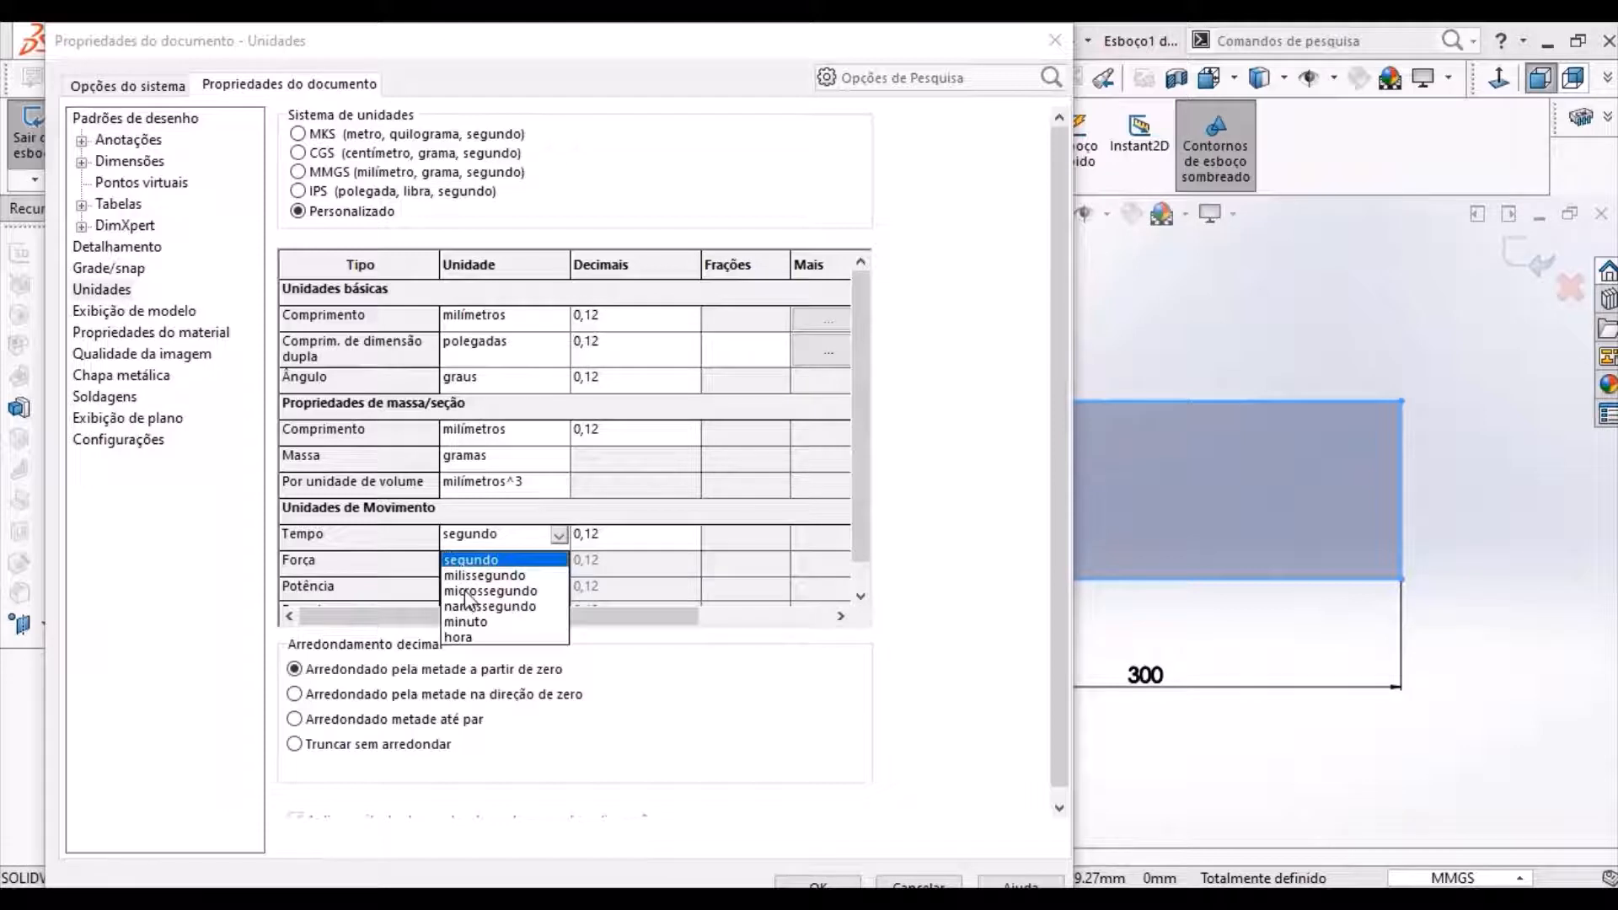
click(470, 623)
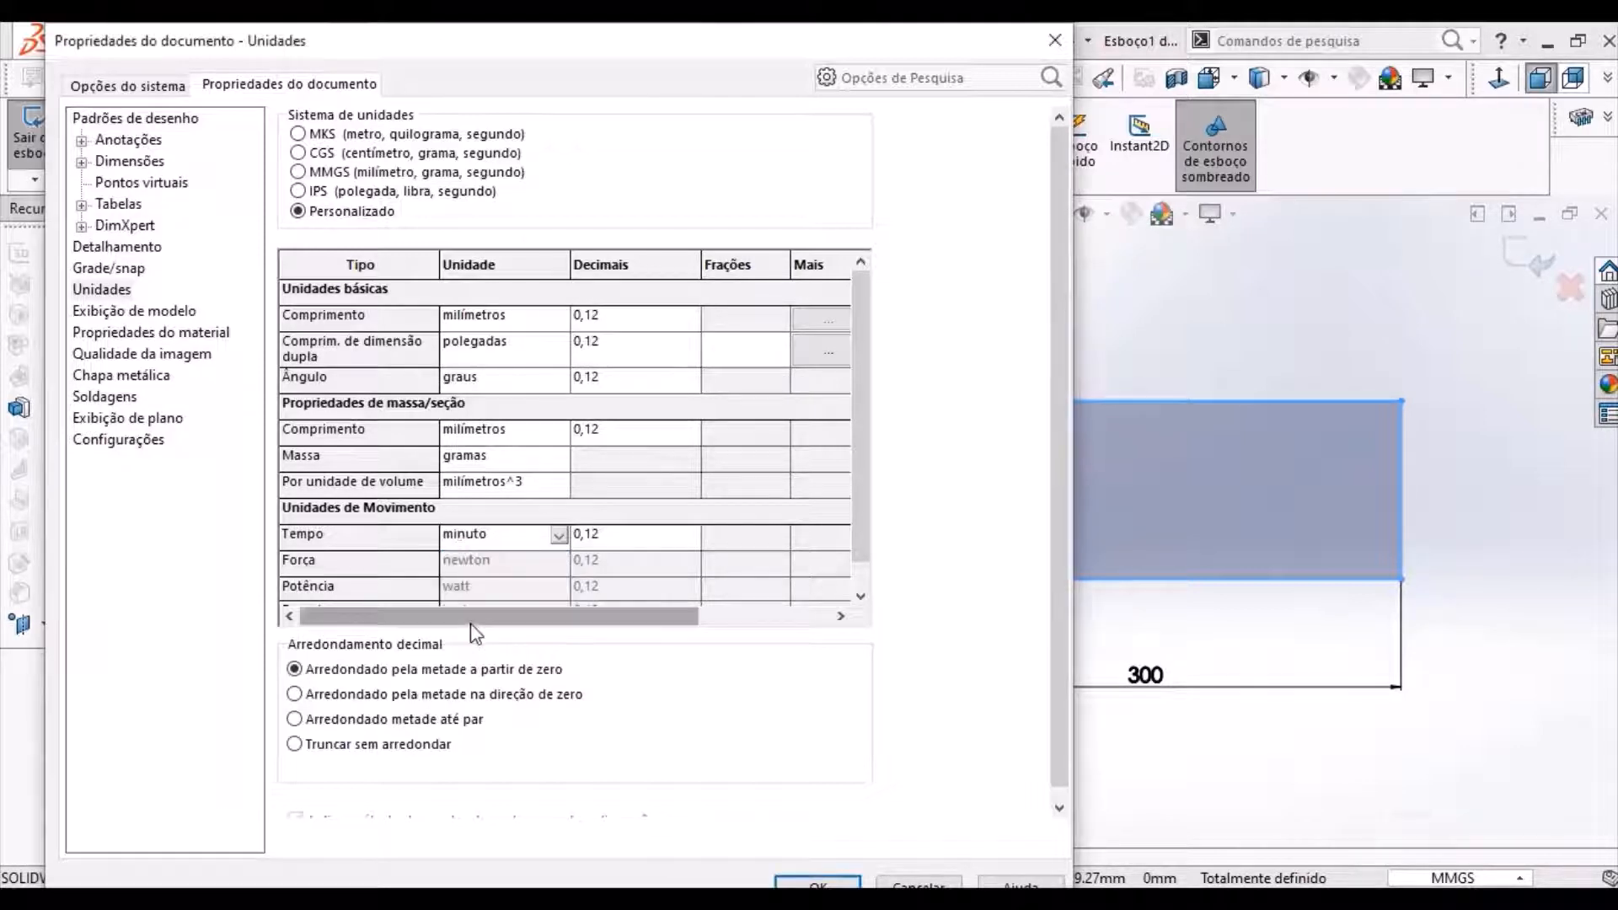
click(492, 461)
click(558, 457)
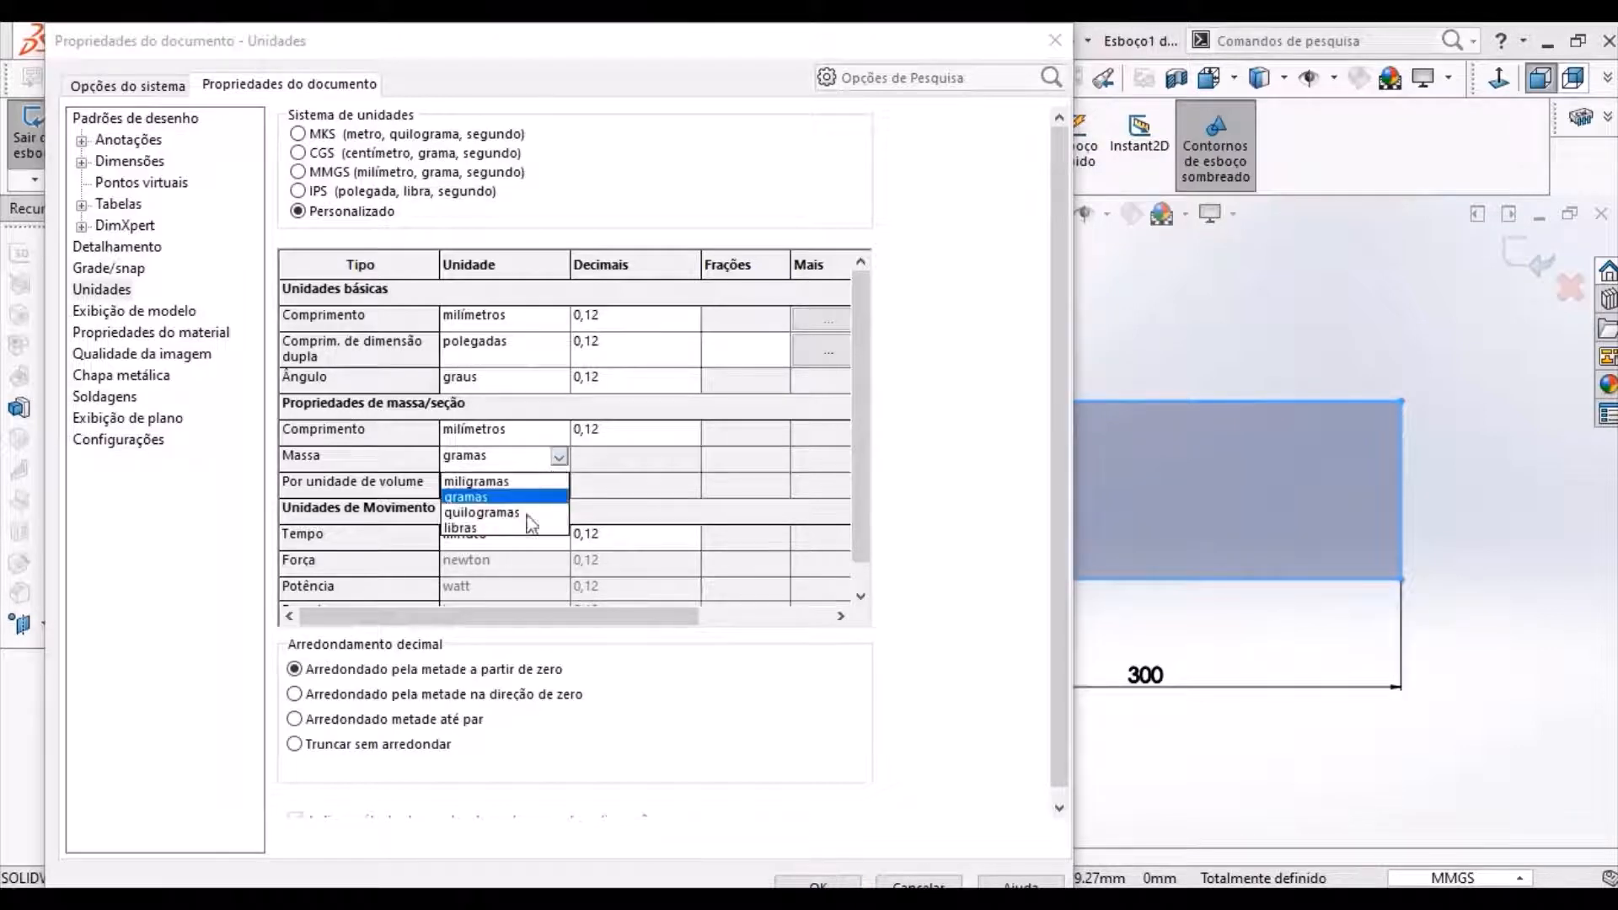
click(457, 534)
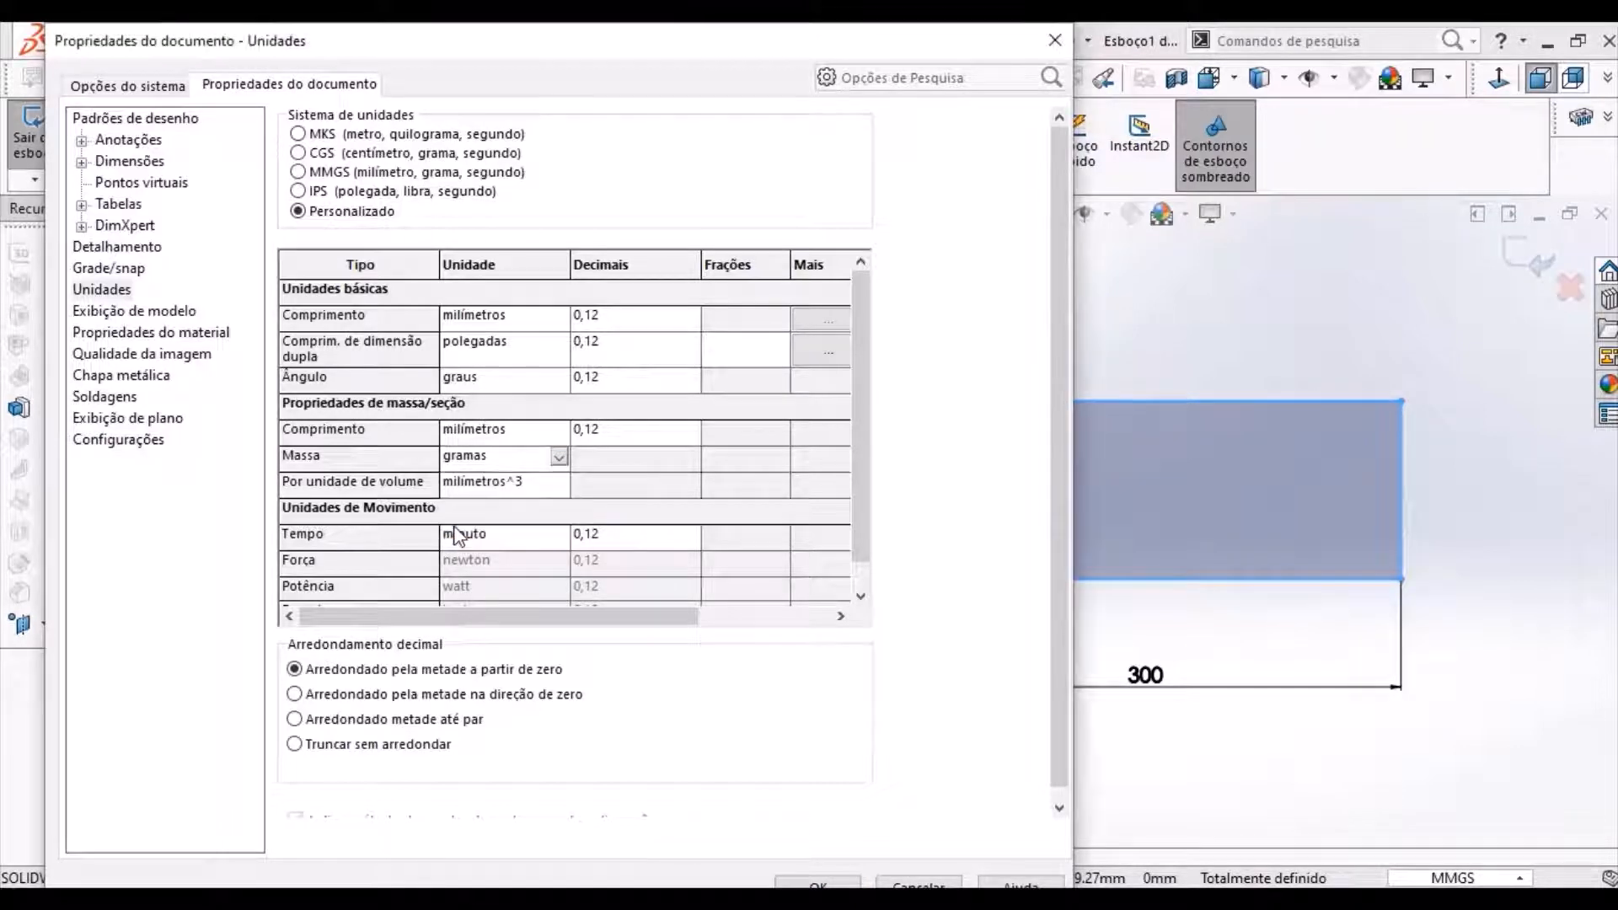
- Set the basic length unit to pés and apply the custom document units
click(484, 318)
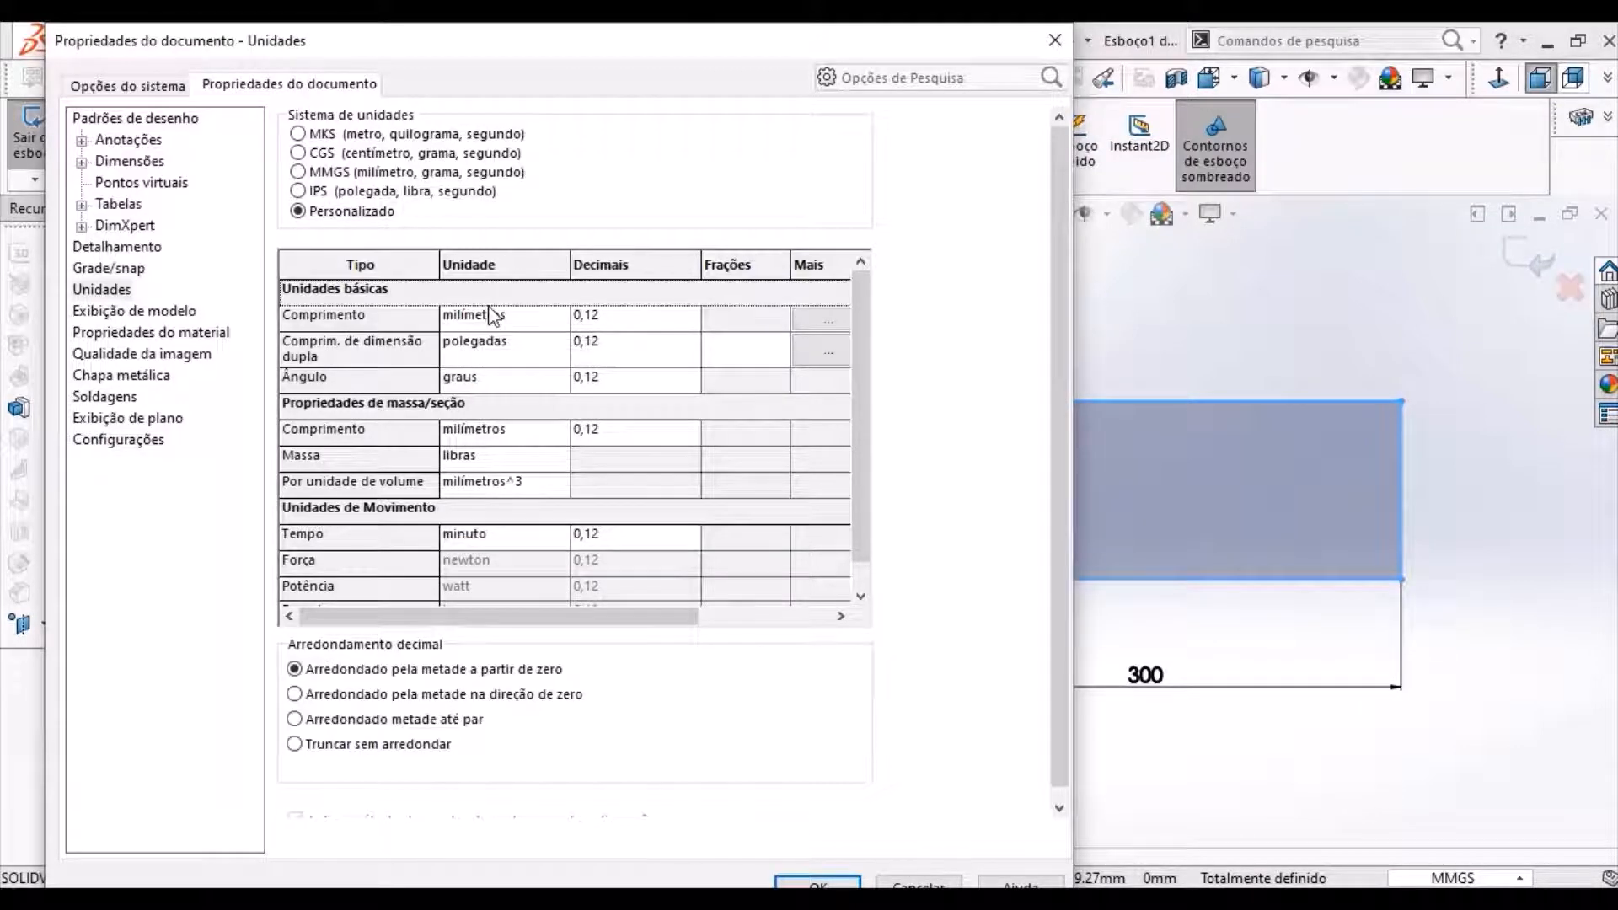
click(559, 316)
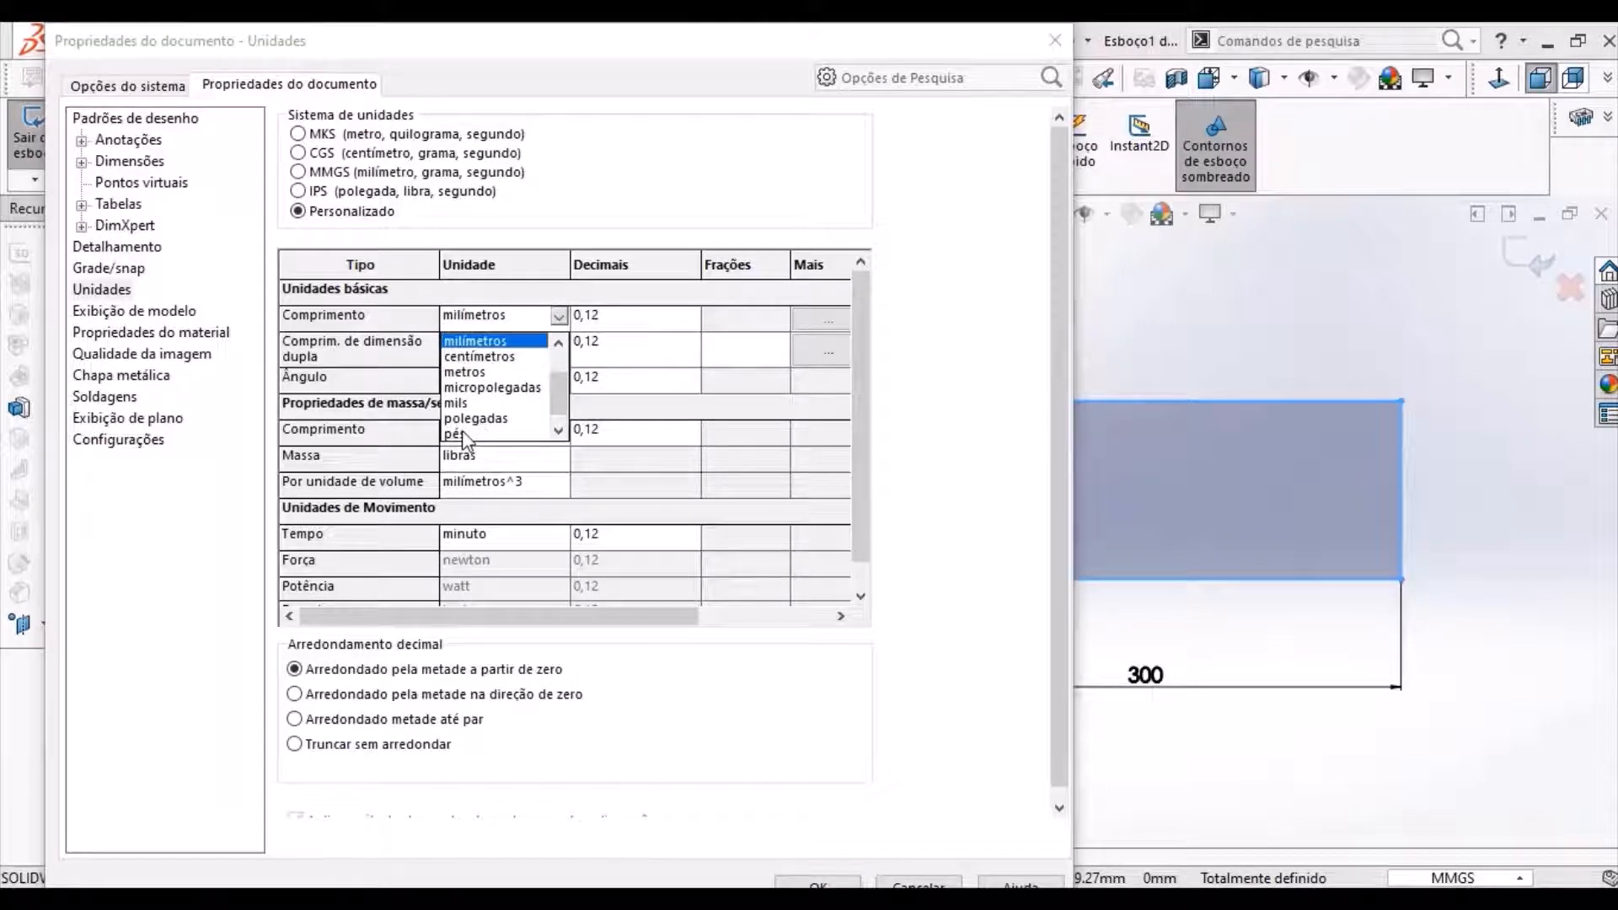
click(465, 435)
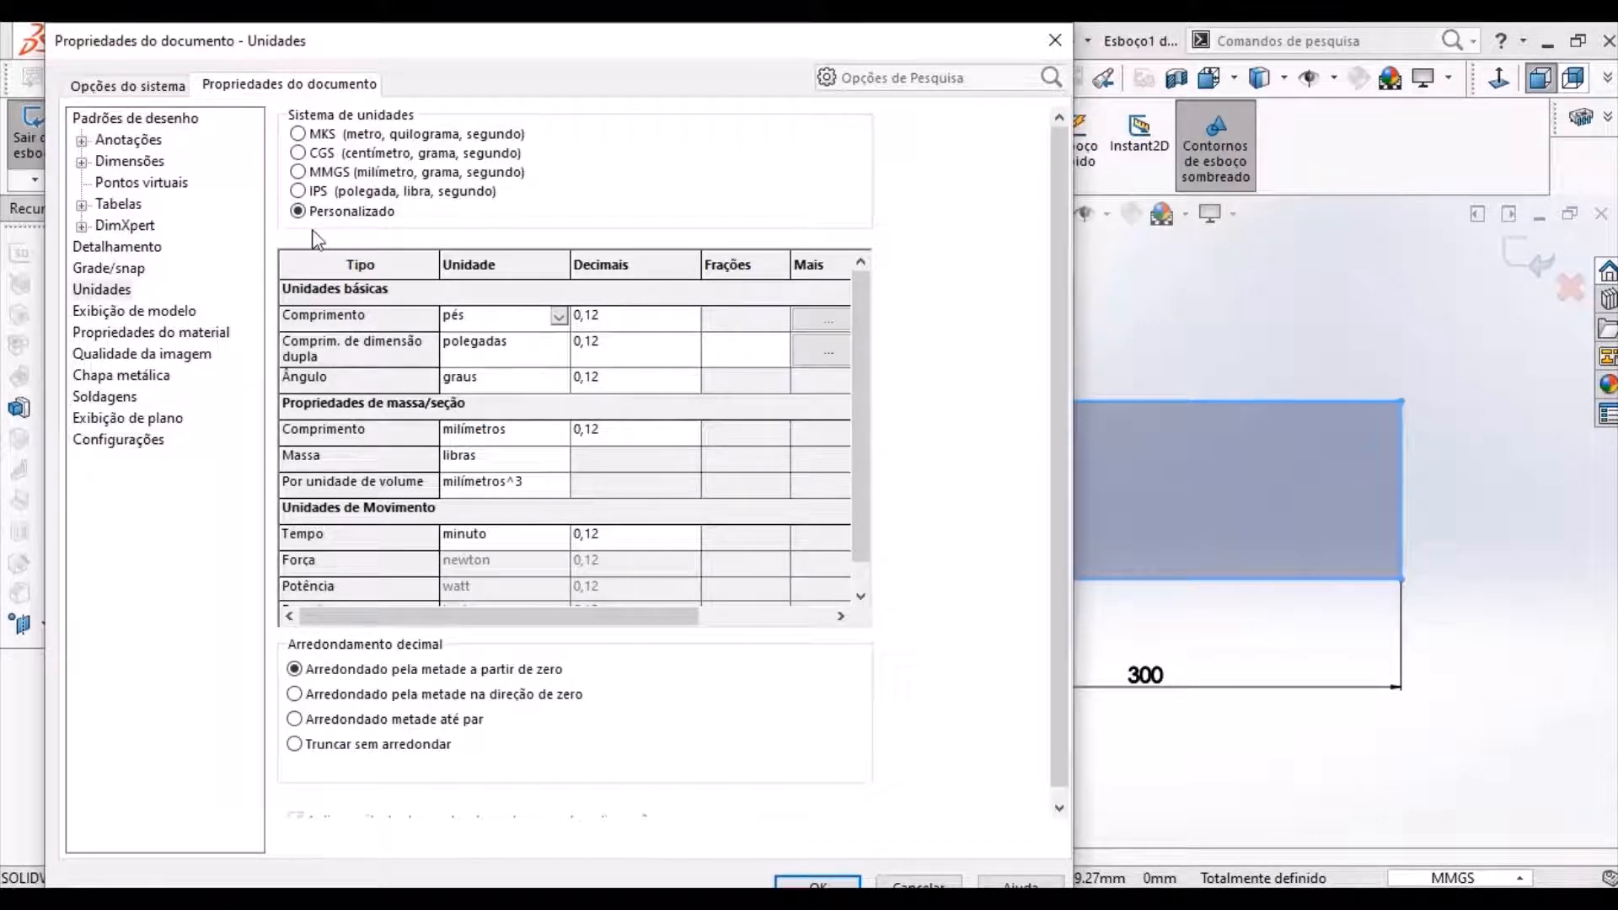
click(830, 882)
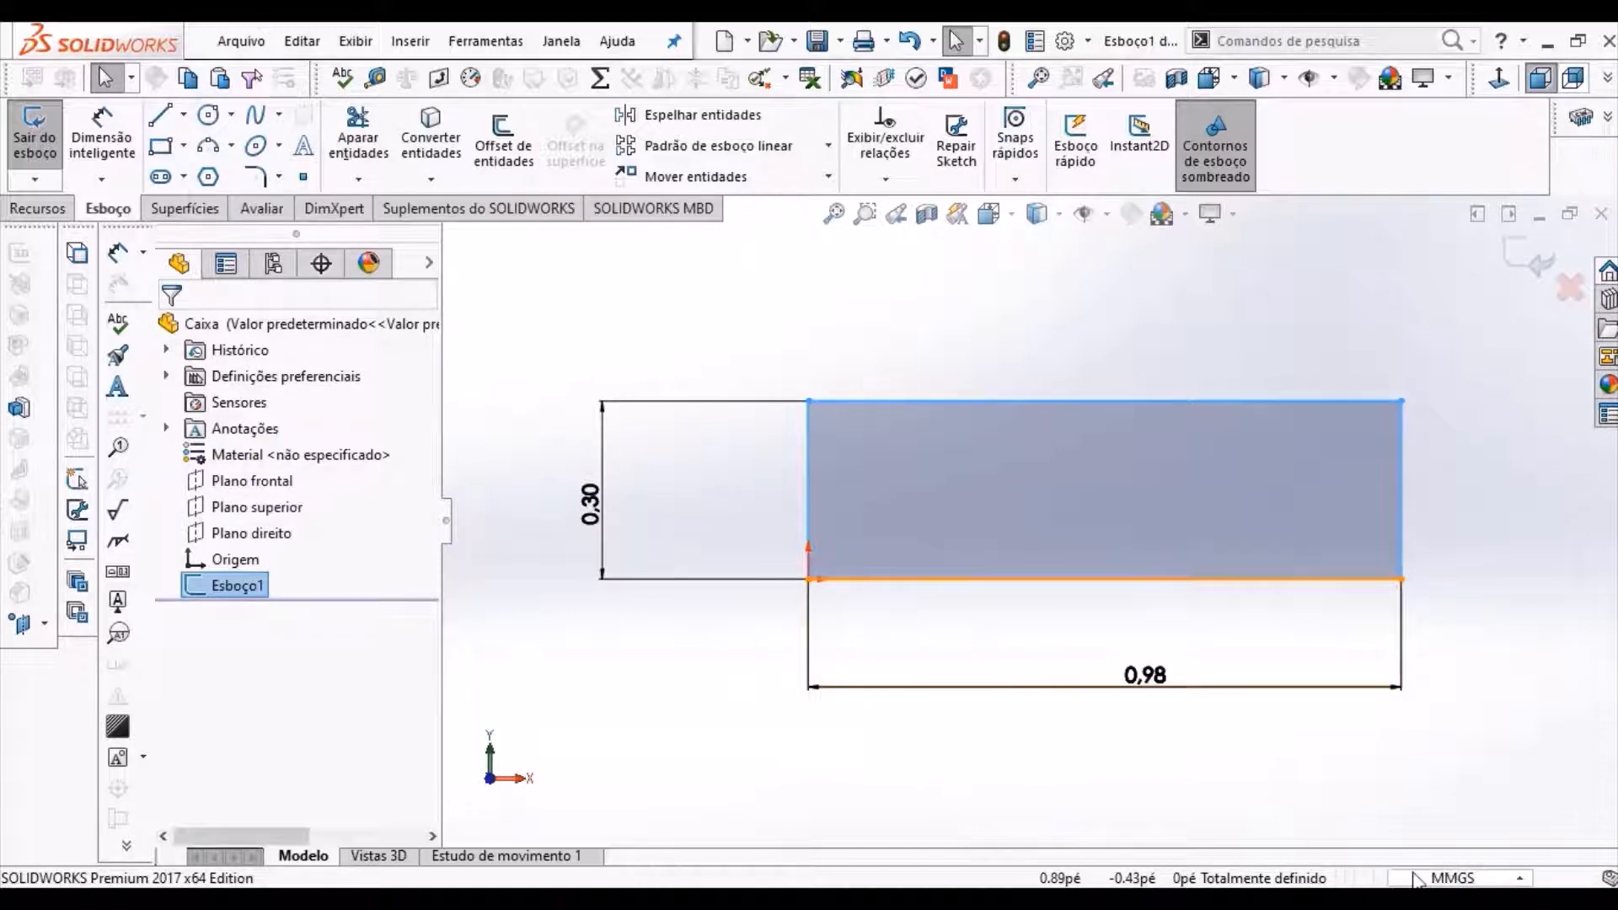
- Exit the Esboço1 sketch and reopen it for editing
click(1413, 873)
click(620, 676)
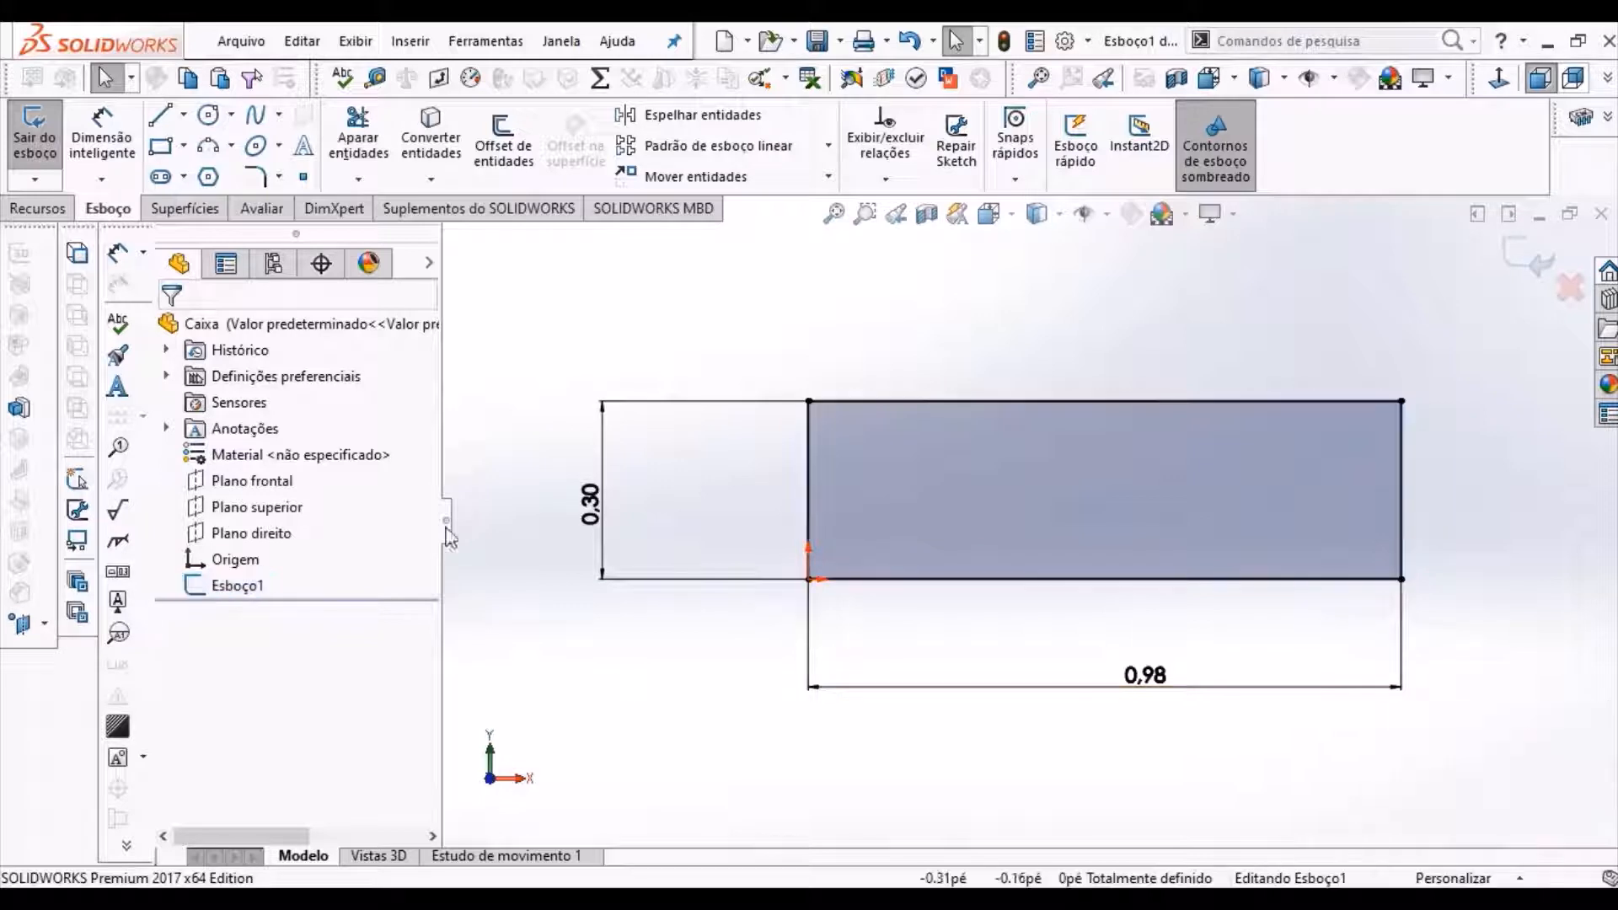
click(33, 143)
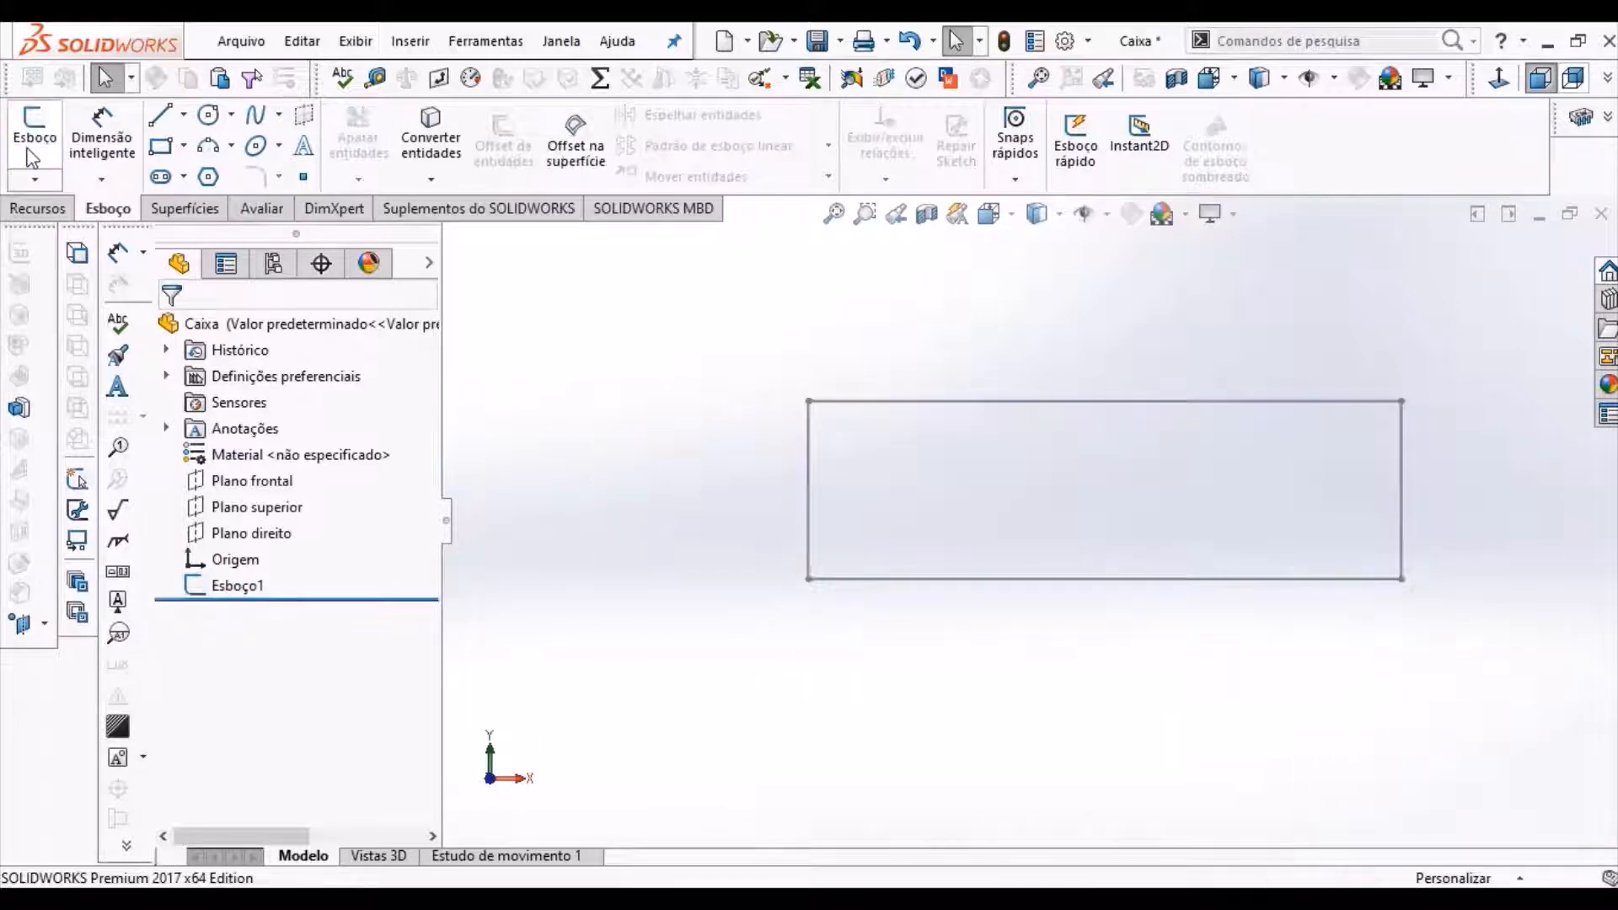
click(238, 586)
click(38, 148)
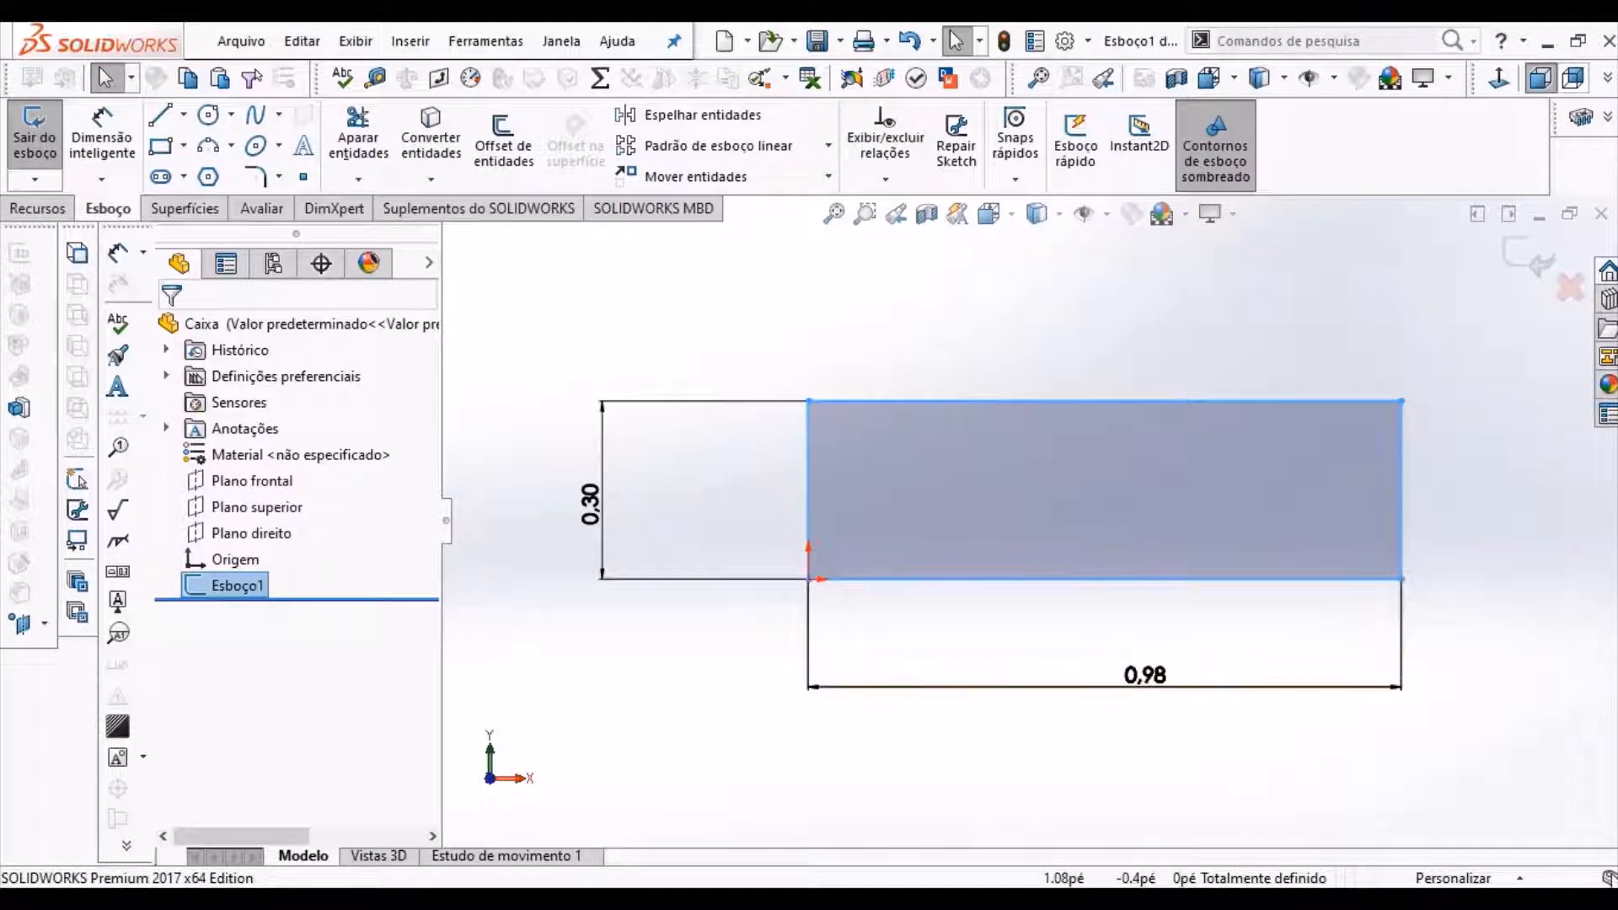
- Switch the document units to MMGS (millimetre, gram, second) and reopen Esboço1 for editing with nothing selected
click(1466, 879)
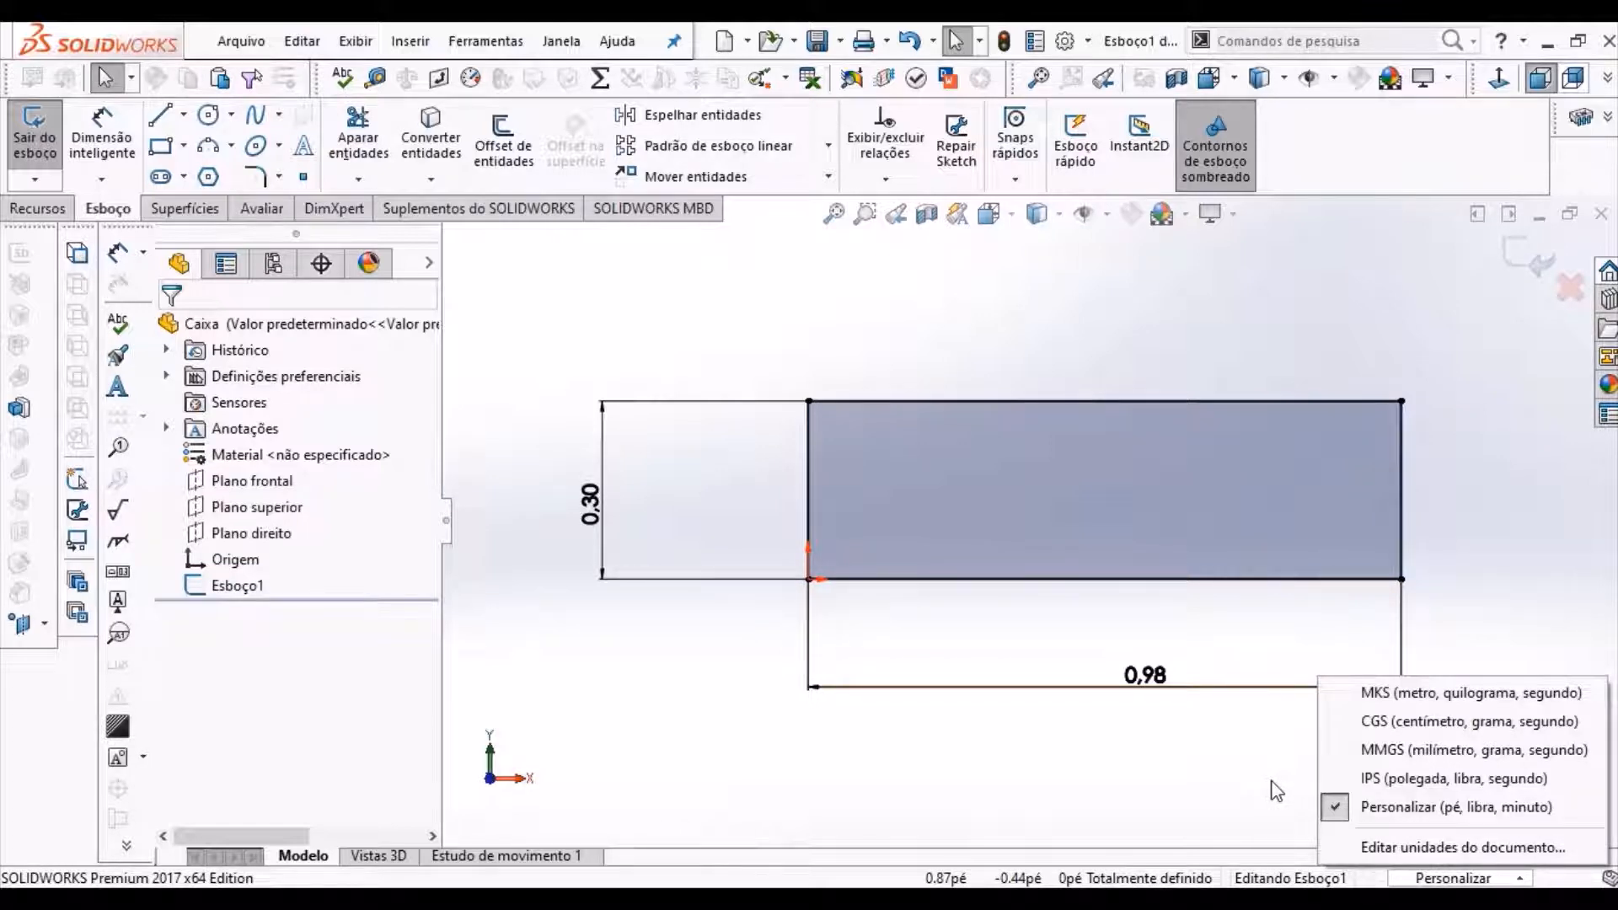
click(1389, 751)
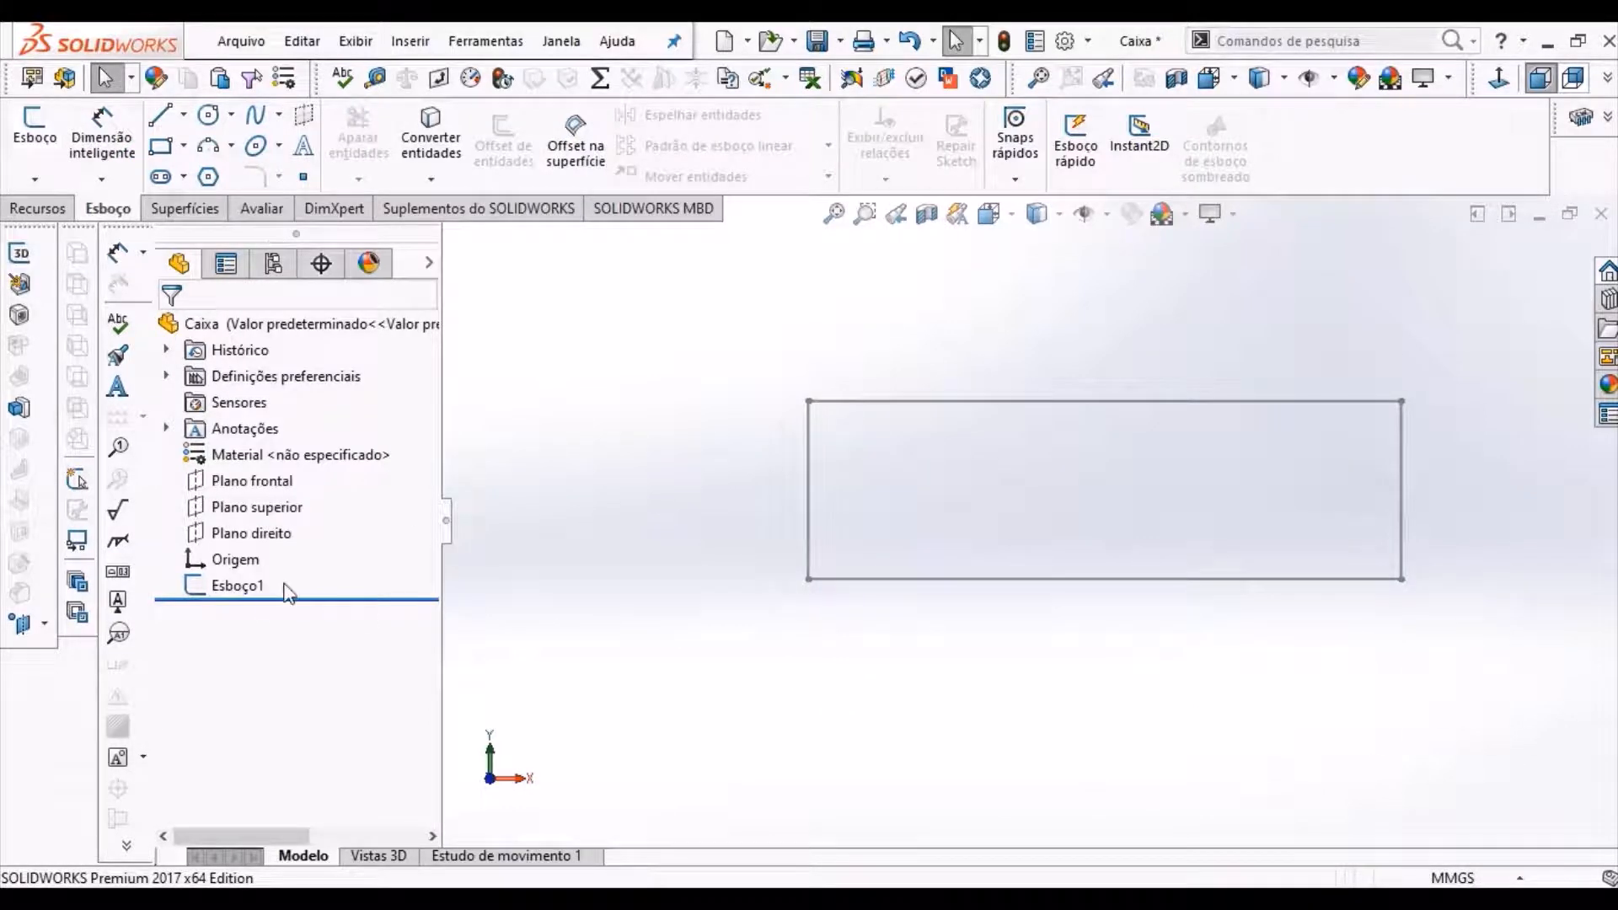
click(237, 587)
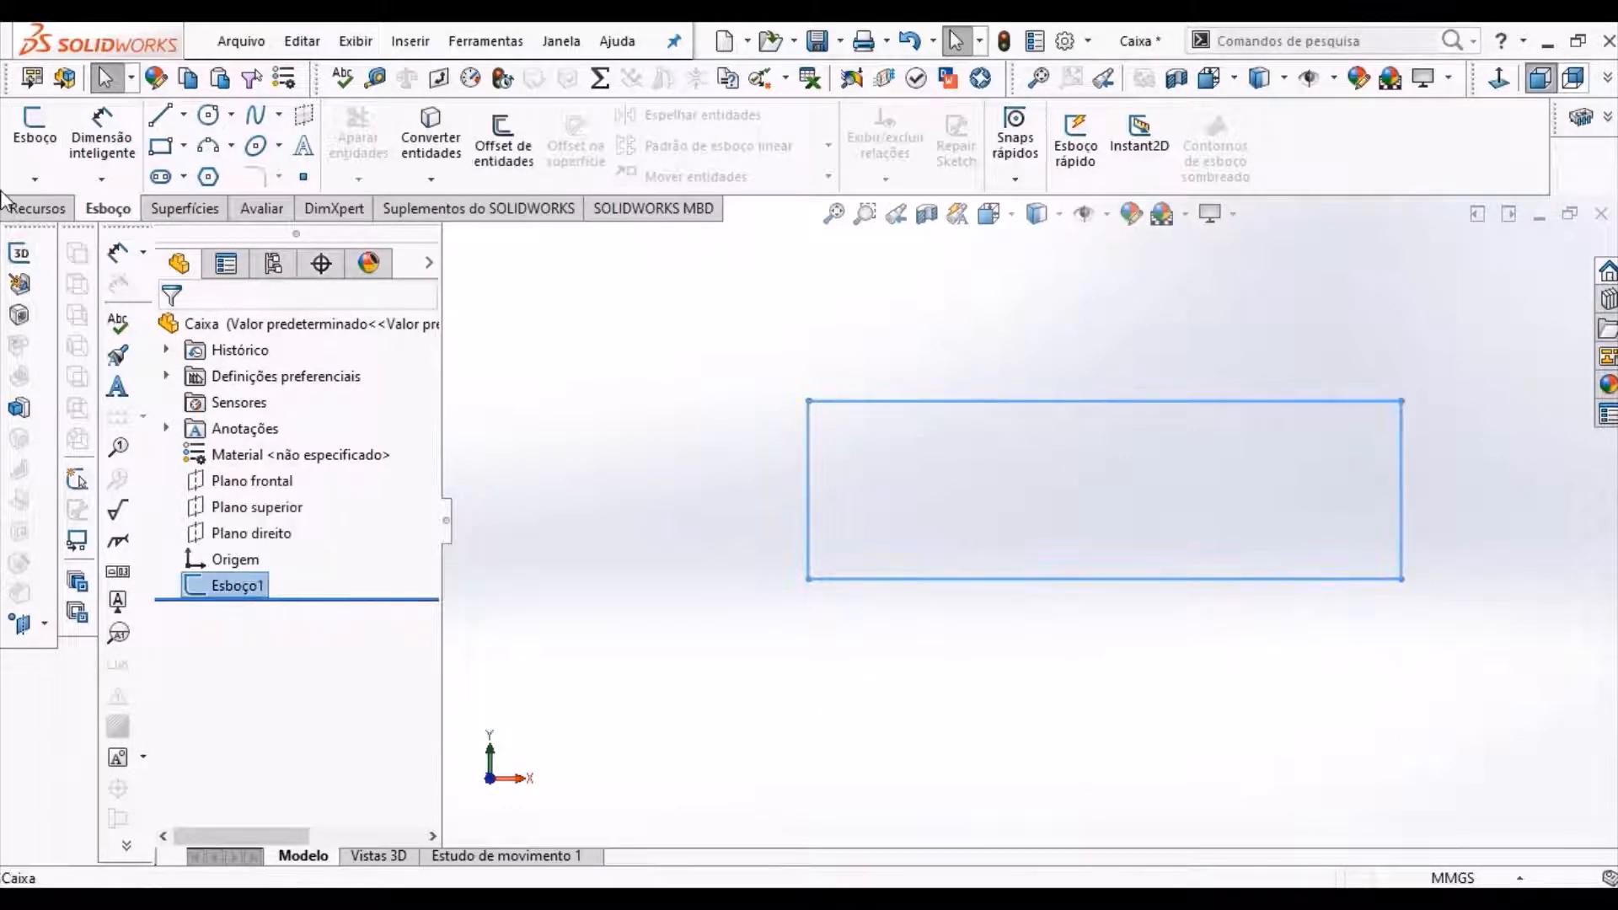
click(30, 131)
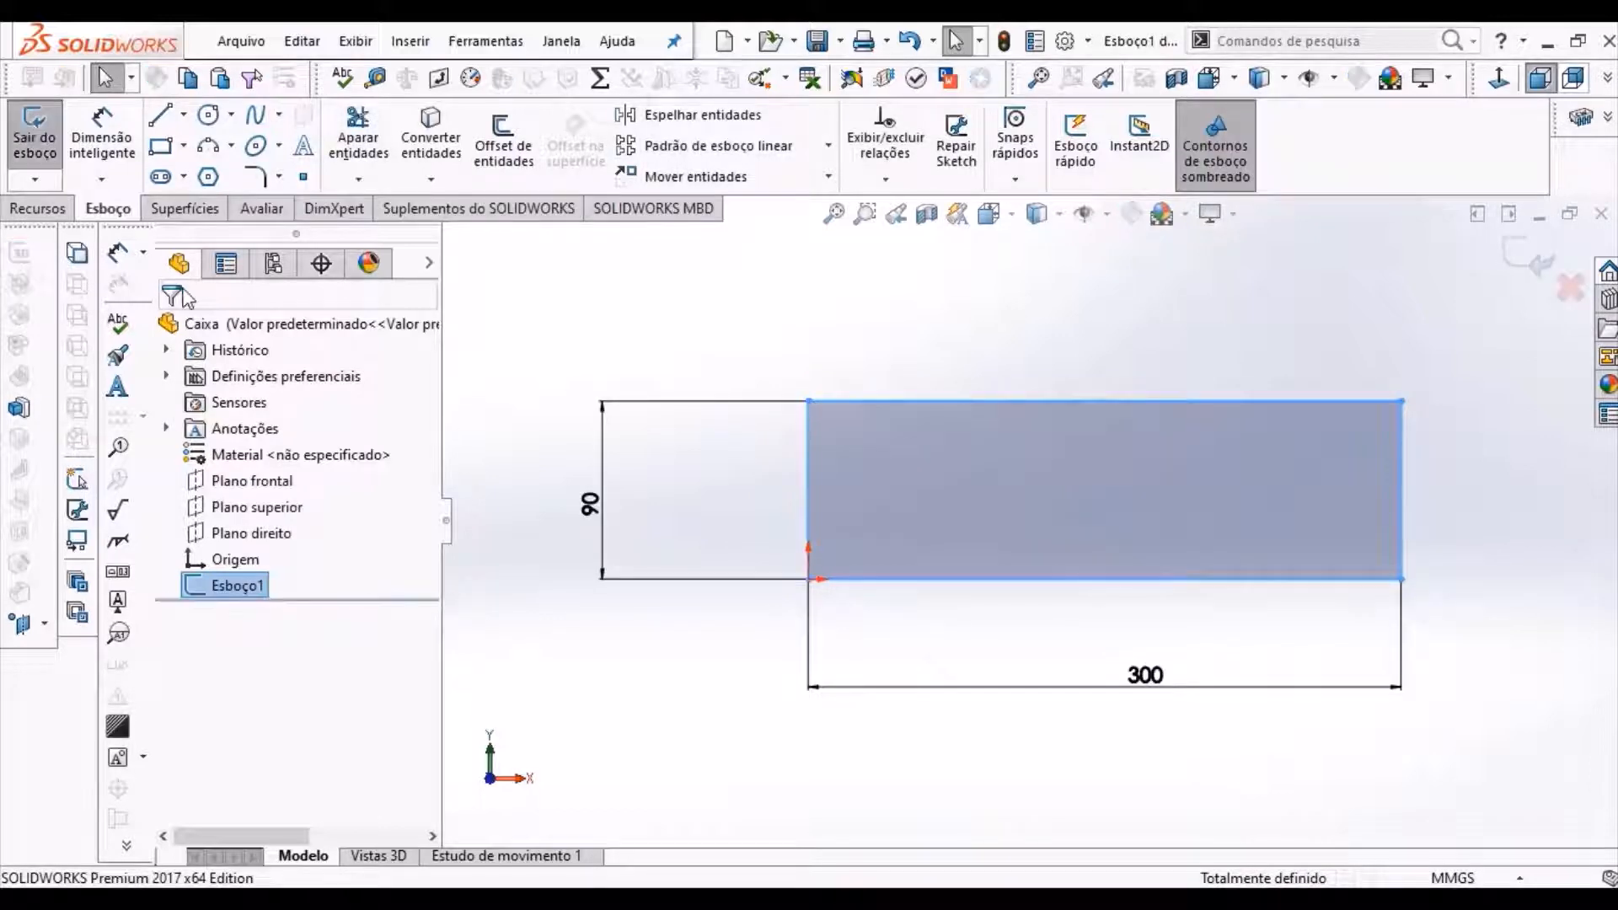
click(933, 312)
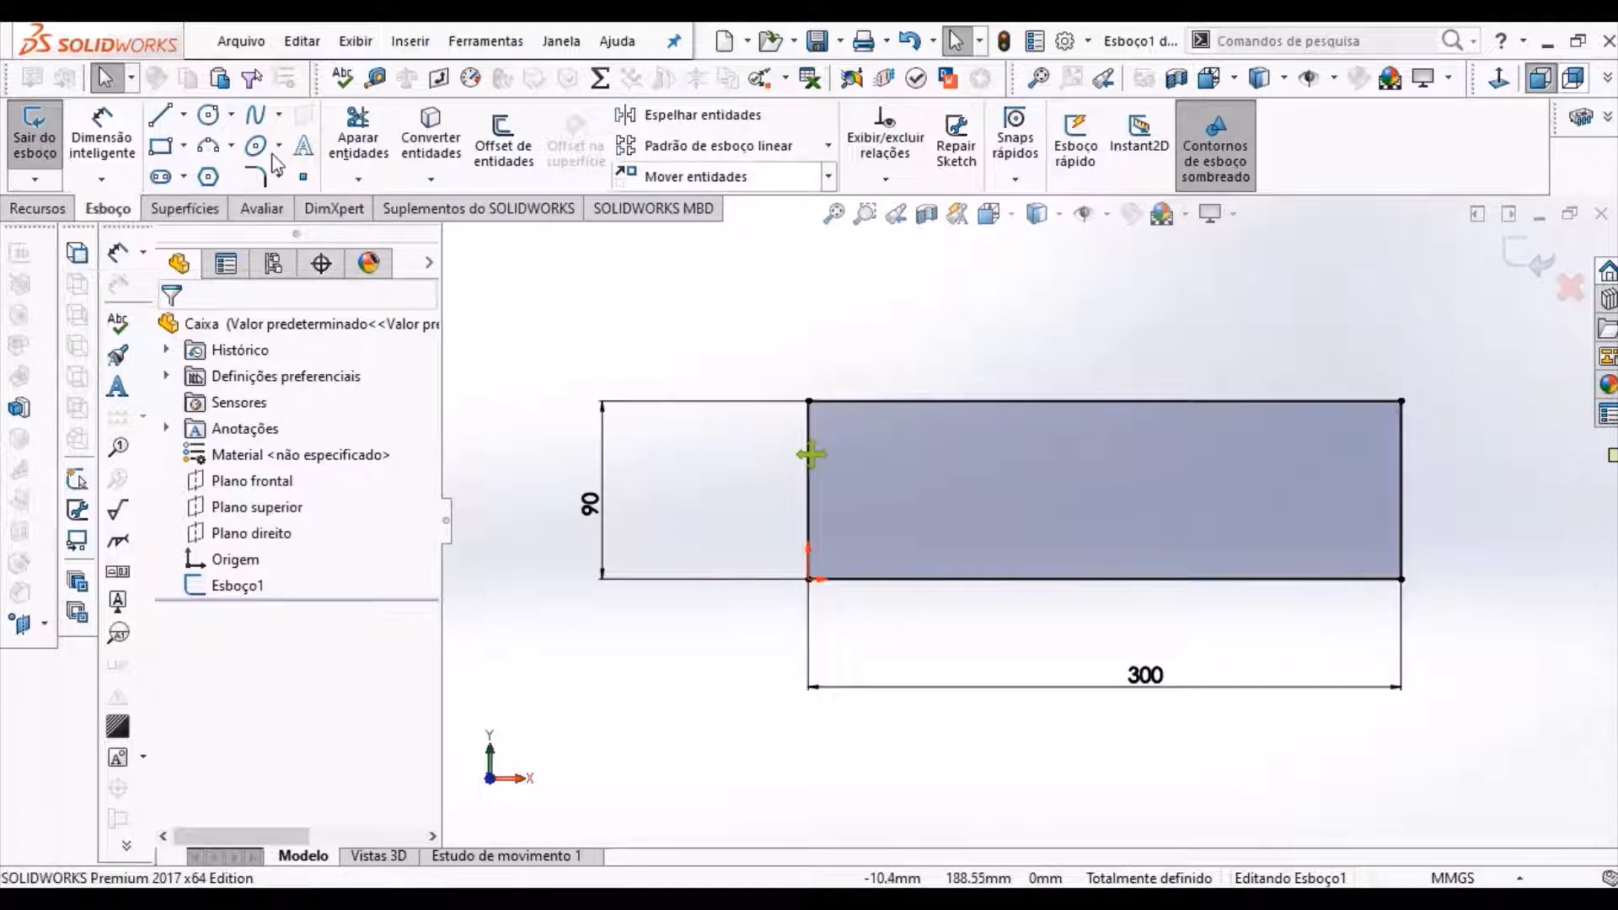
- Try a dimensioned 10 mm inward offset of the whole rectangle chain, and undo it
click(510, 143)
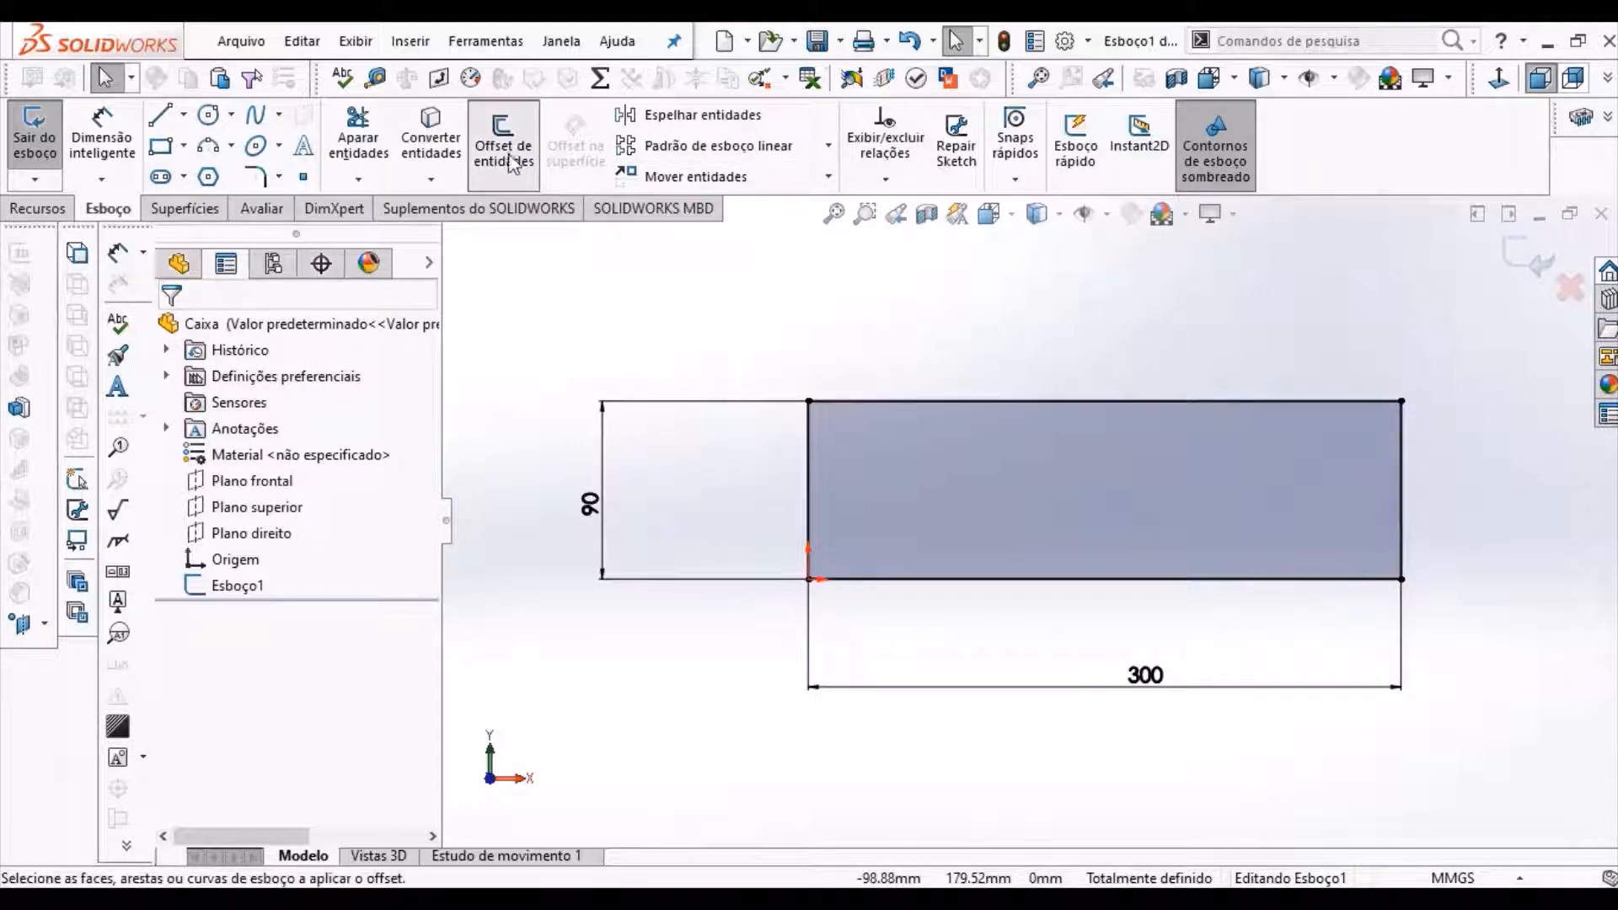
click(959, 400)
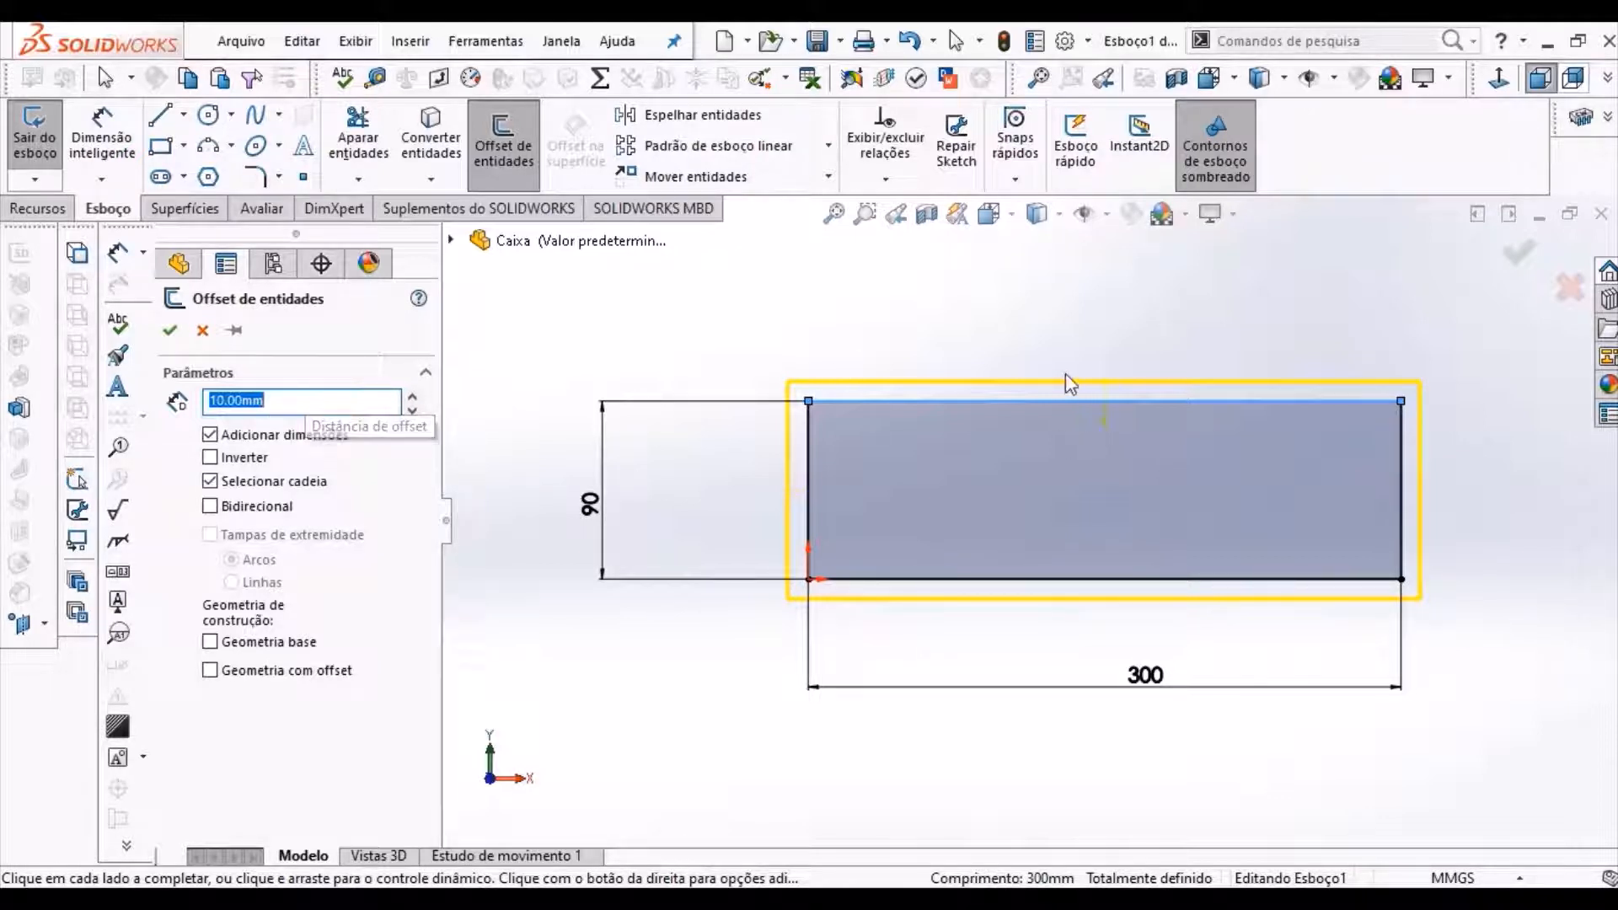
click(209, 458)
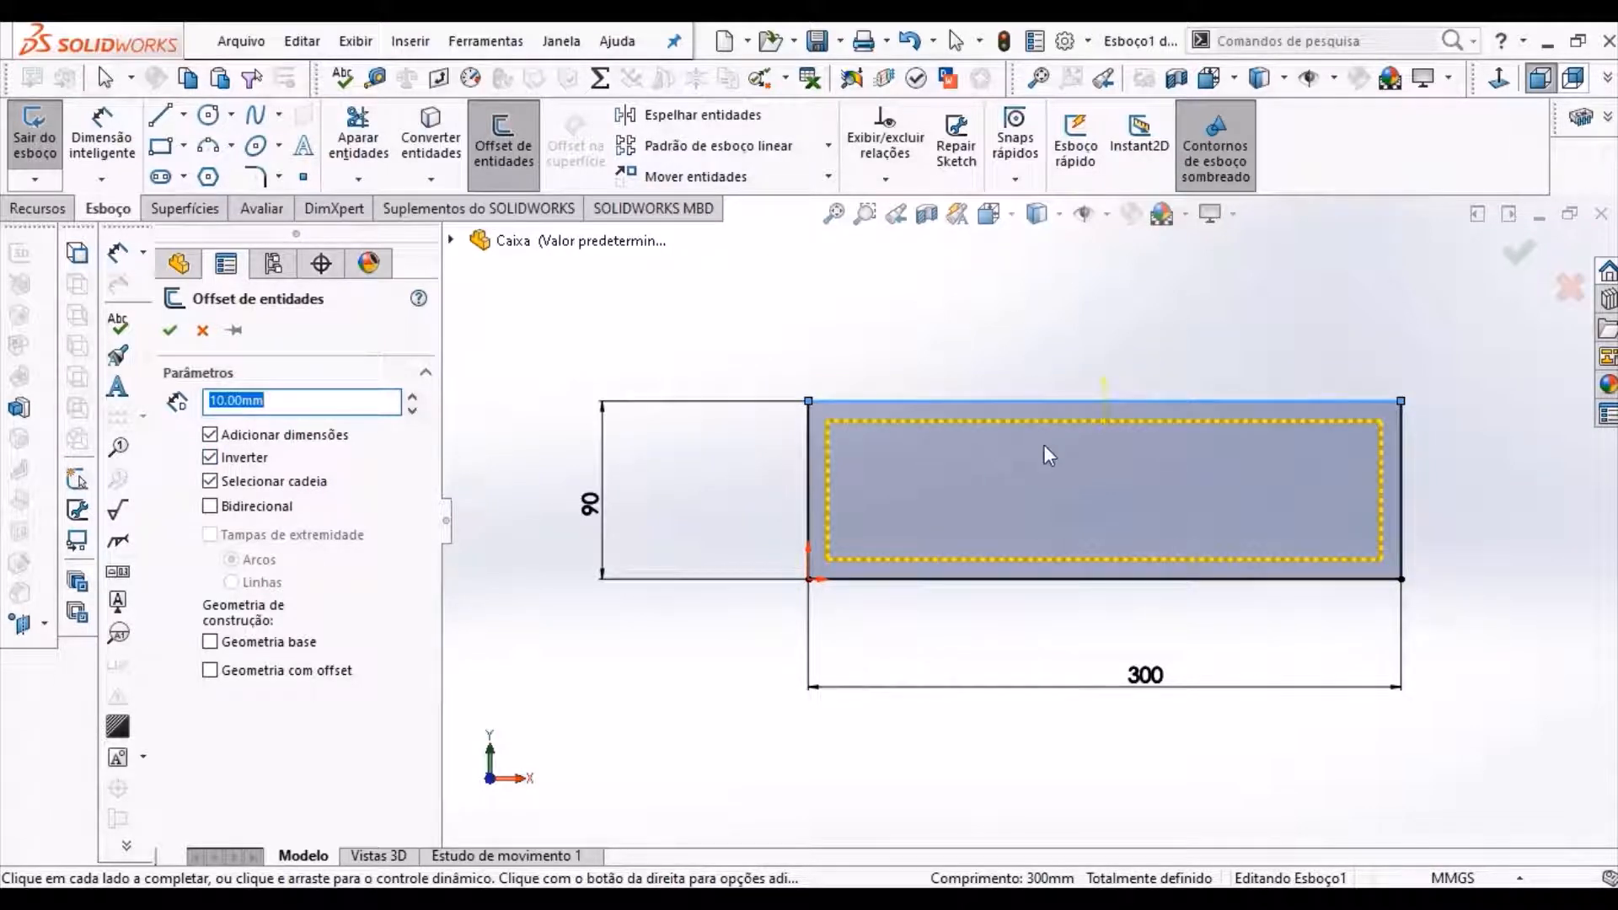
click(180, 337)
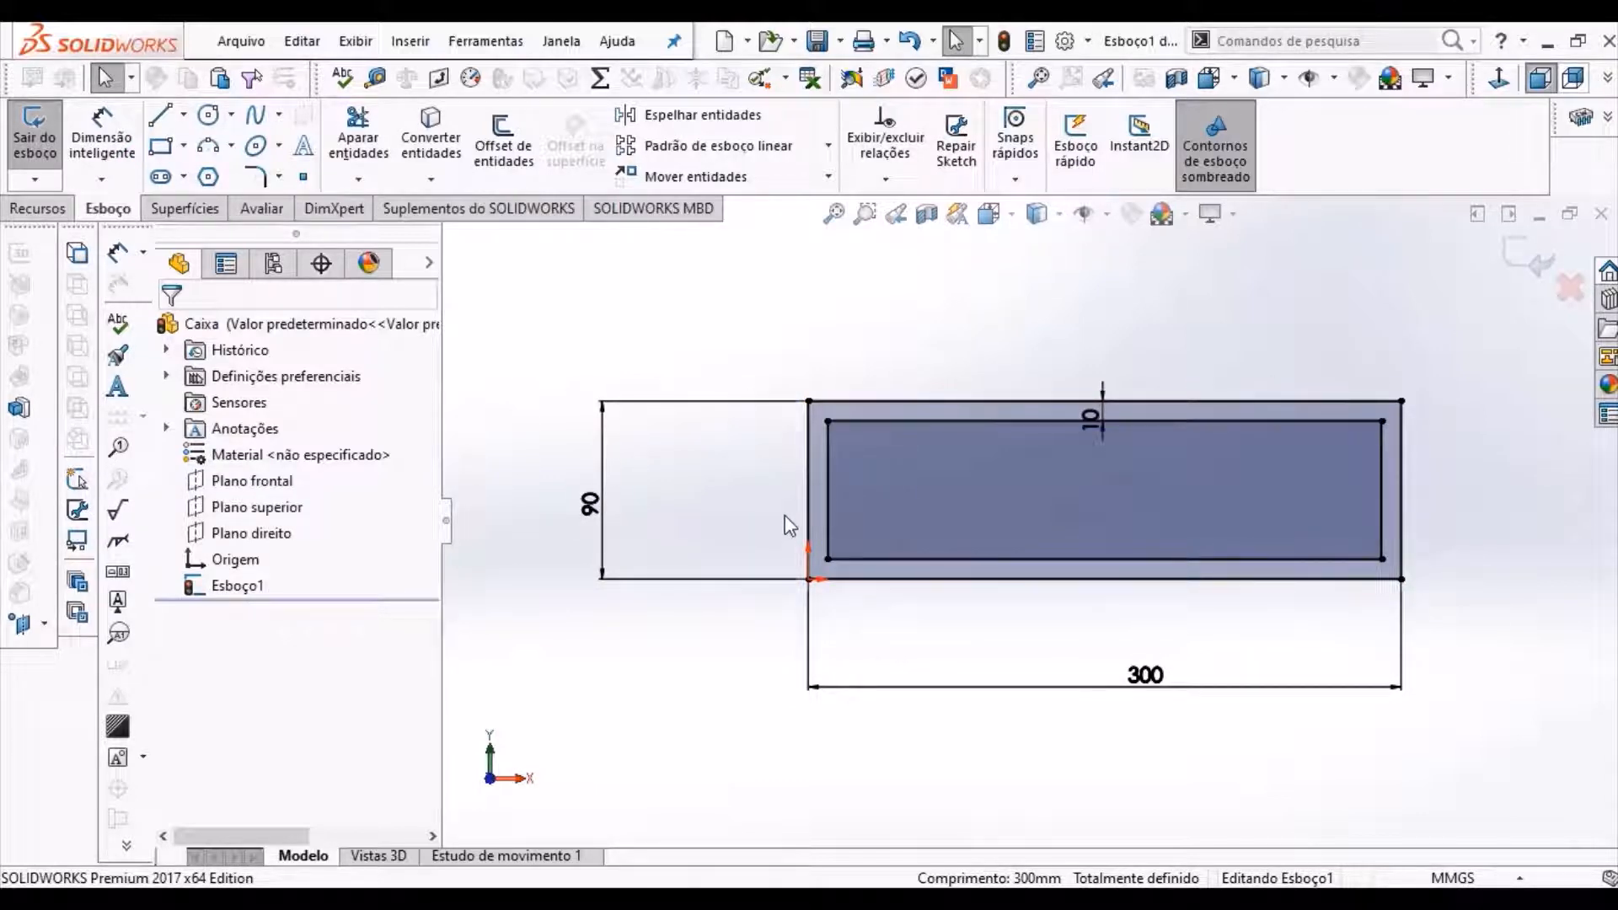
key(ctrl+z)
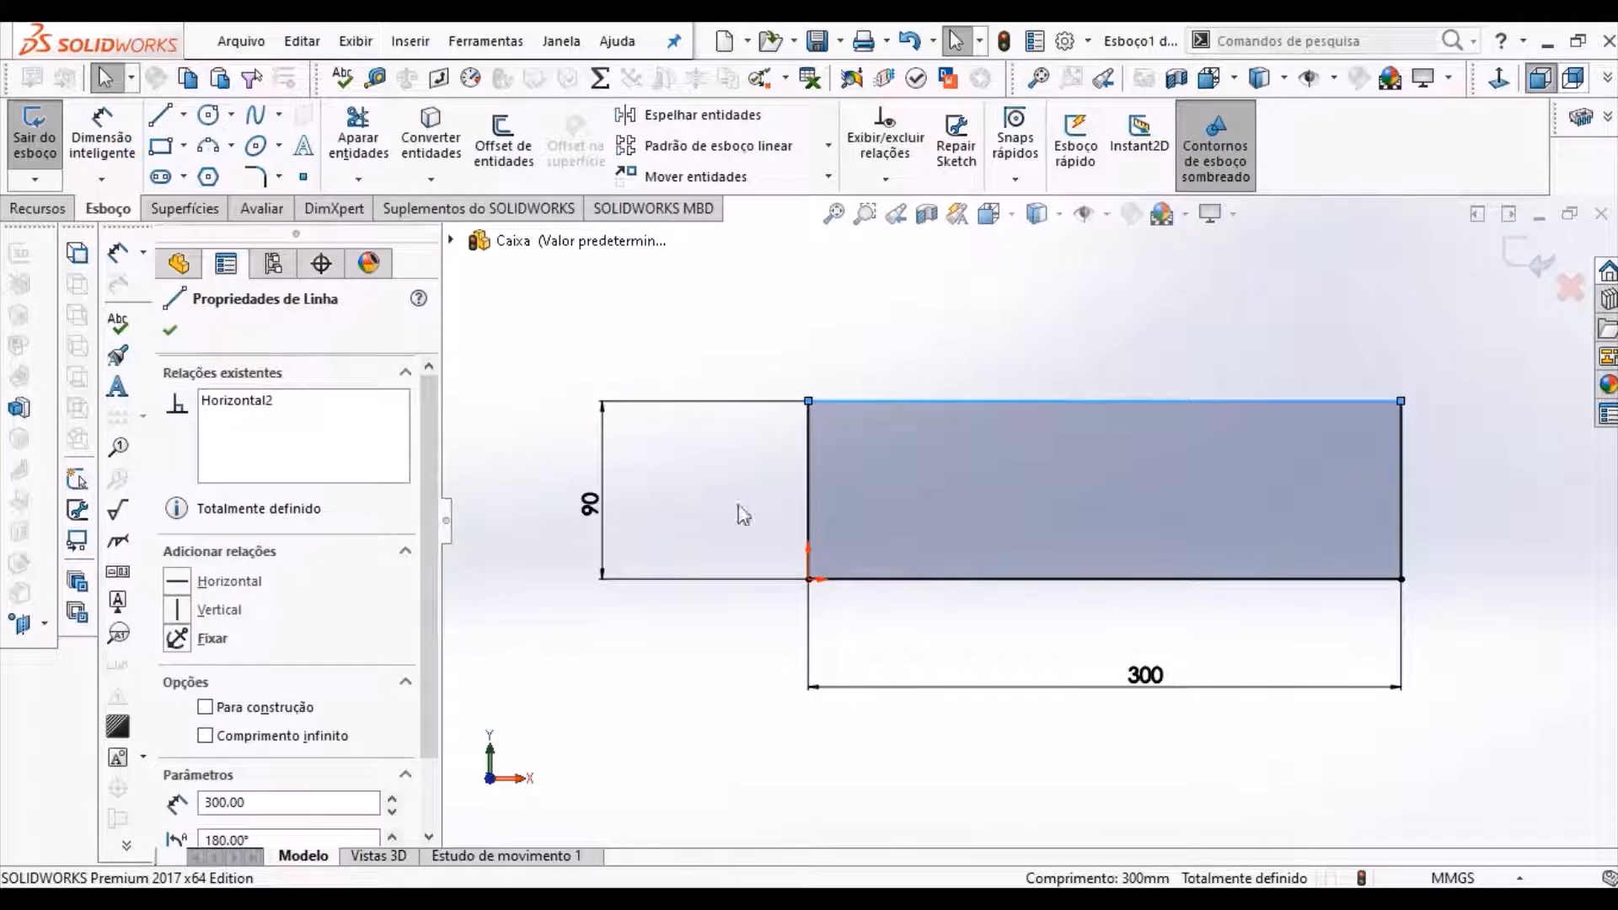
- Try a dimensioned 10 mm outward offset of the whole rectangle chain, and undo it
click(484, 160)
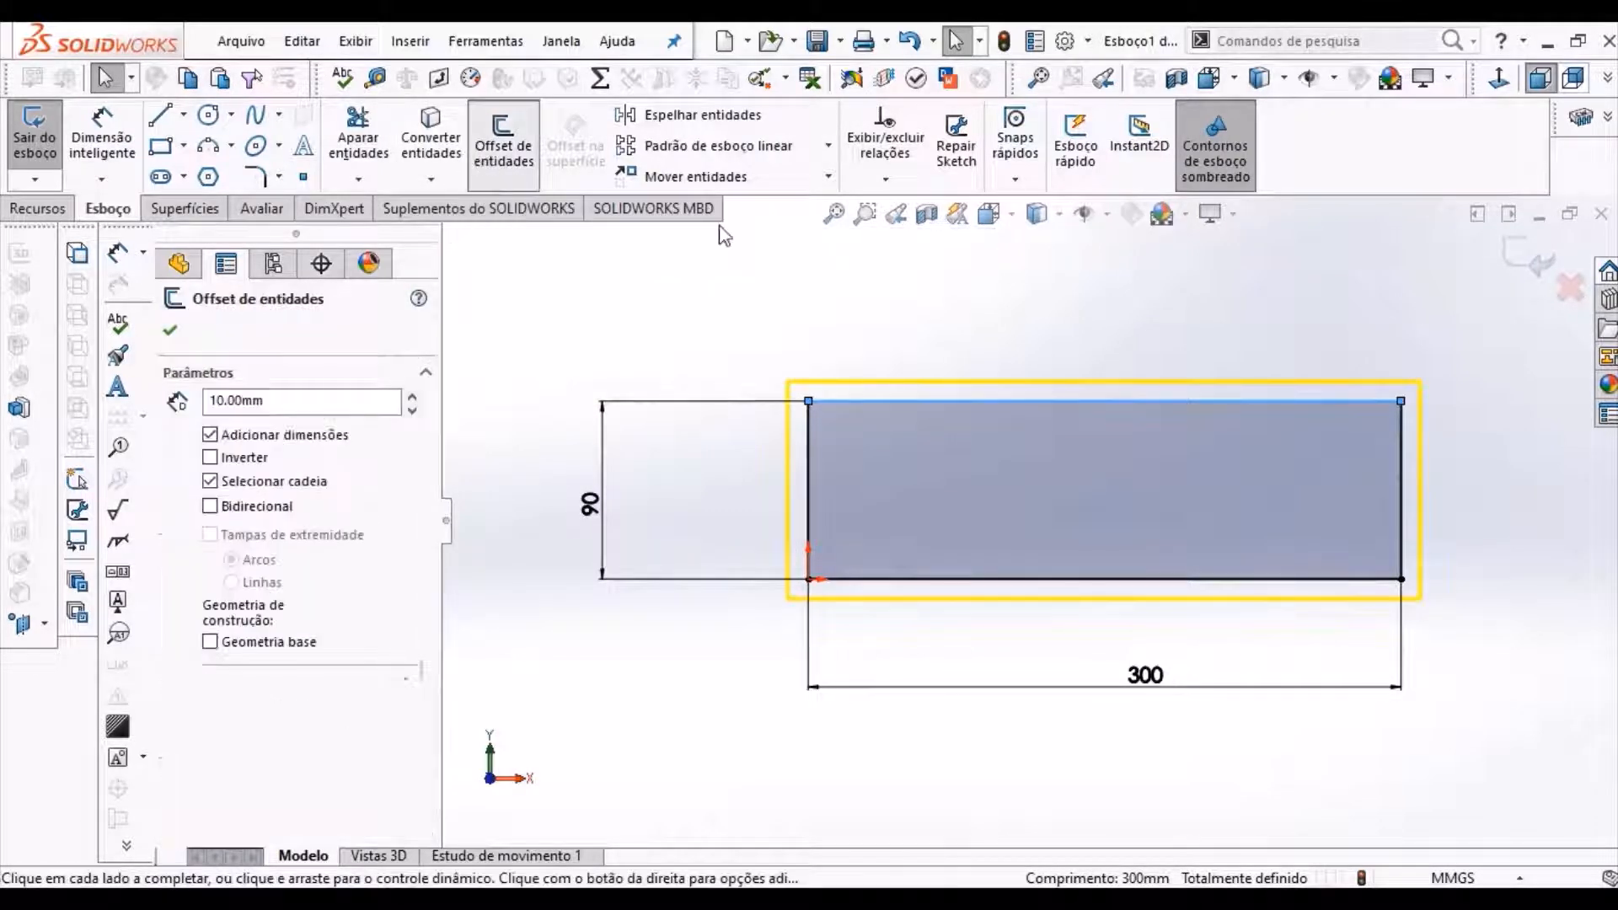
click(172, 331)
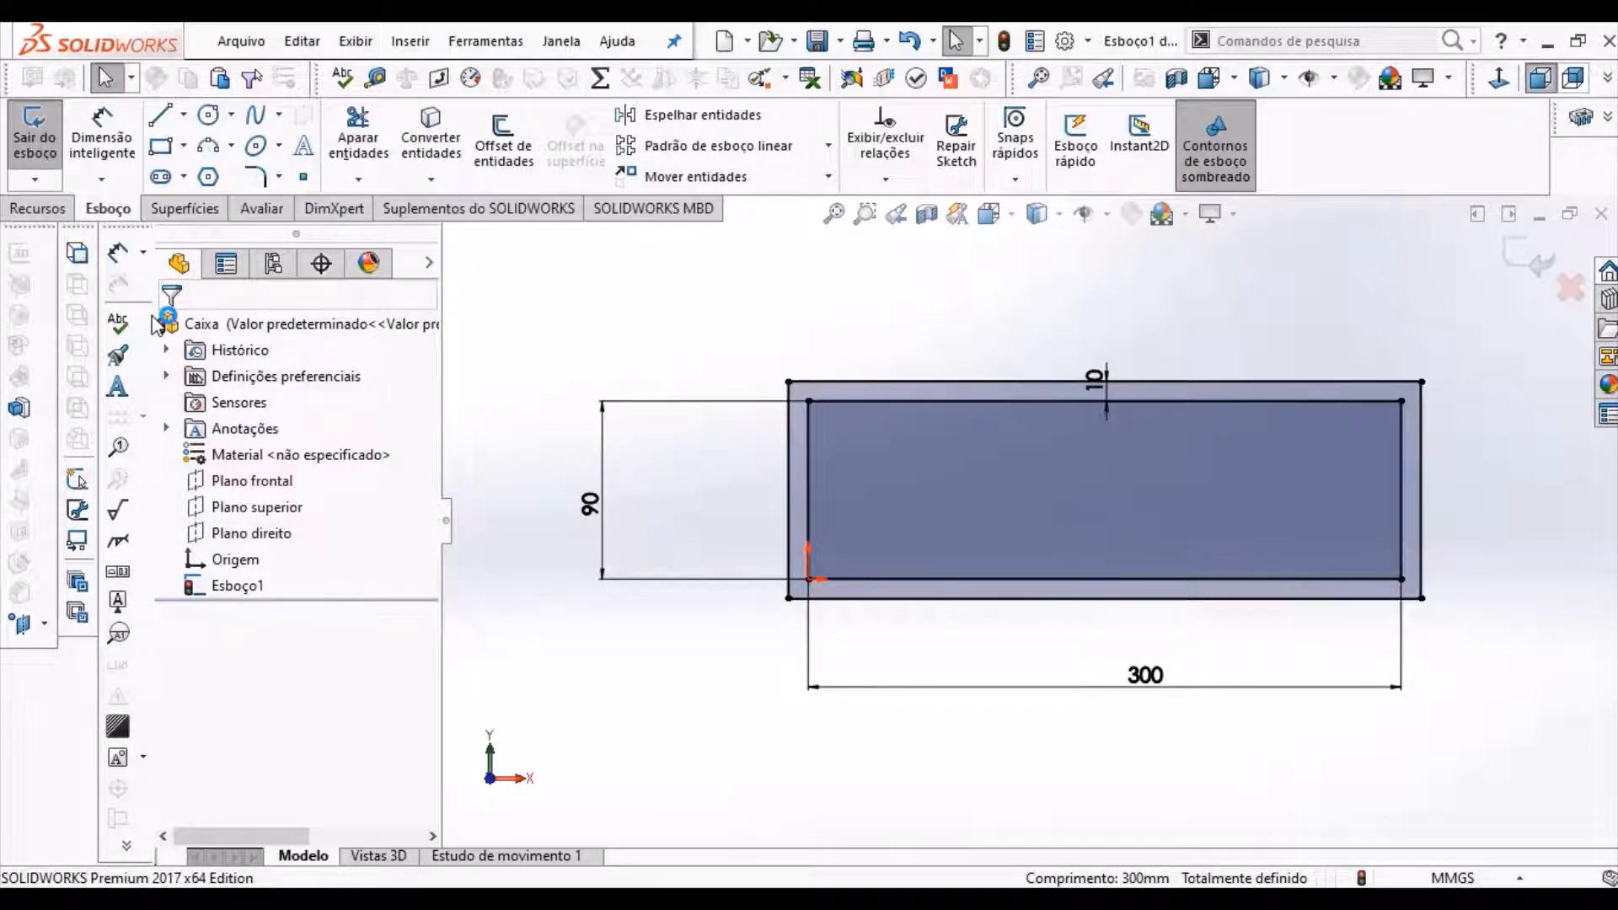
key(ctrl+z)
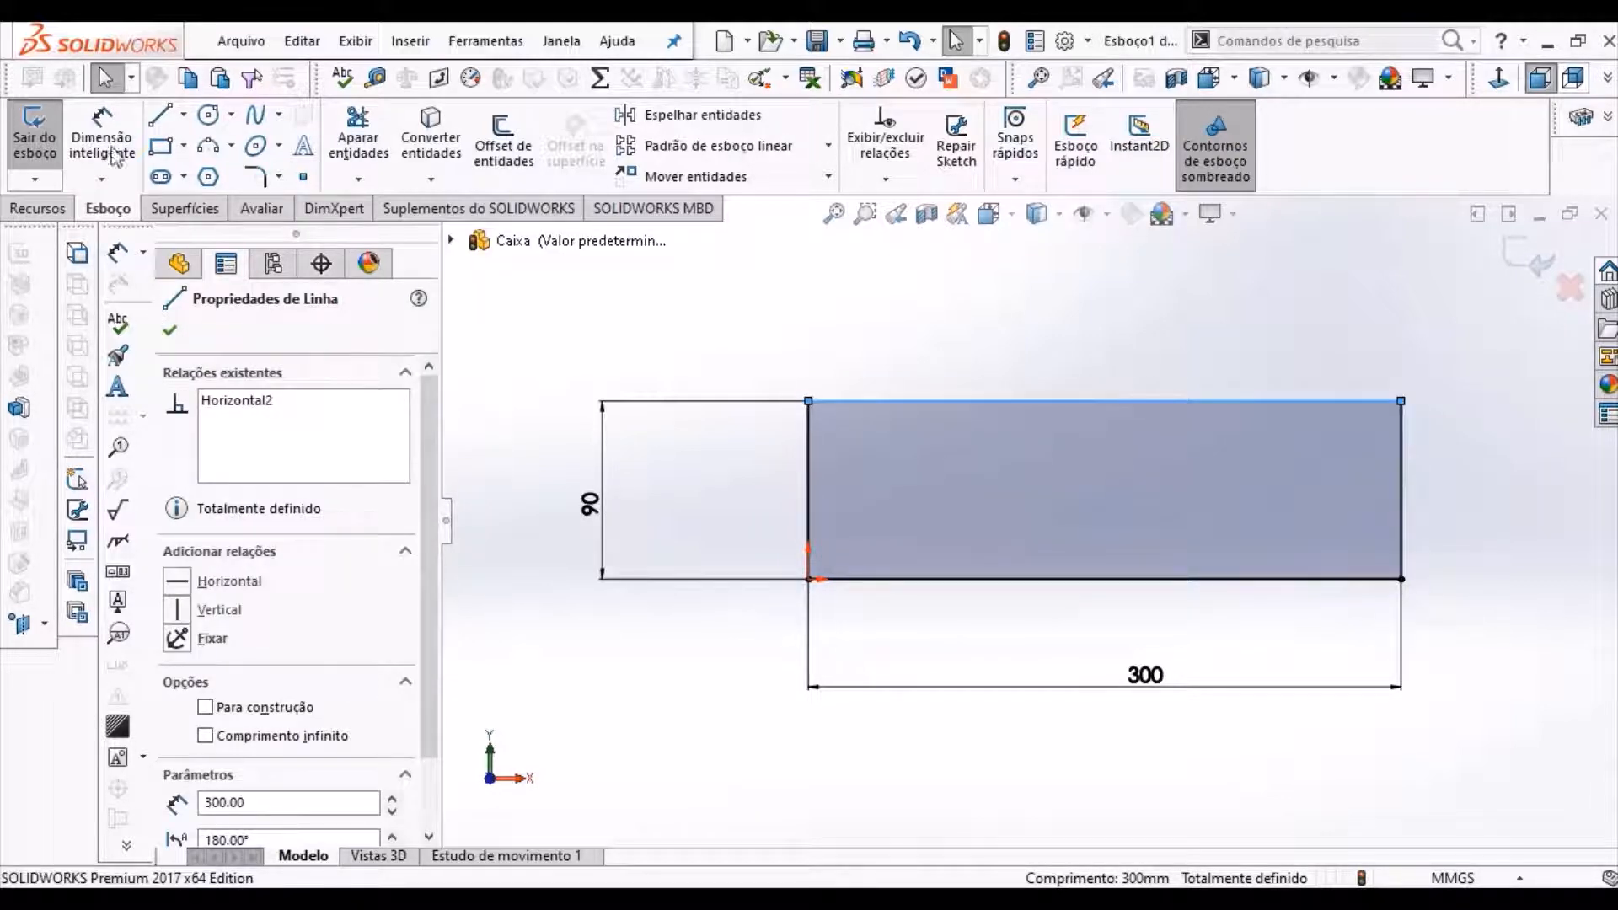
- Trim the top, bottom and right lines off the 300 x 90 mm rectangle, keeping only its left vertical line
click(358, 135)
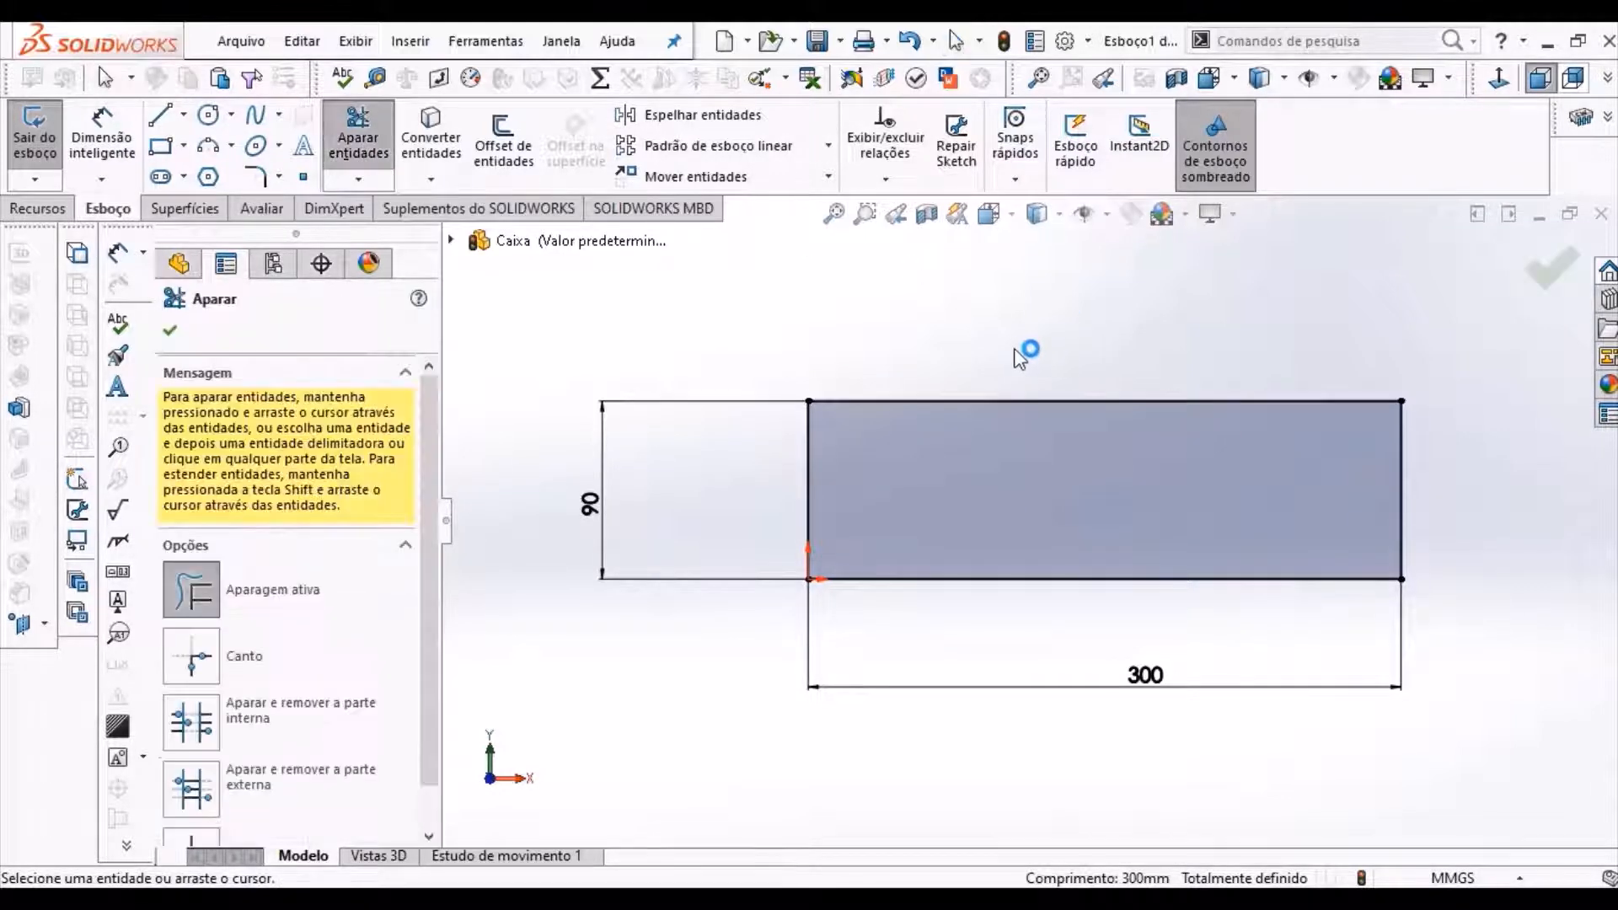
mouse_move(976, 367)
mouse_down()
mouse_move(1022, 564)
mouse_move(1402, 566)
mouse_move(1417, 519)
mouse_move(1293, 492)
mouse_up()
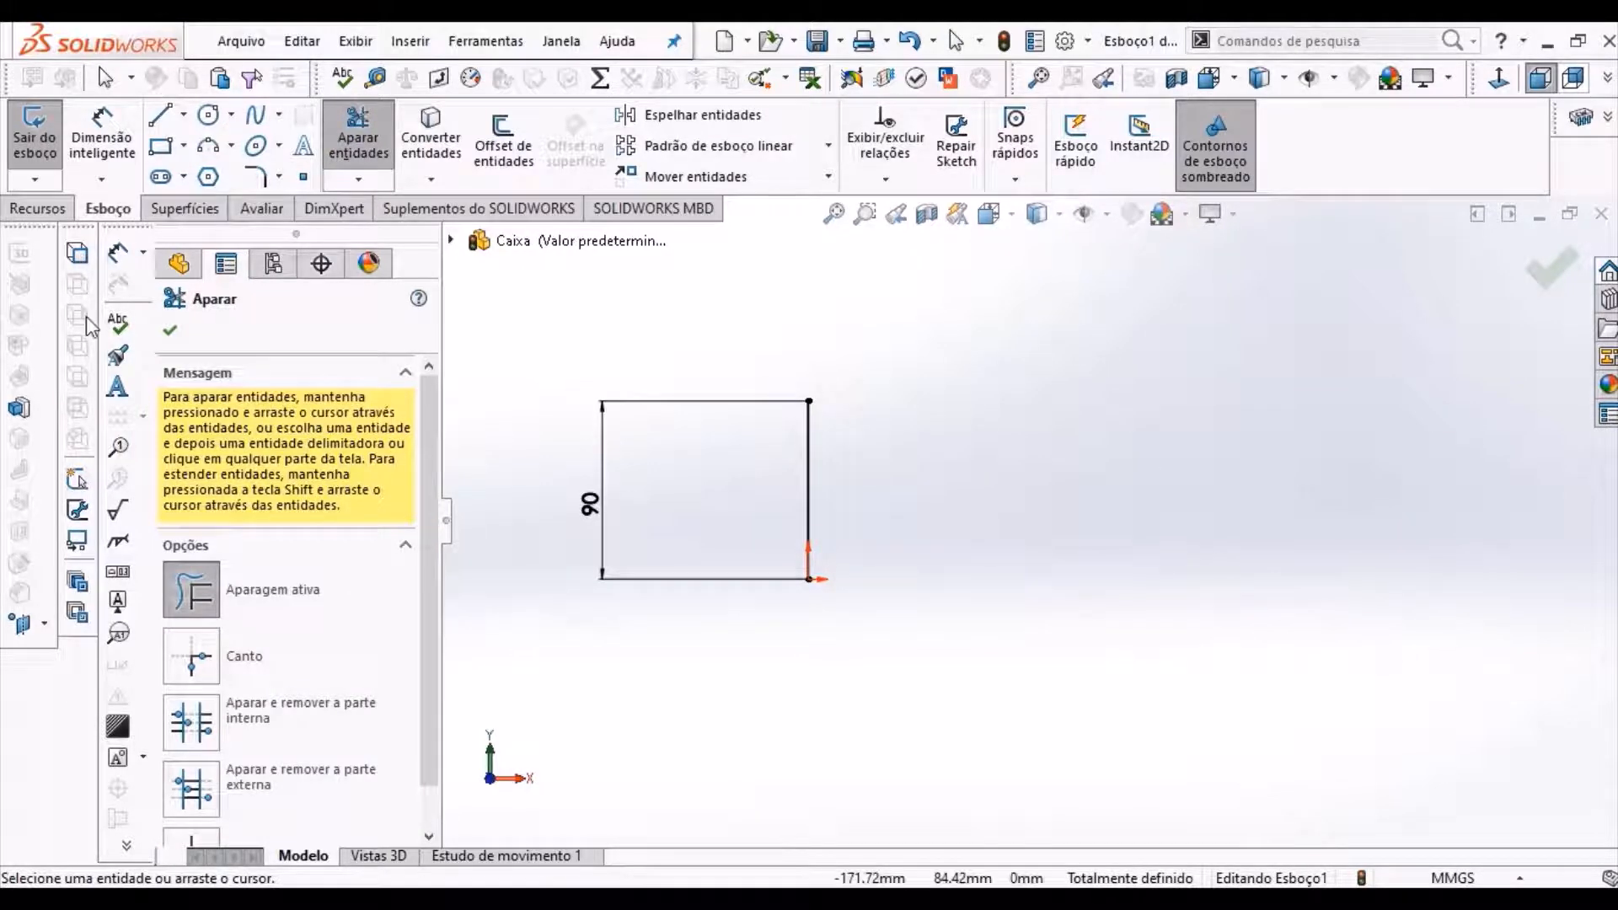
click(171, 330)
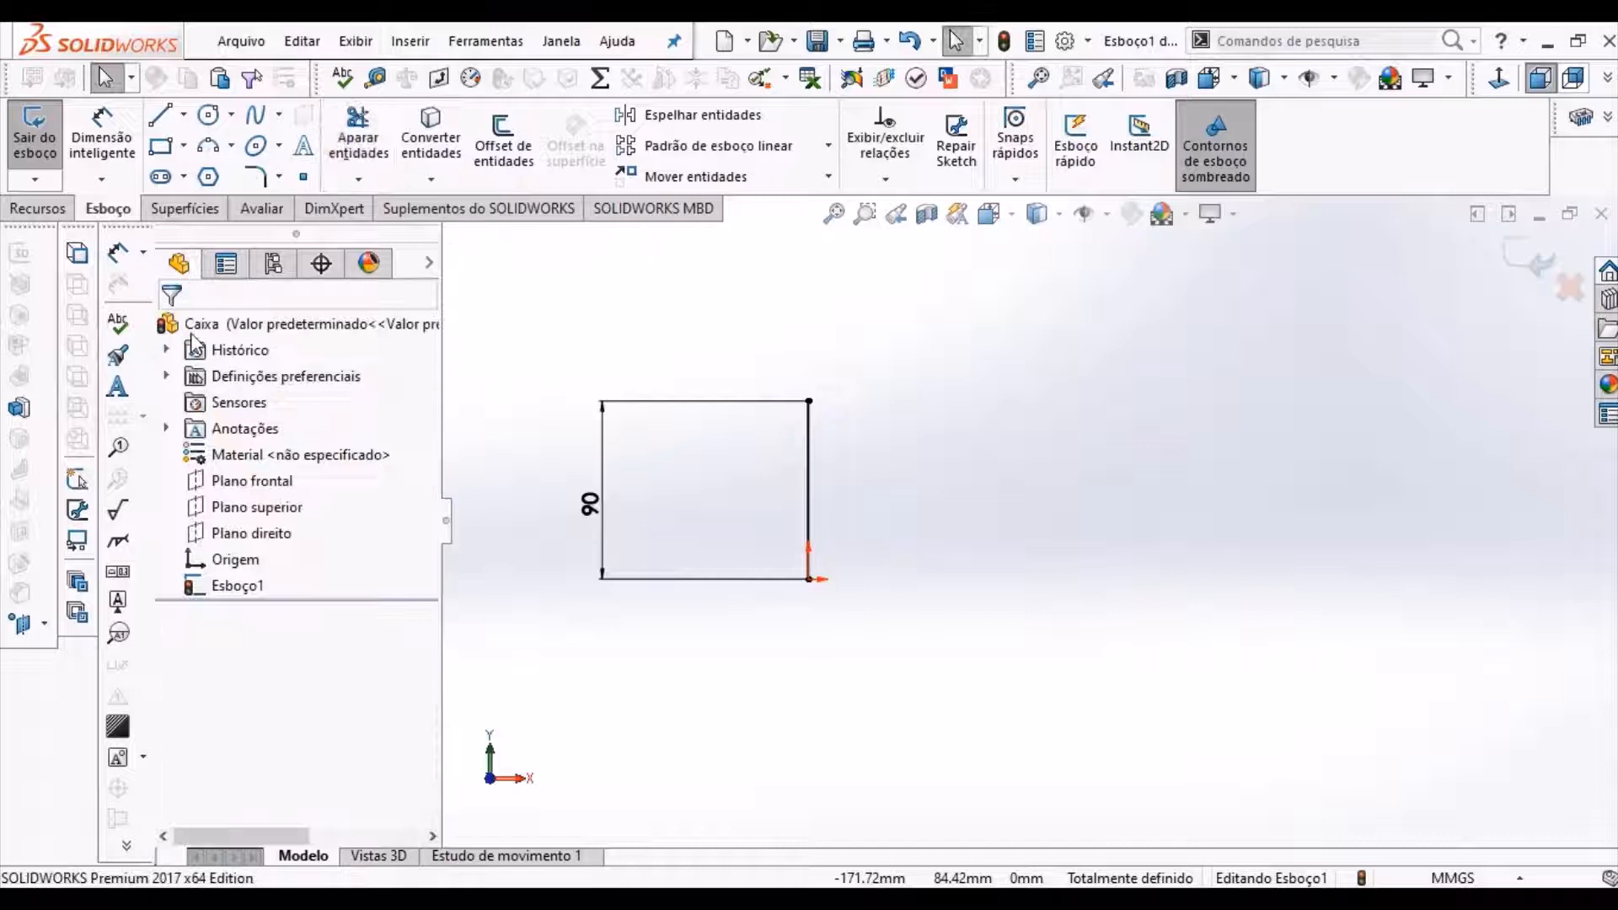
- Offset the remaining vertical line 10 mm in the reversed direction with a dimension added, and exit the sketch
click(503, 139)
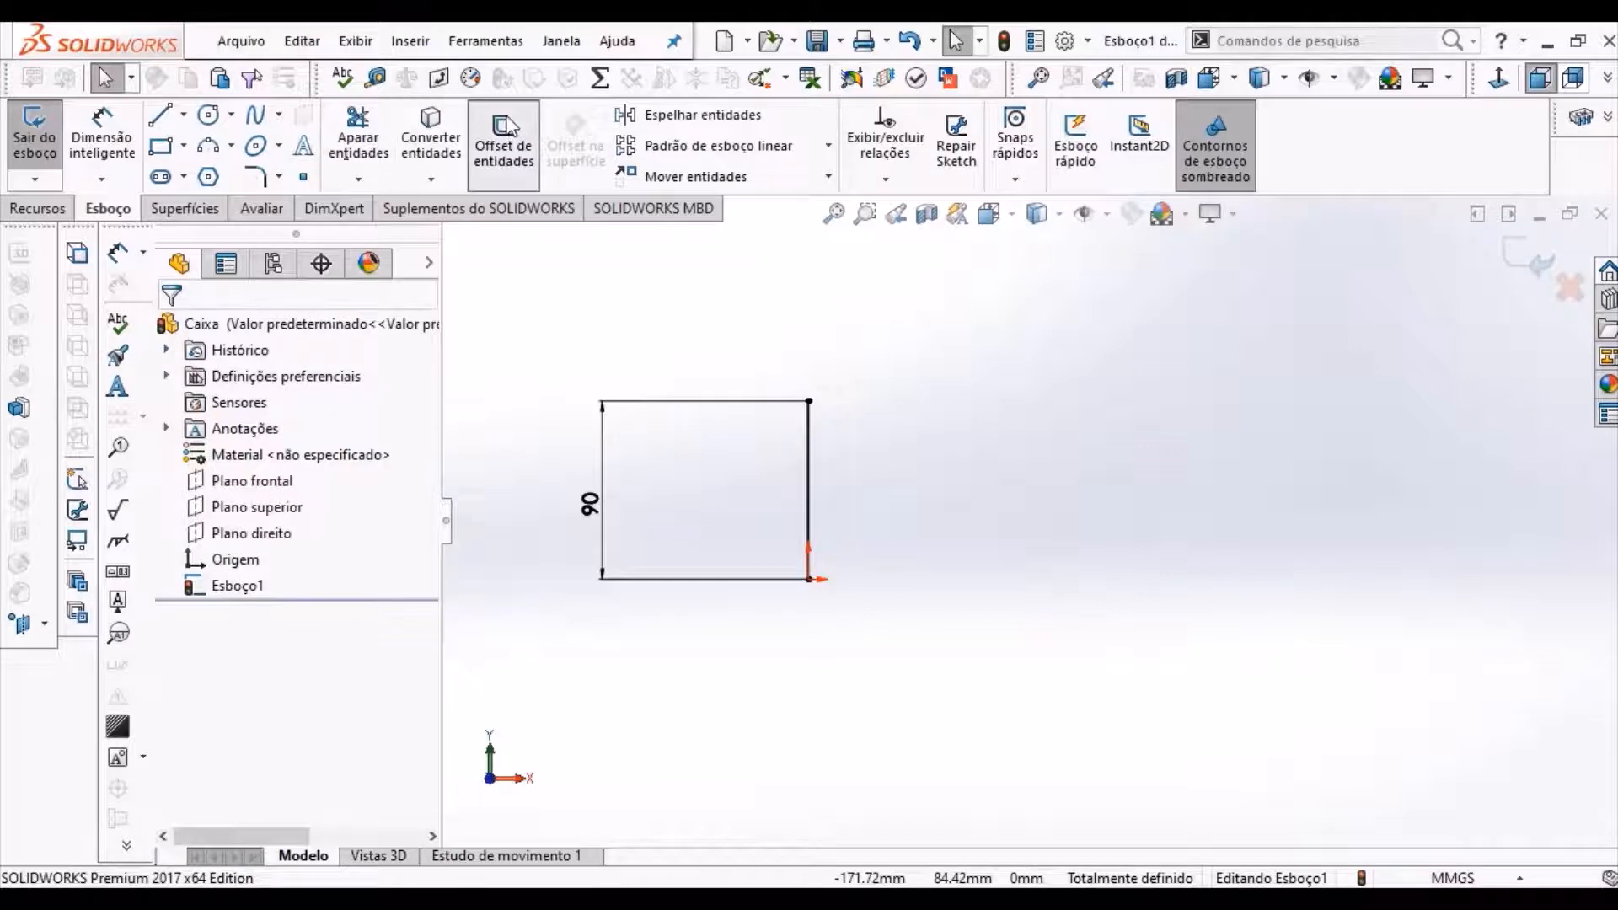
click(809, 493)
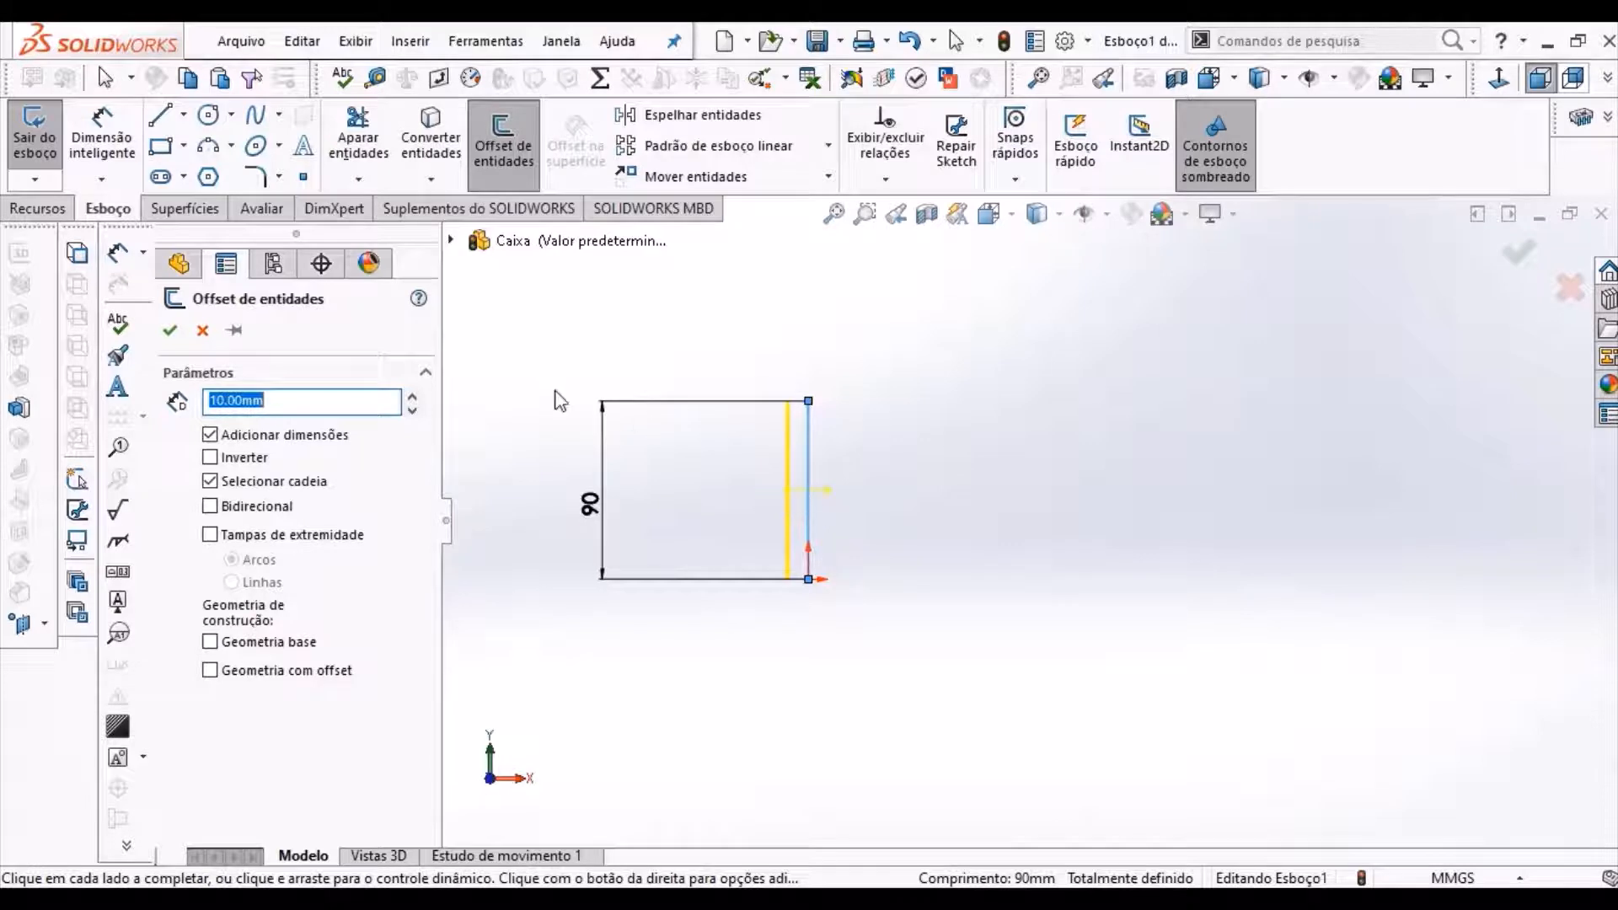
click(209, 457)
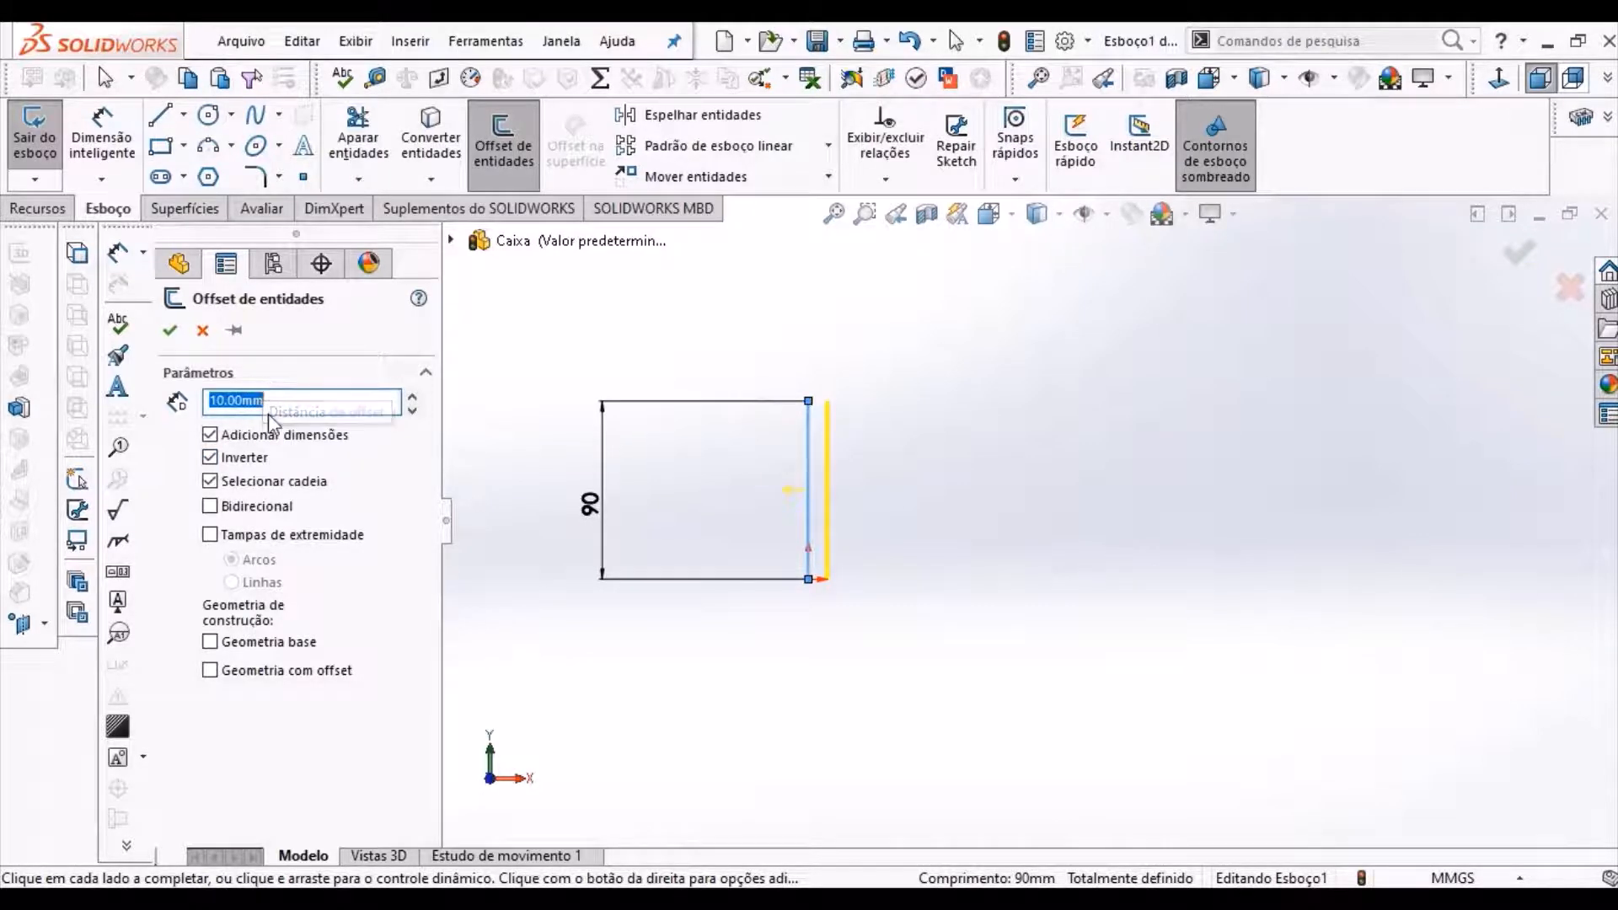
scroll(733, 458, down, 1)
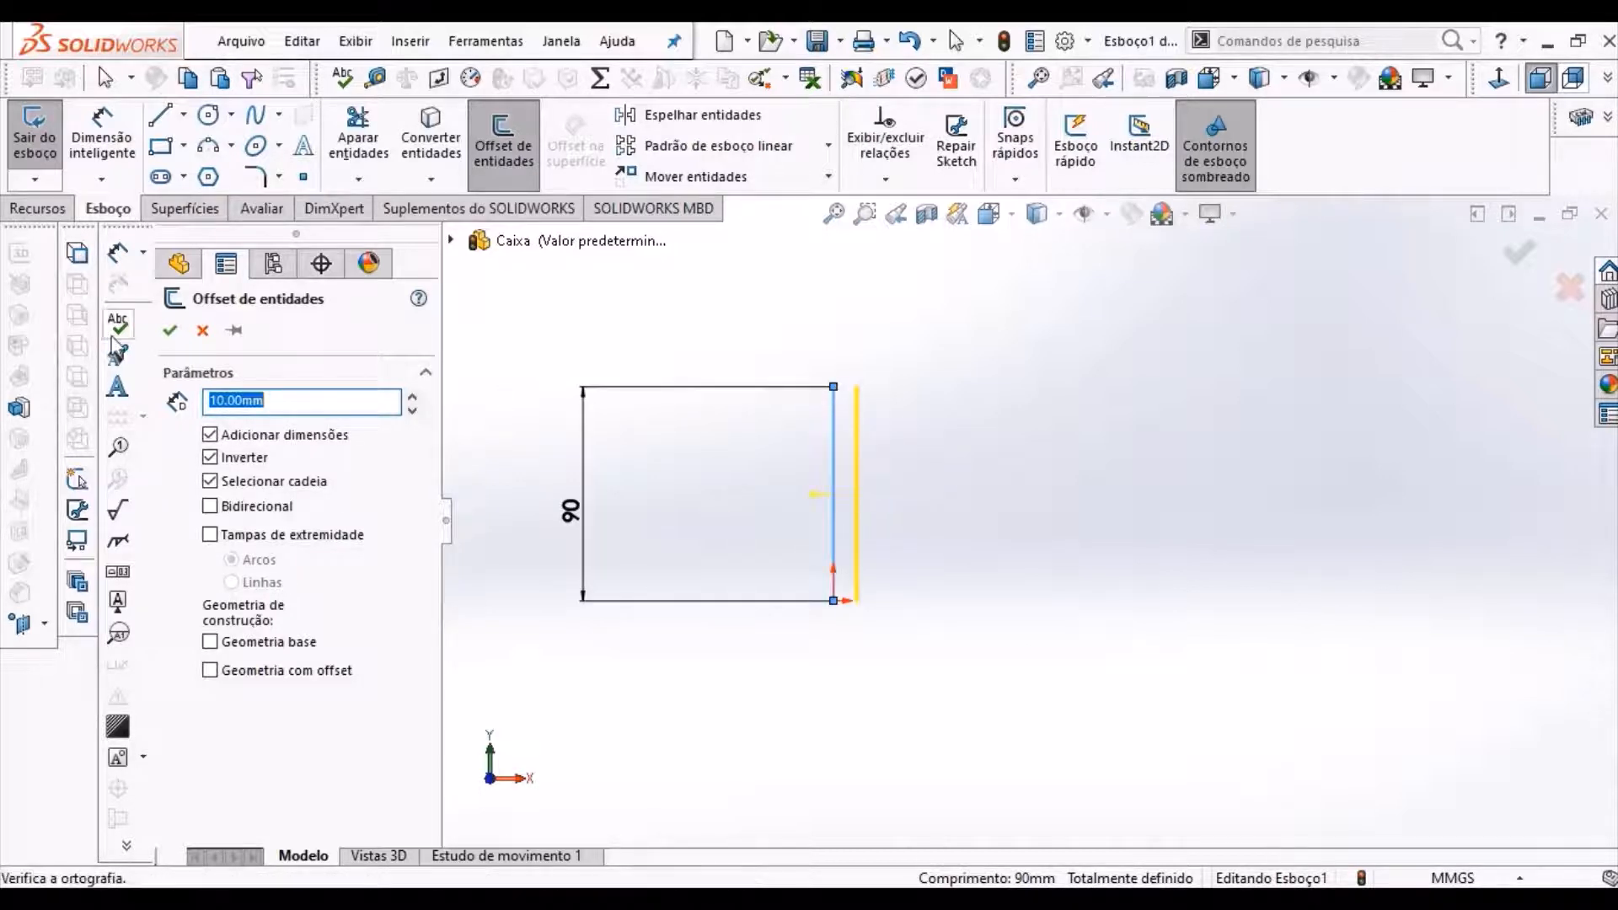
click(170, 330)
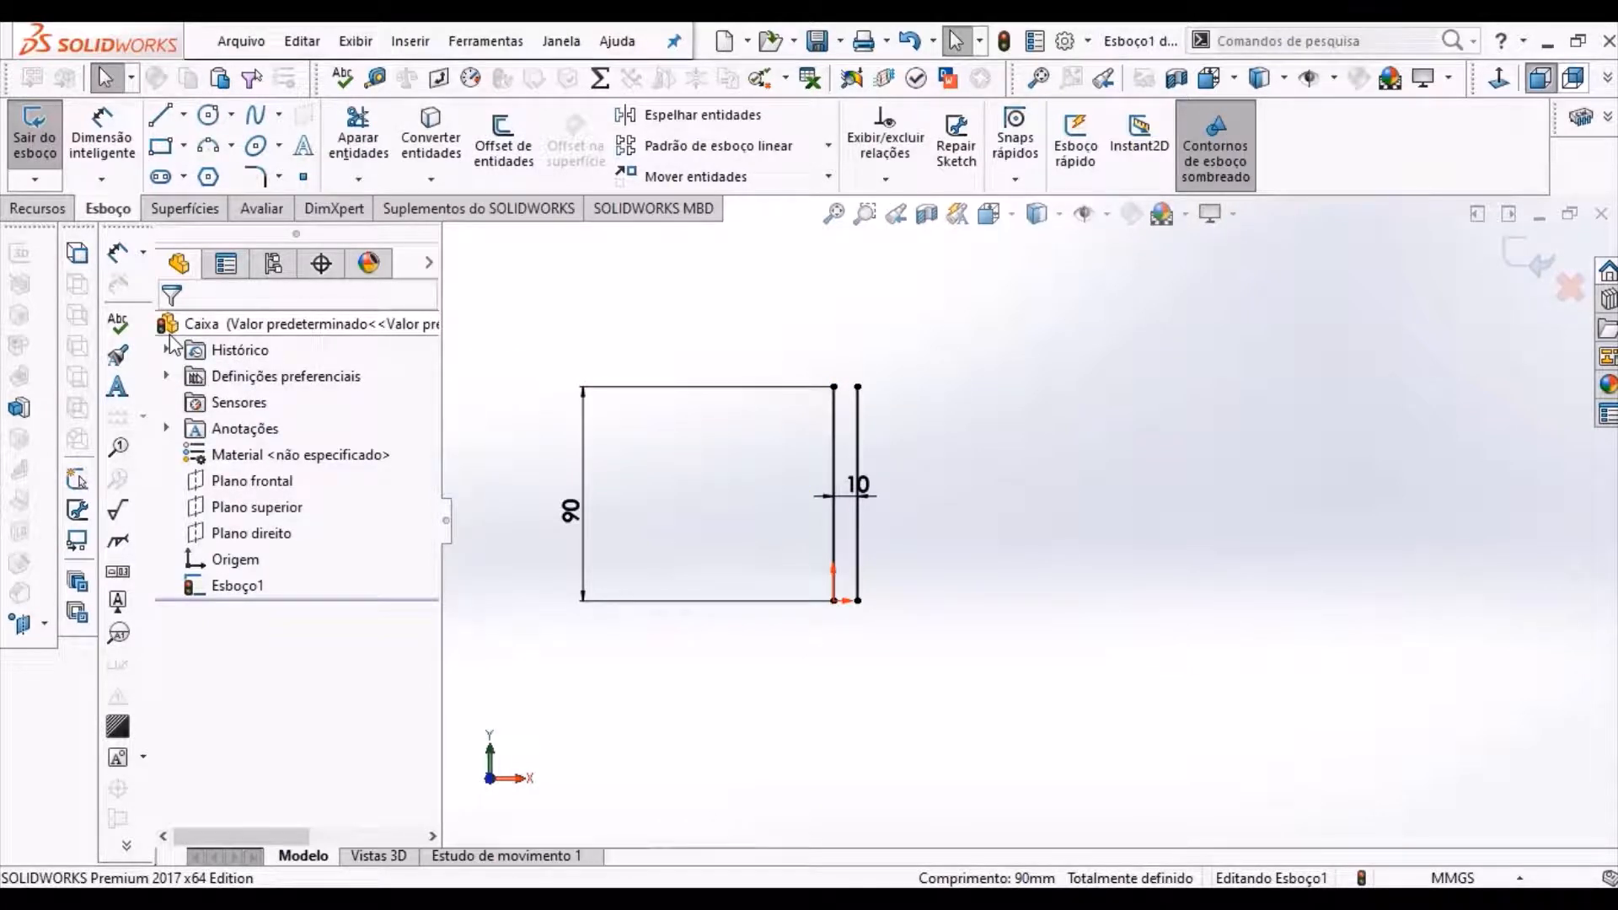
click(31, 151)
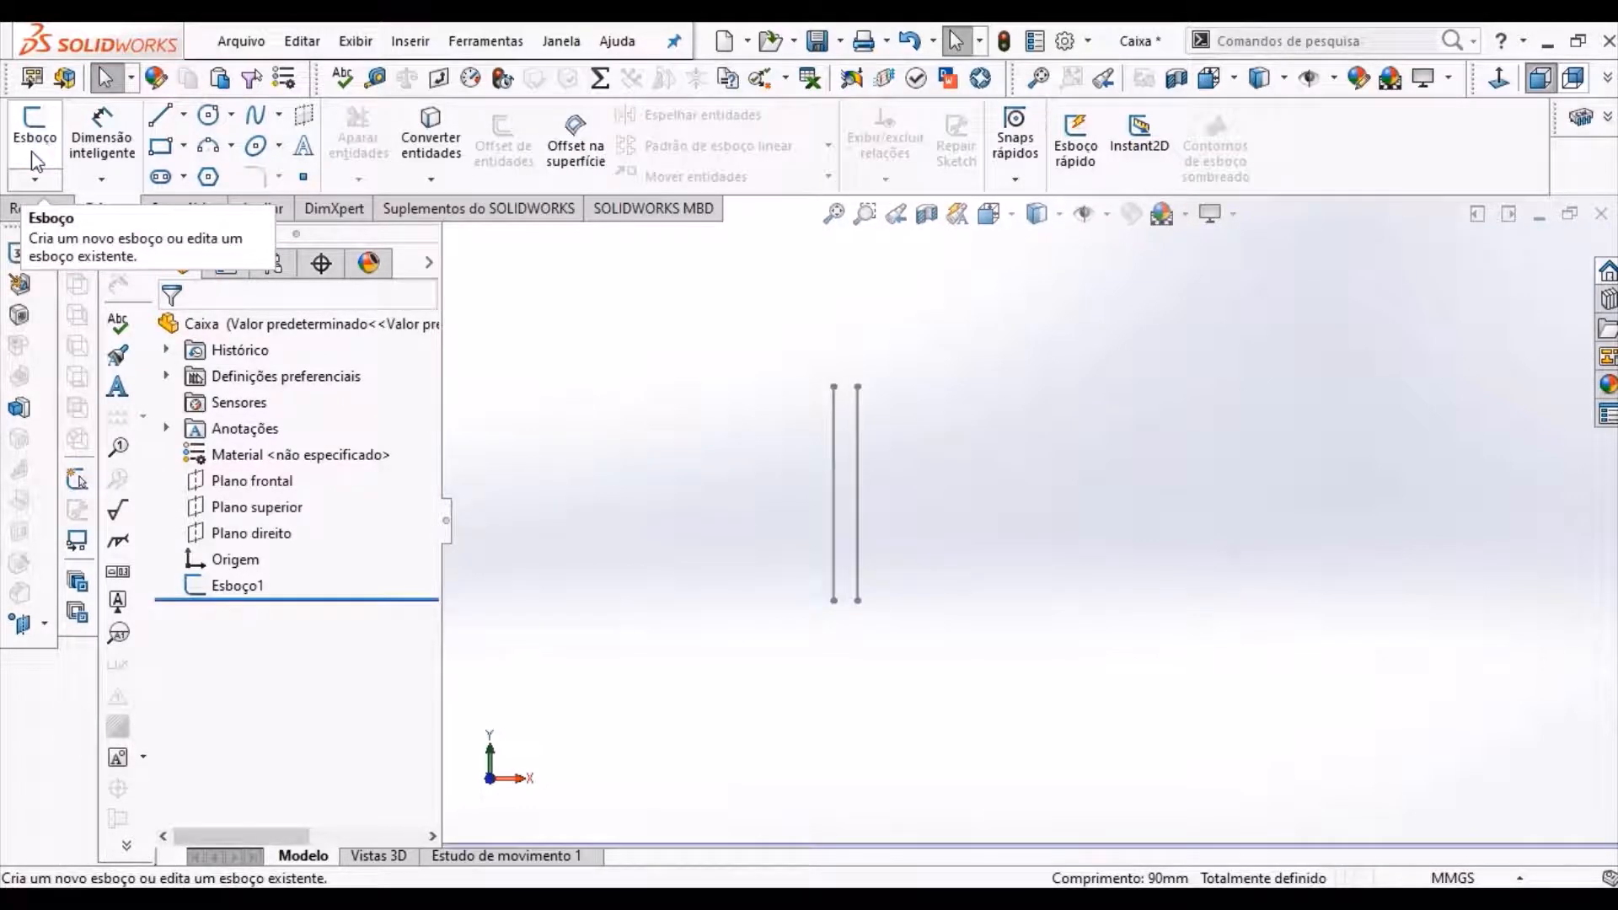
- Restore the full 300 x 90 mm rectangle in Esboço1 and exit the sketch
click(36, 160)
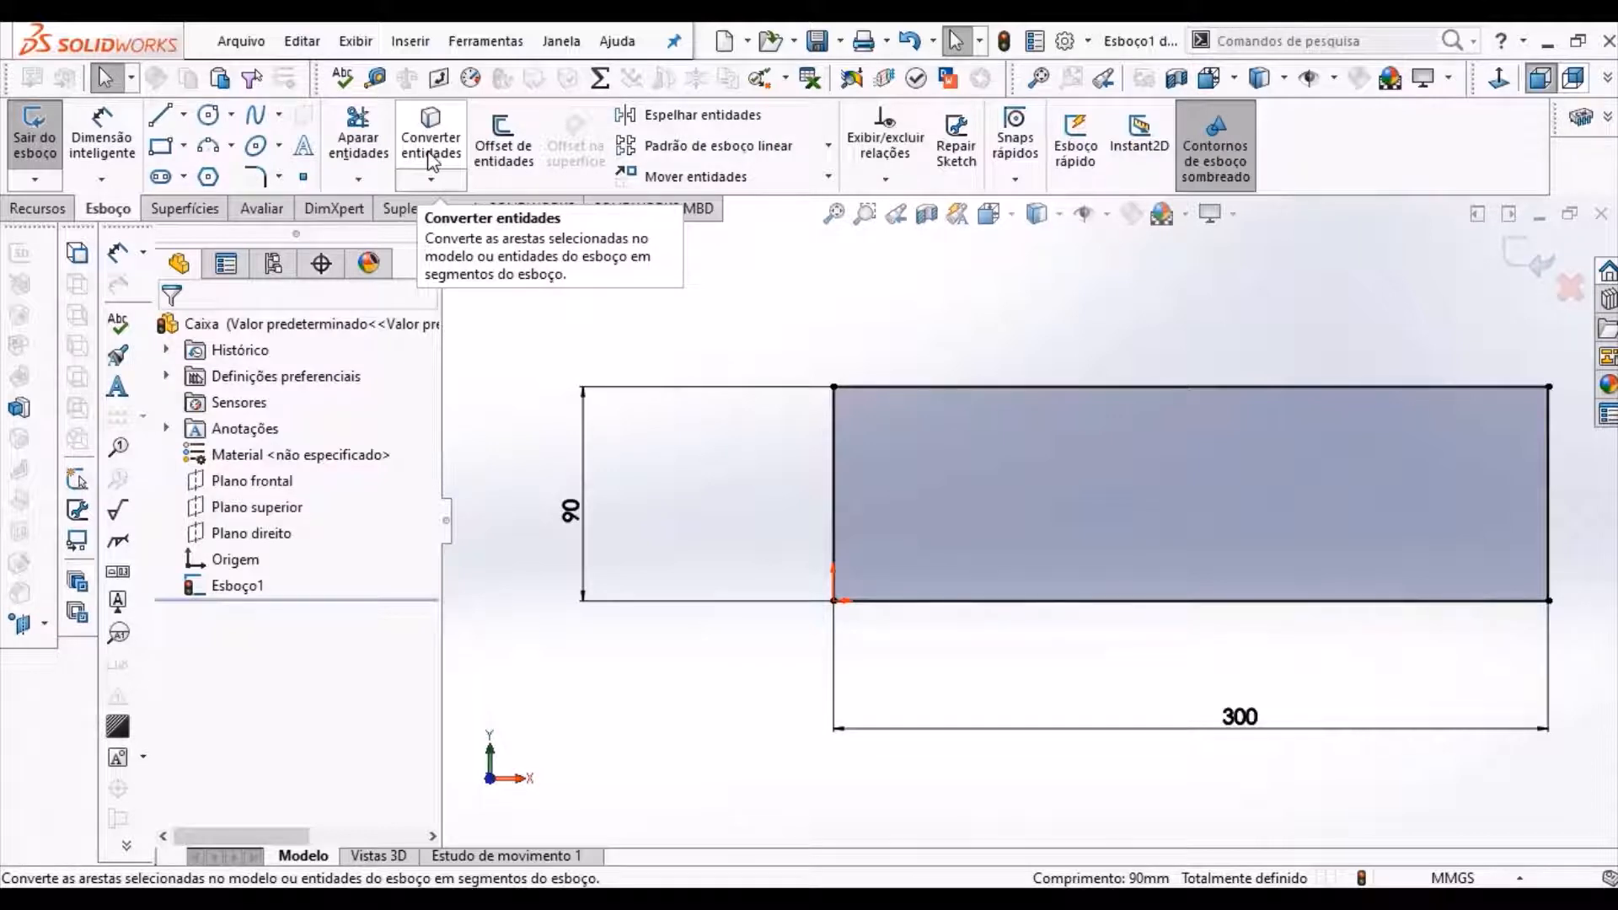
key(ctrl+b)
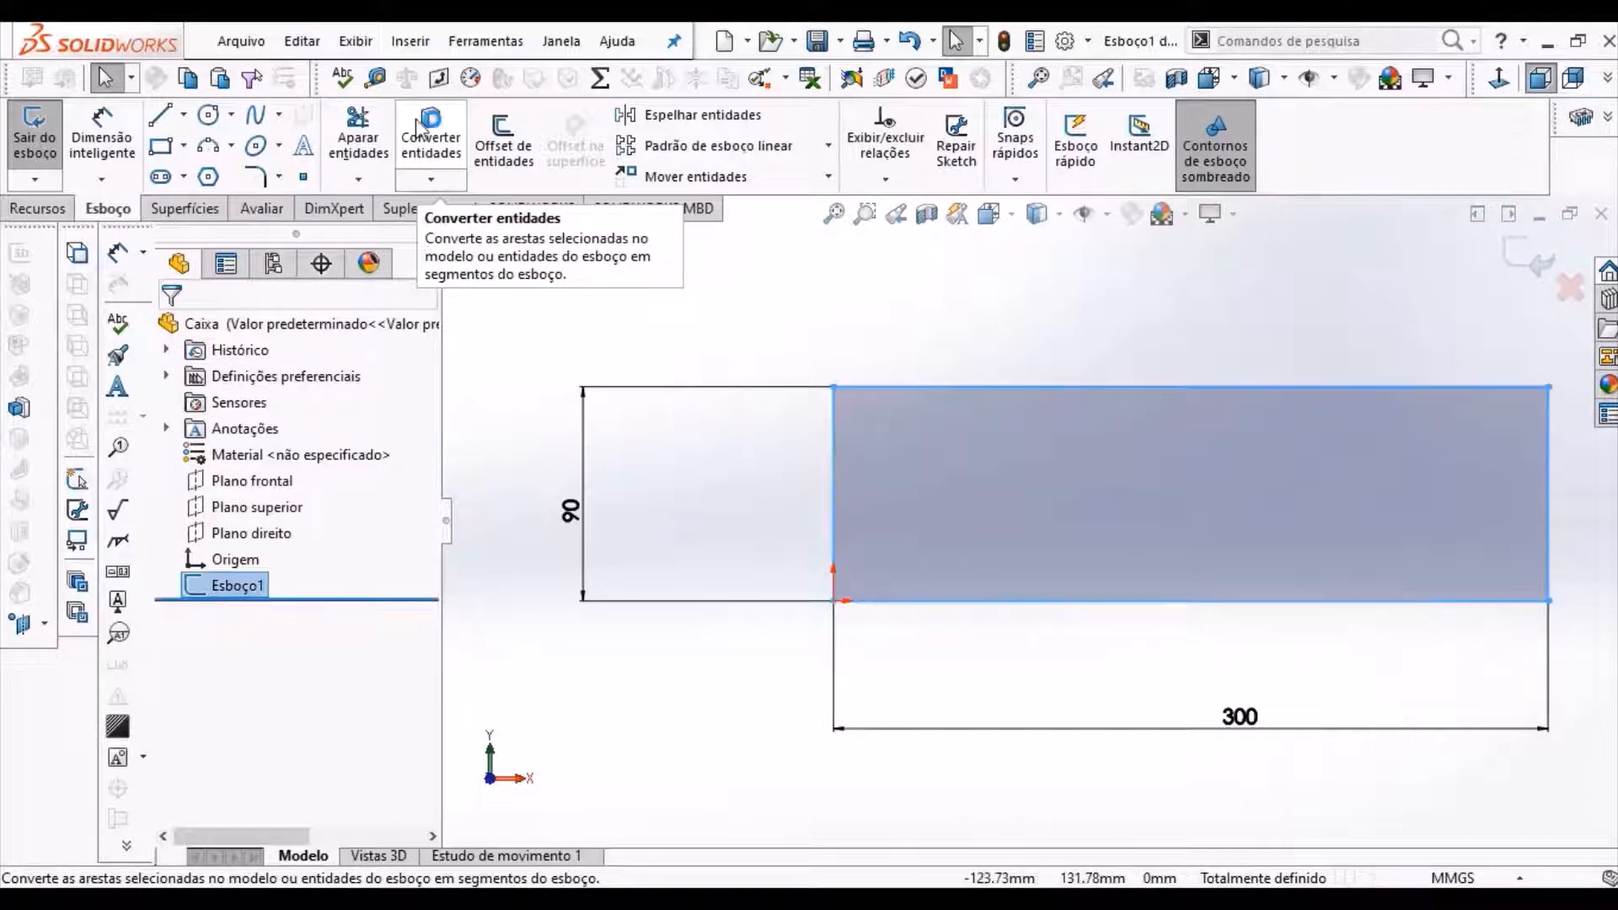
click(35, 137)
- Create a reference plane offset 10 mm from Plano frontal
click(33, 209)
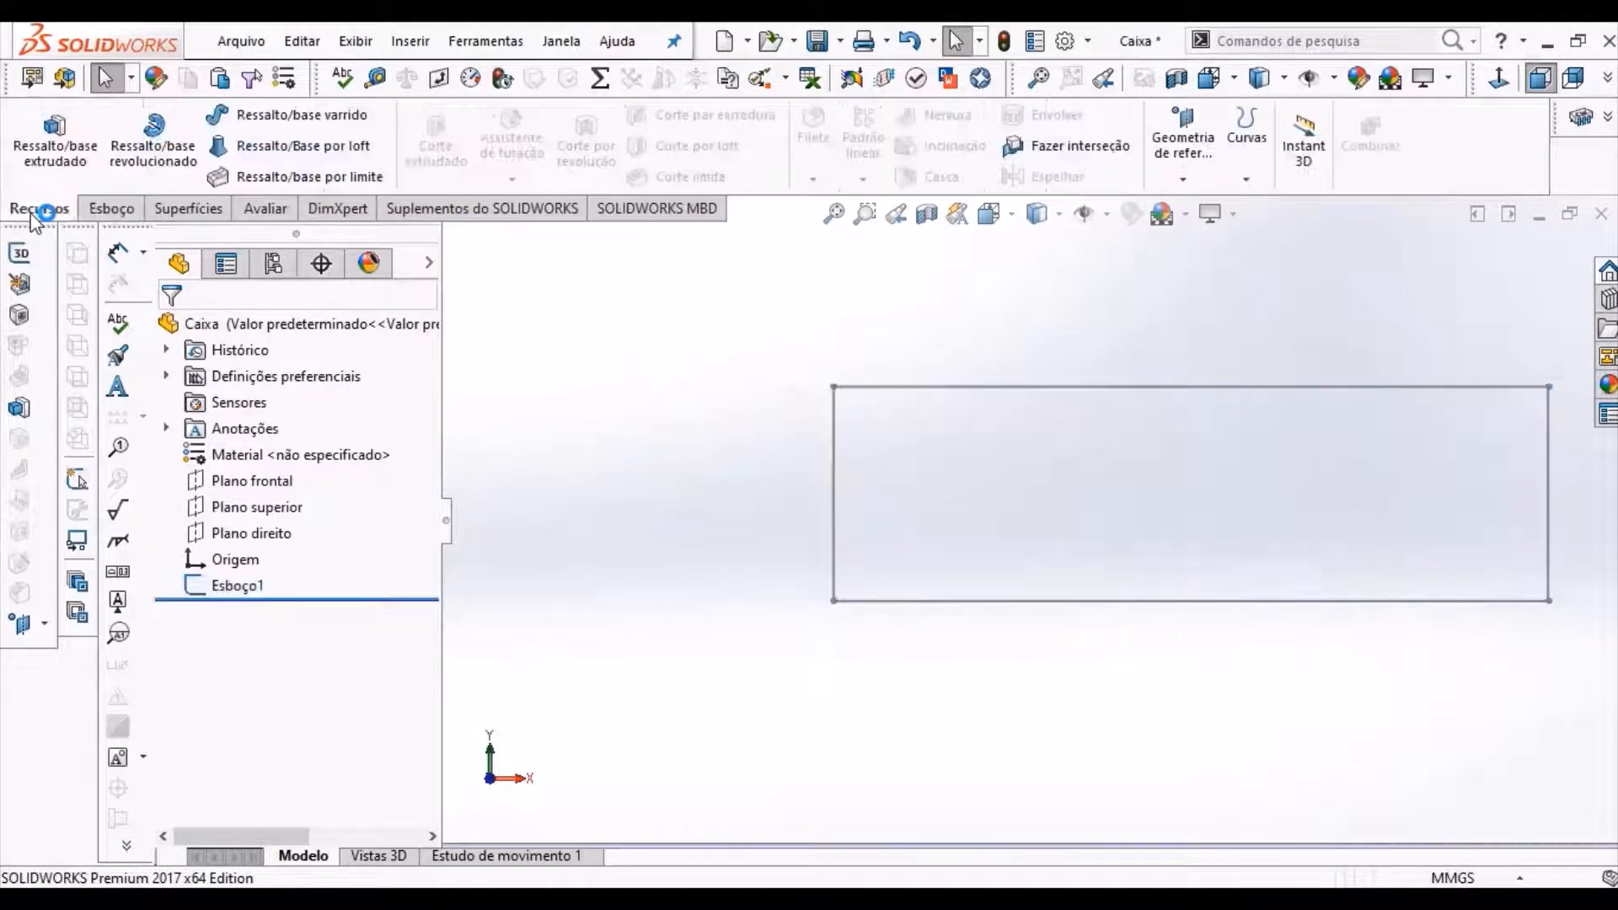
click(1185, 180)
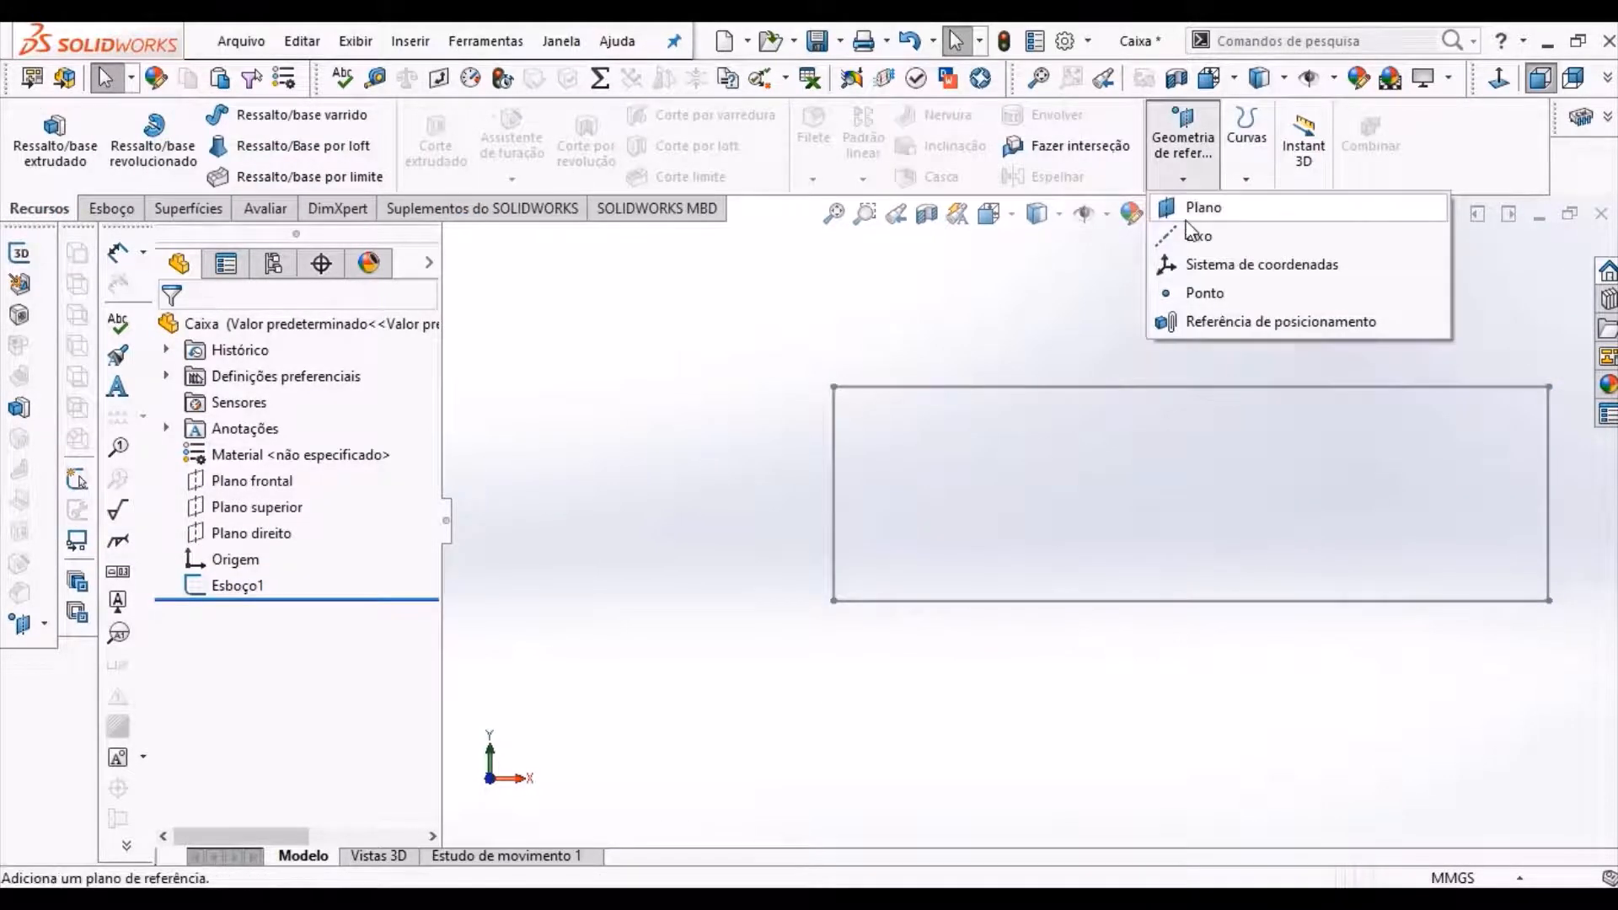
click(1204, 208)
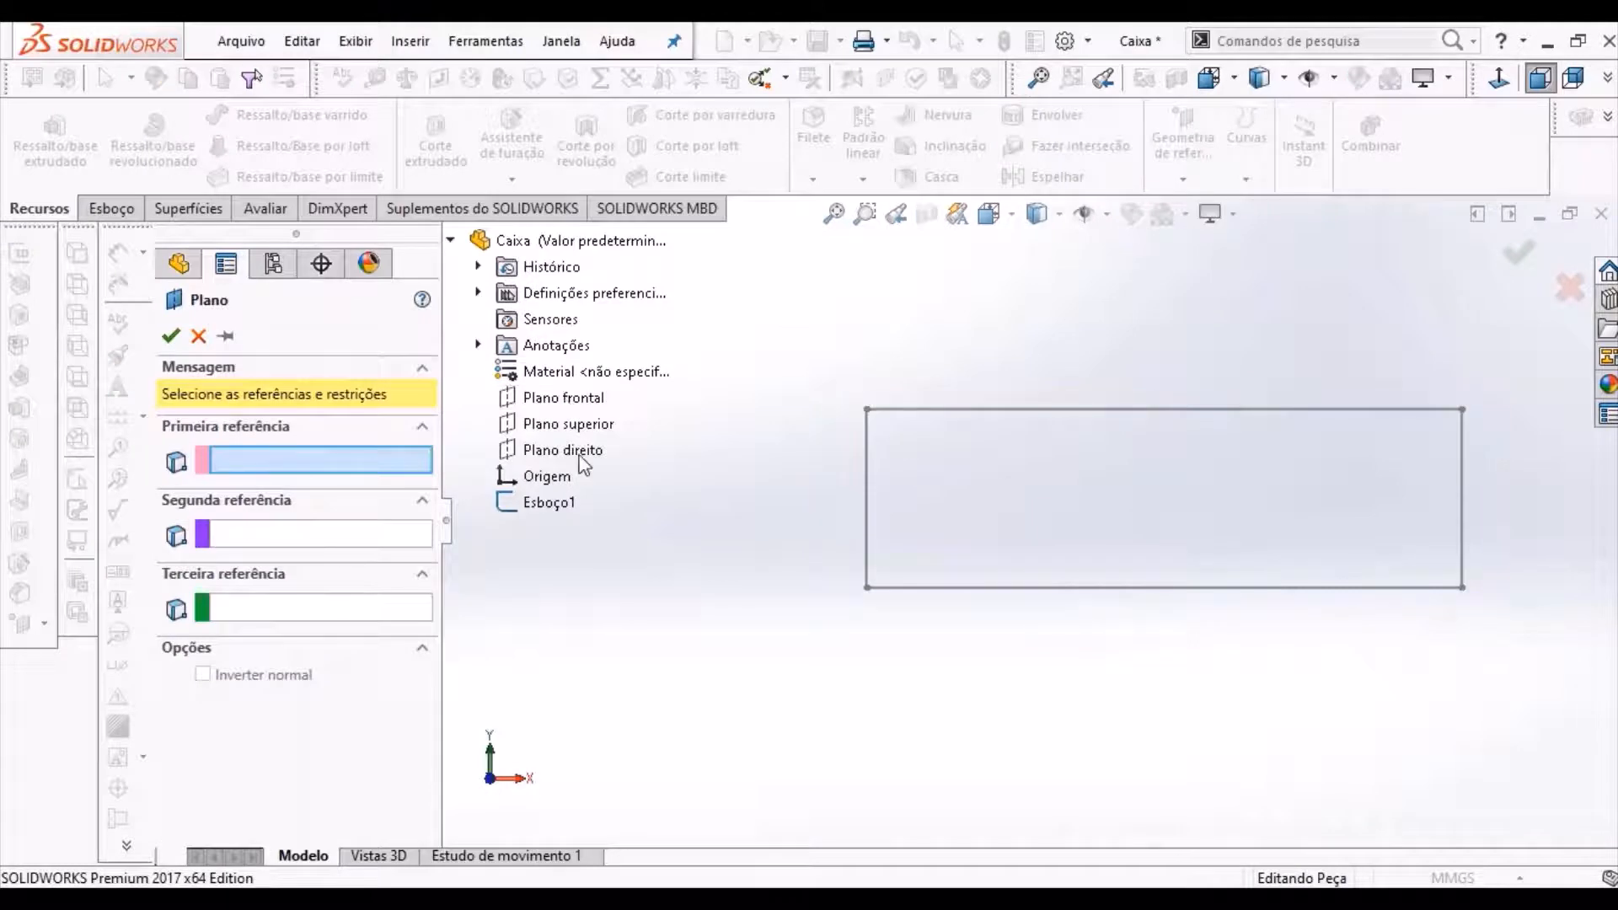
click(562, 398)
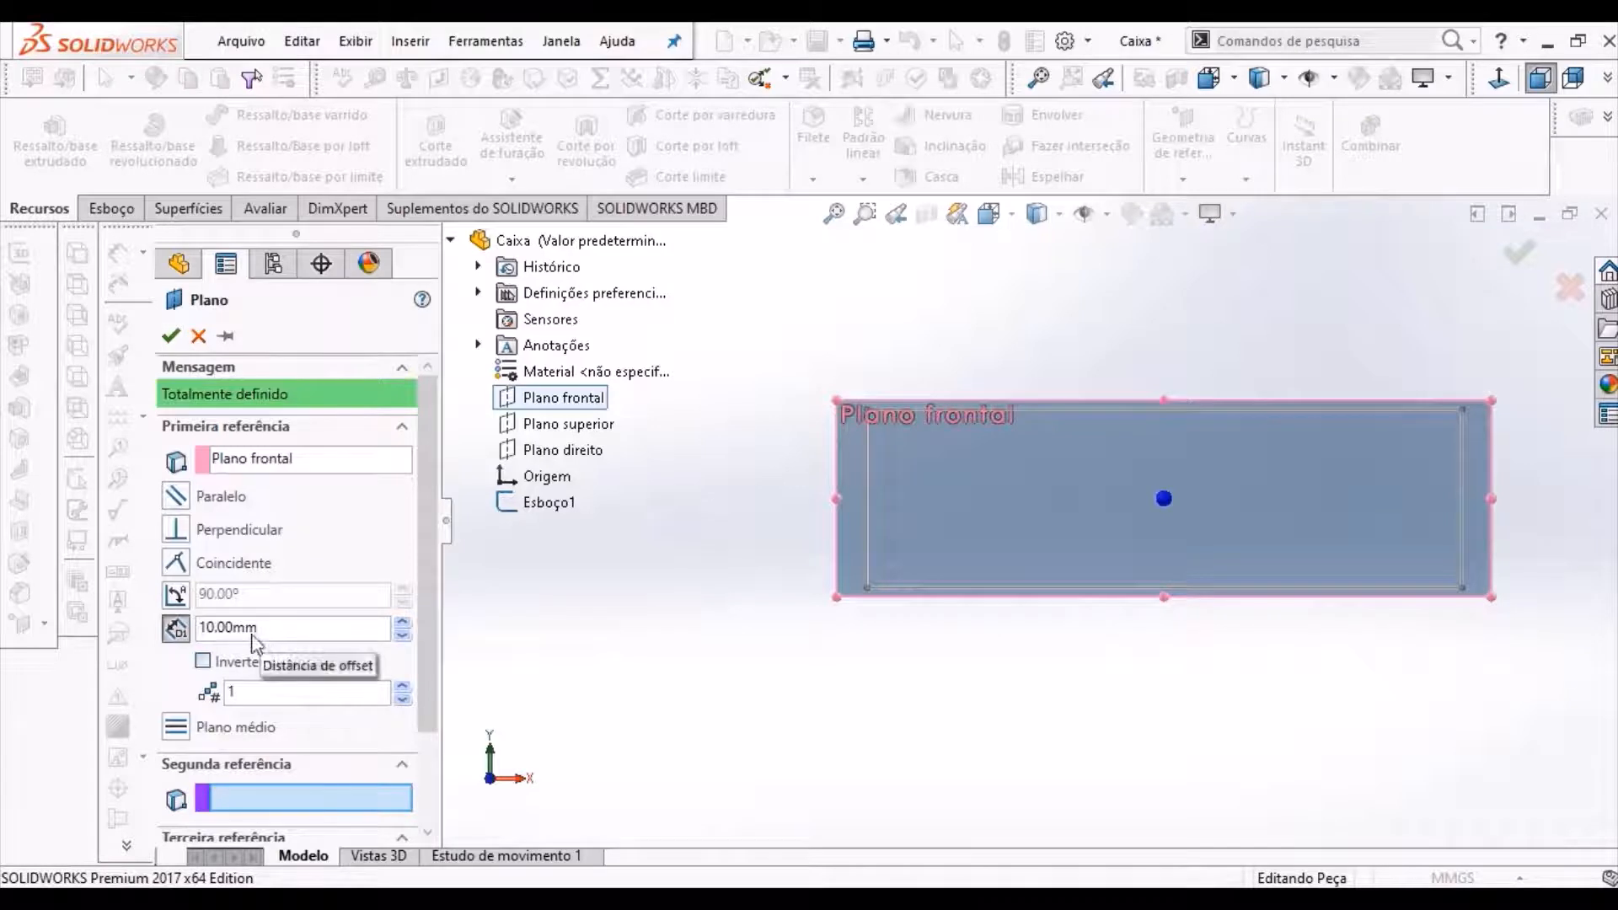
click(172, 336)
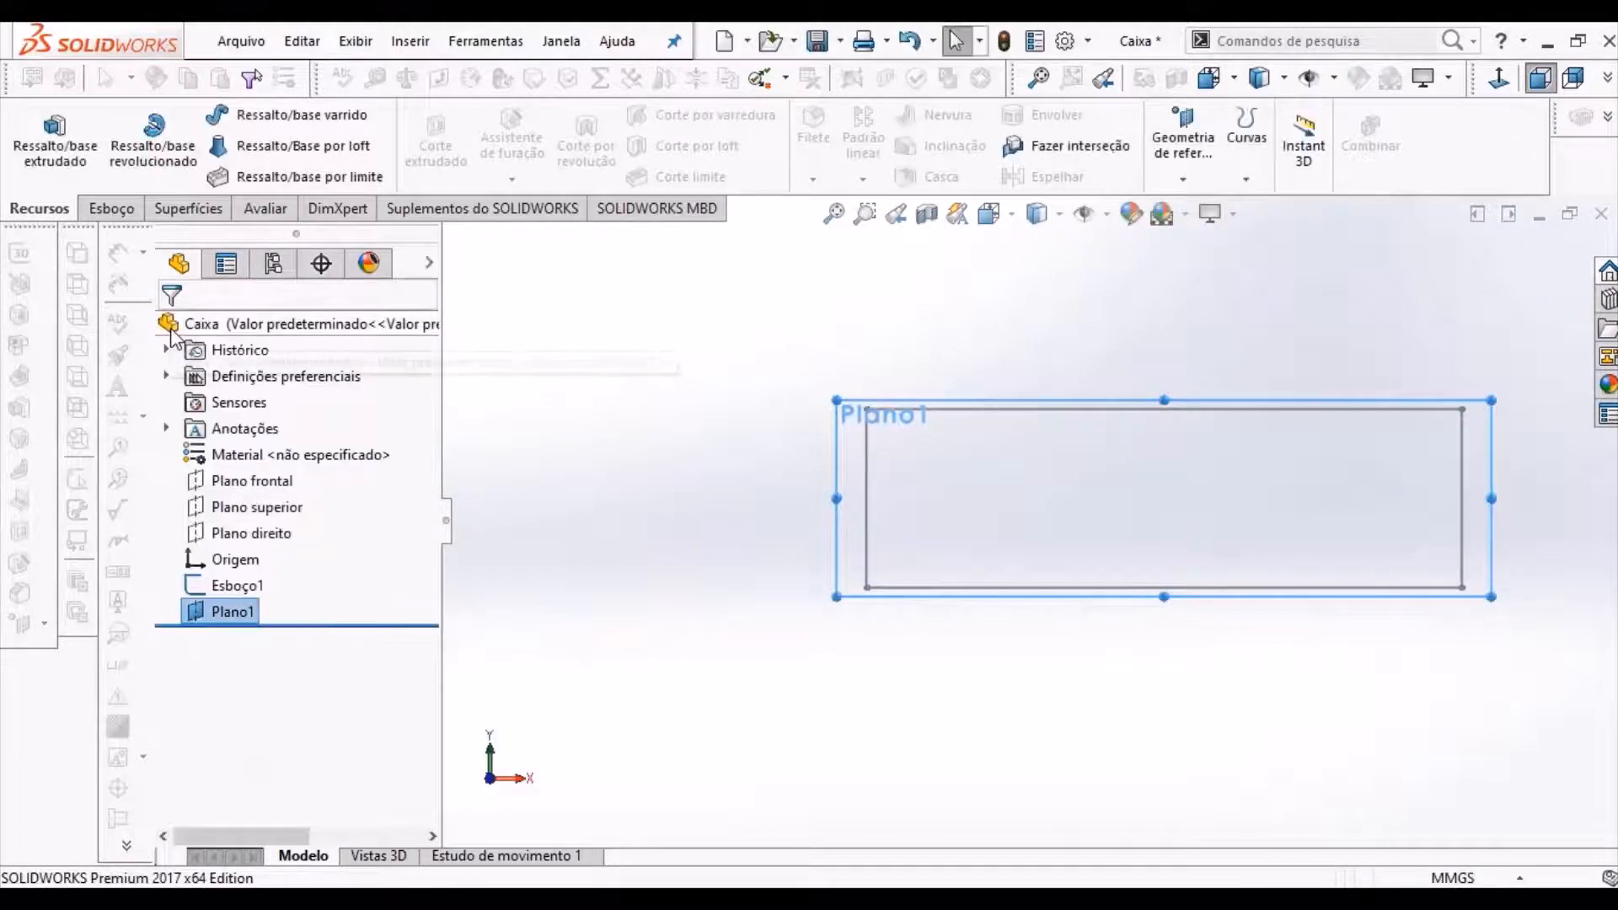
- Examine the spacing between the new plane and the Esboço1 rectangle from the side and at an angle
key(ctrl+4)
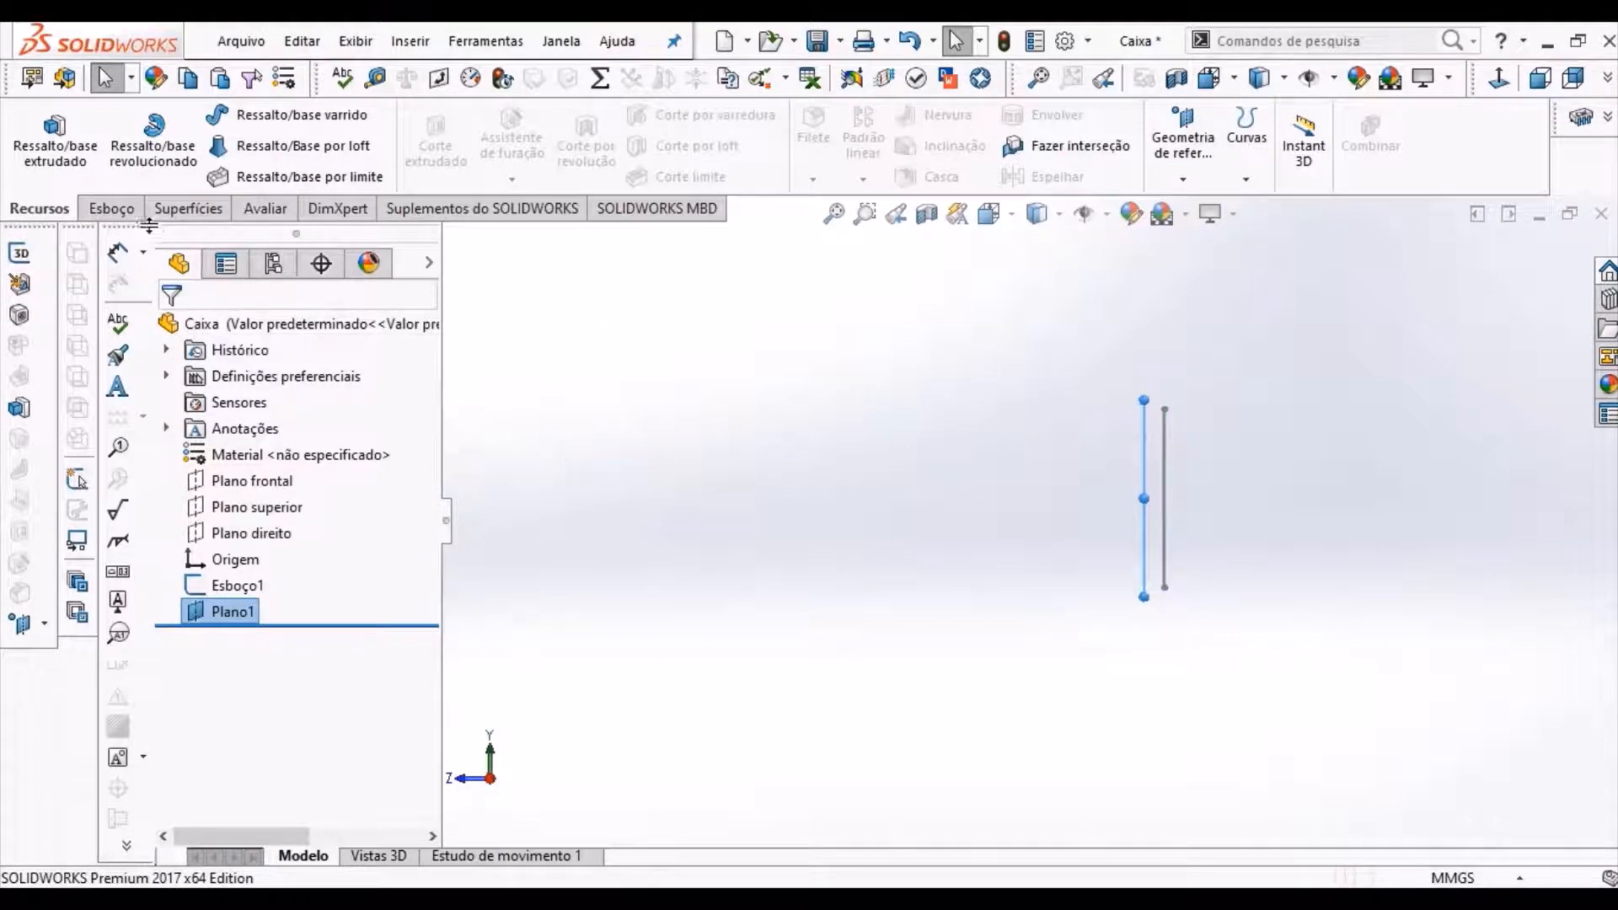
click(125, 209)
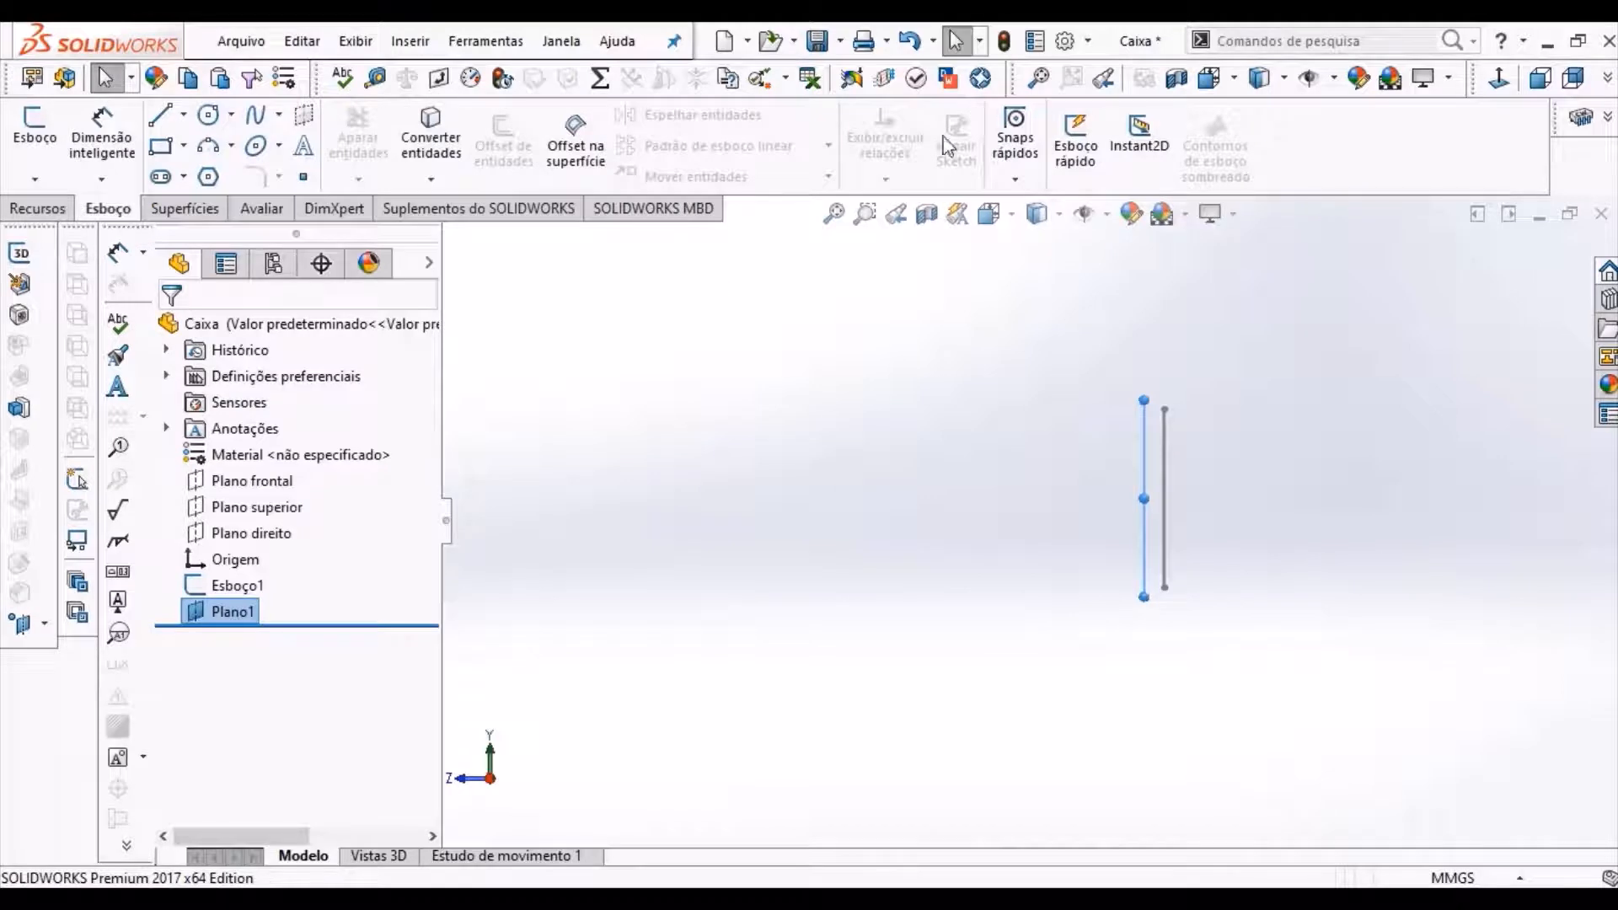
click(833, 213)
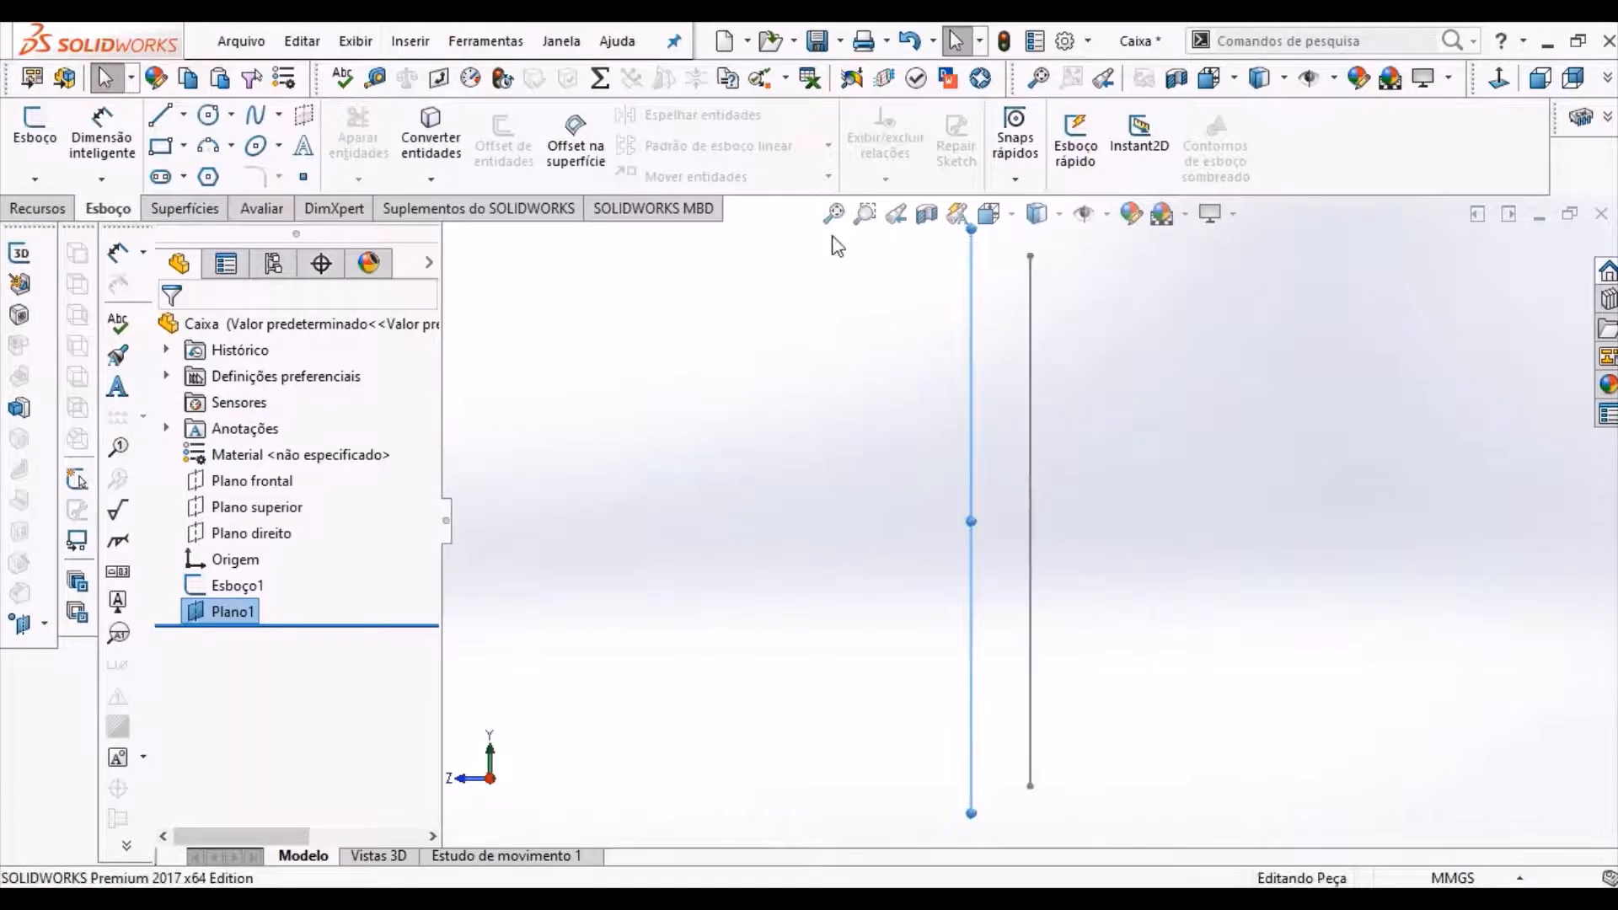
key(Right)
key(Right)
key(Right)
key(Right)
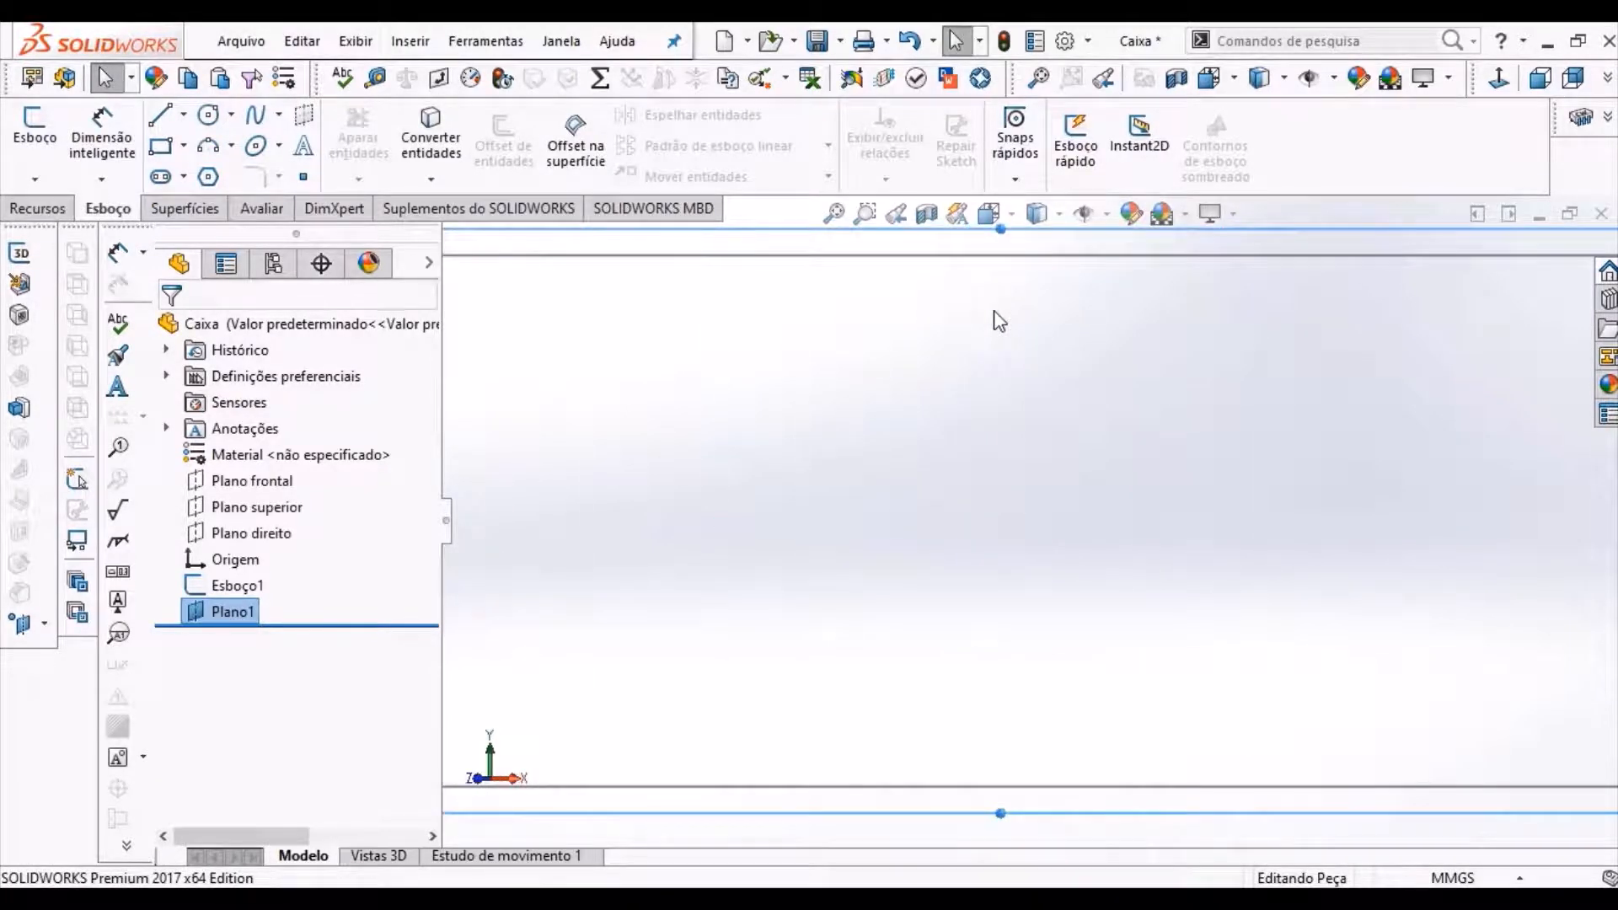
scroll(946, 648, up, 5)
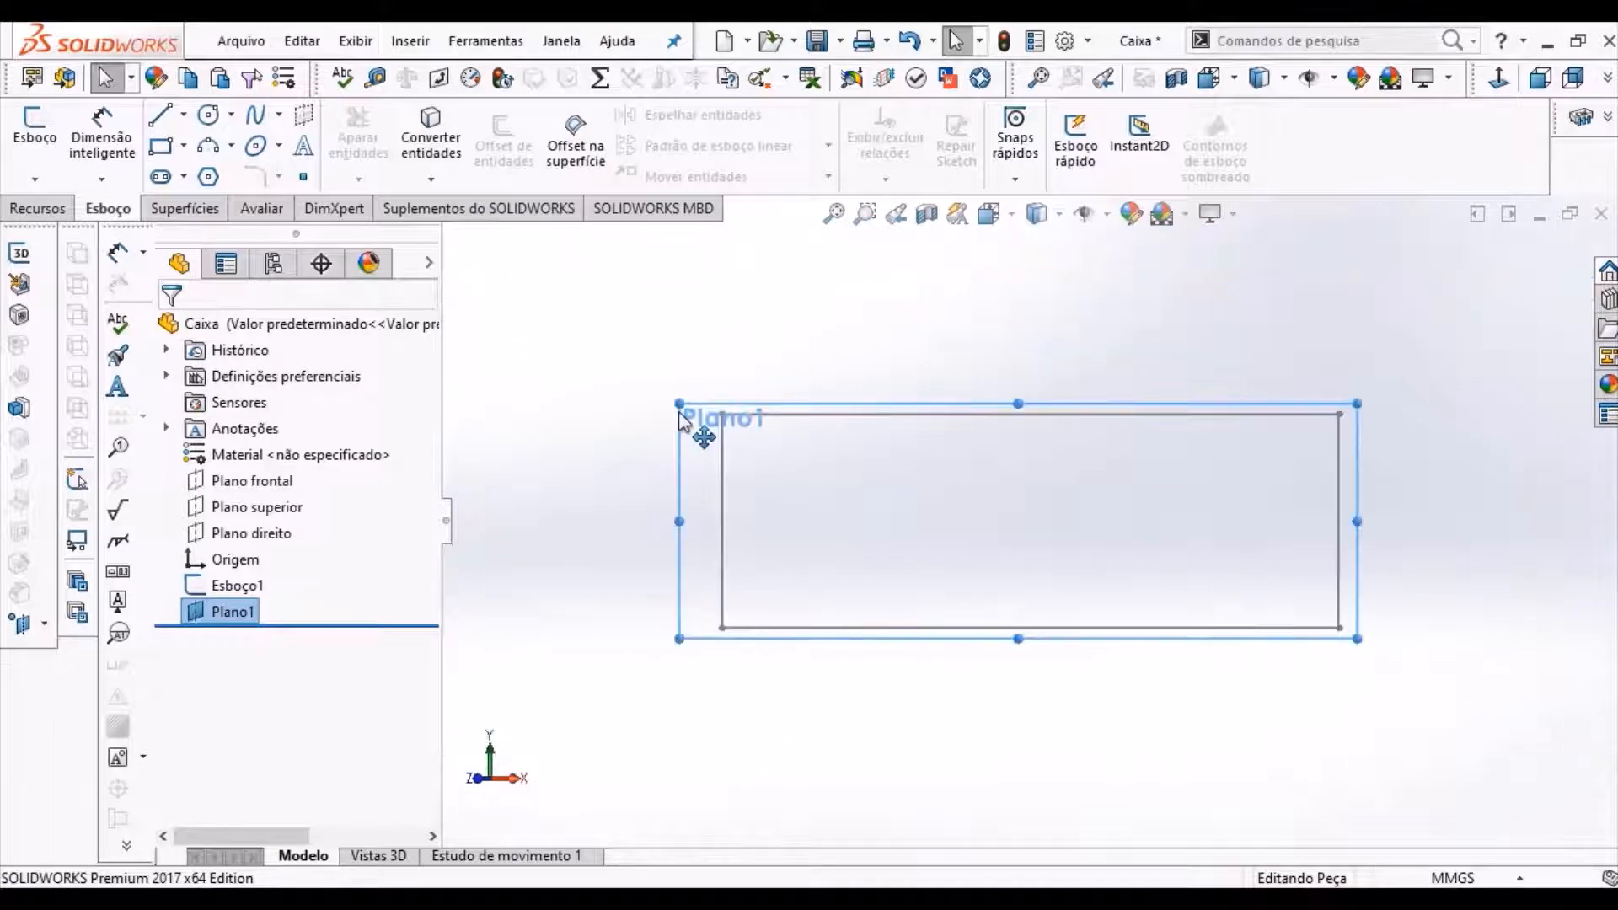
- Start a sketch on Plano1 and convert the four lines of the Esboço1 rectangle into it
click(35, 126)
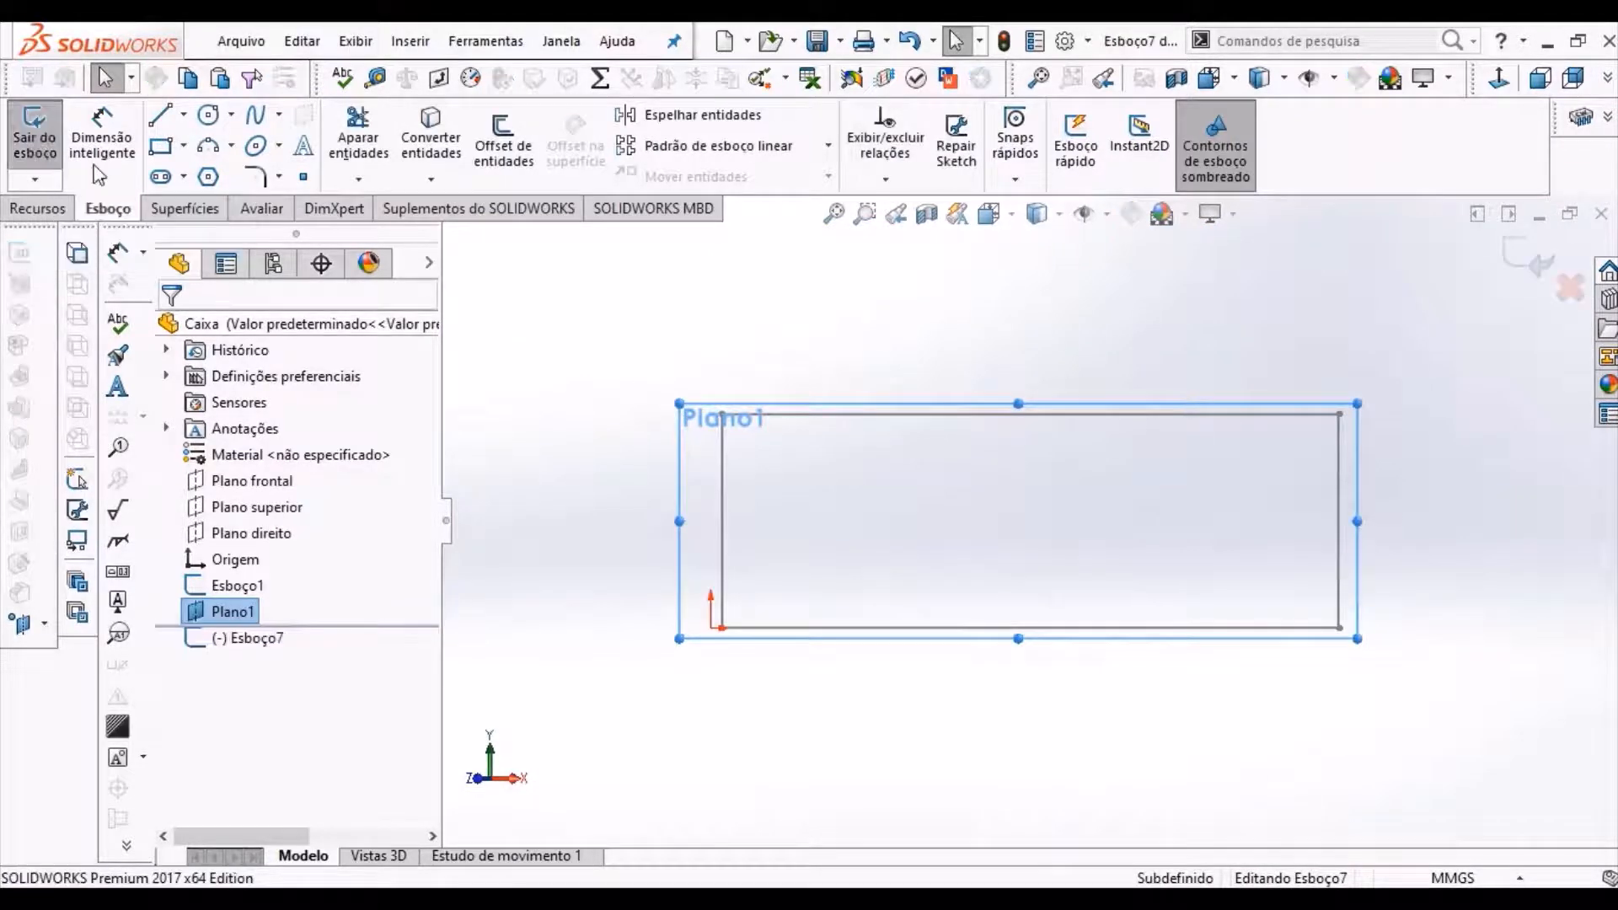
click(442, 150)
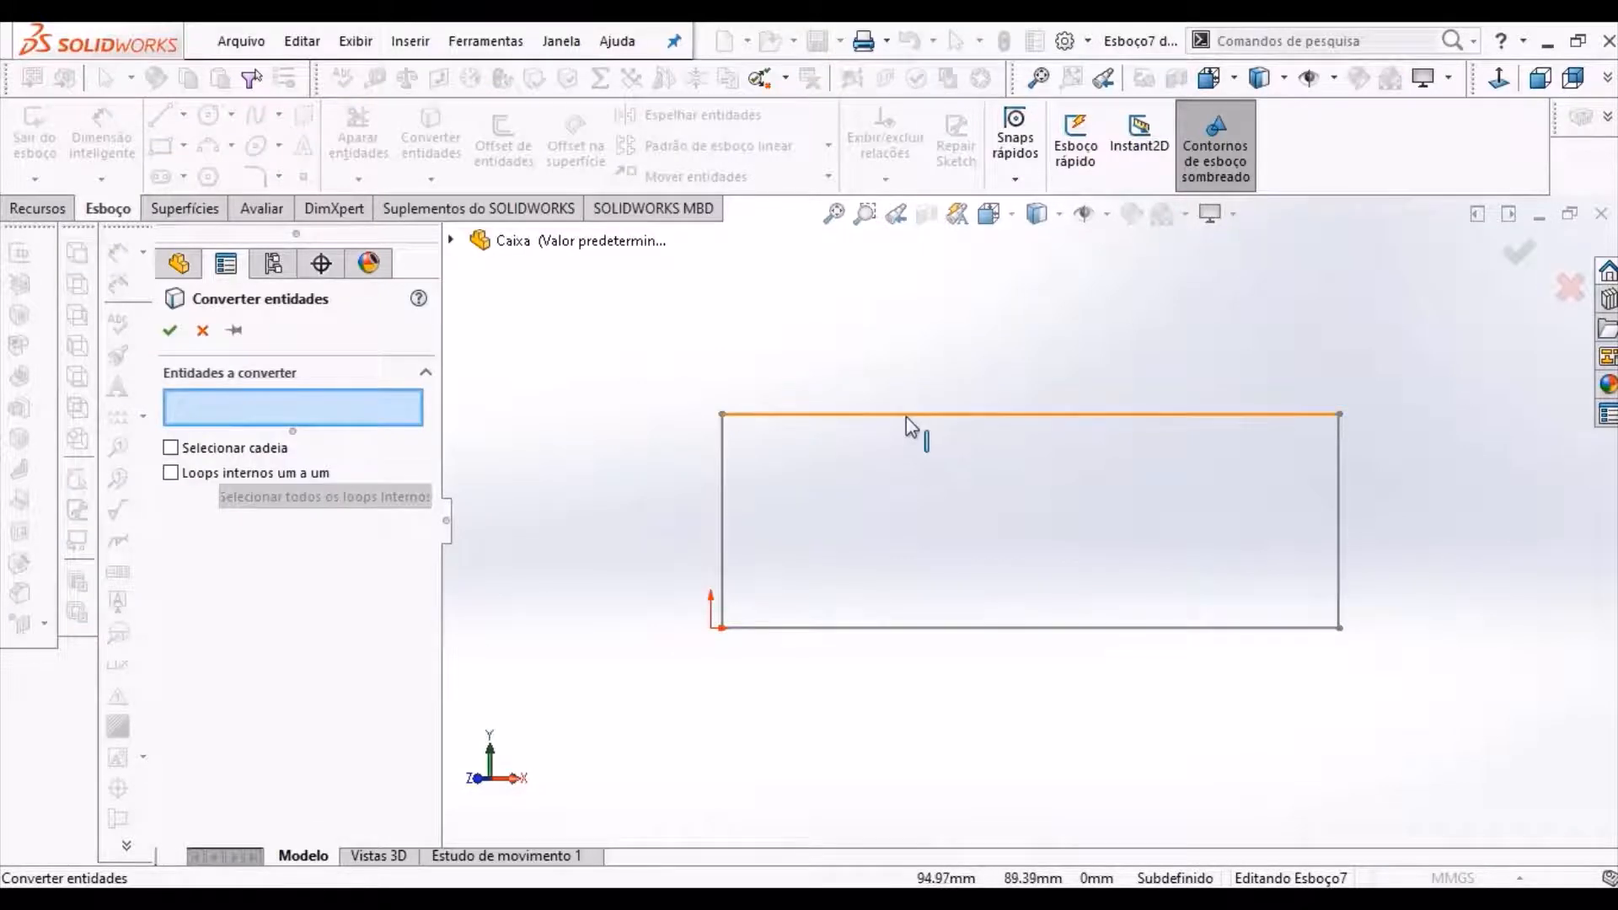
click(907, 417)
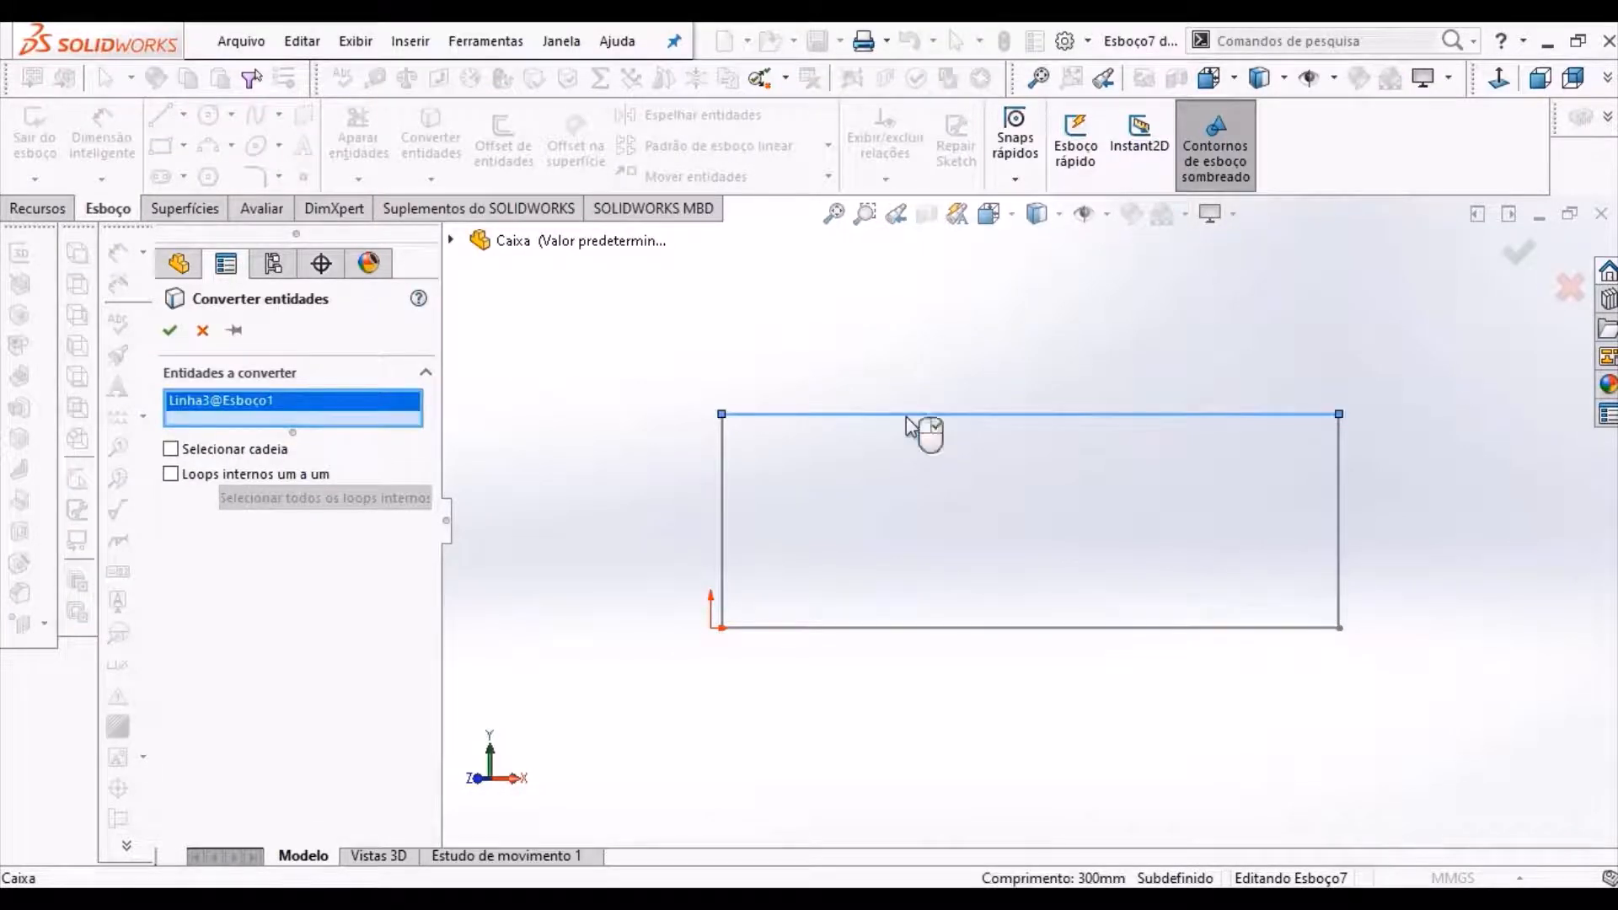
click(725, 494)
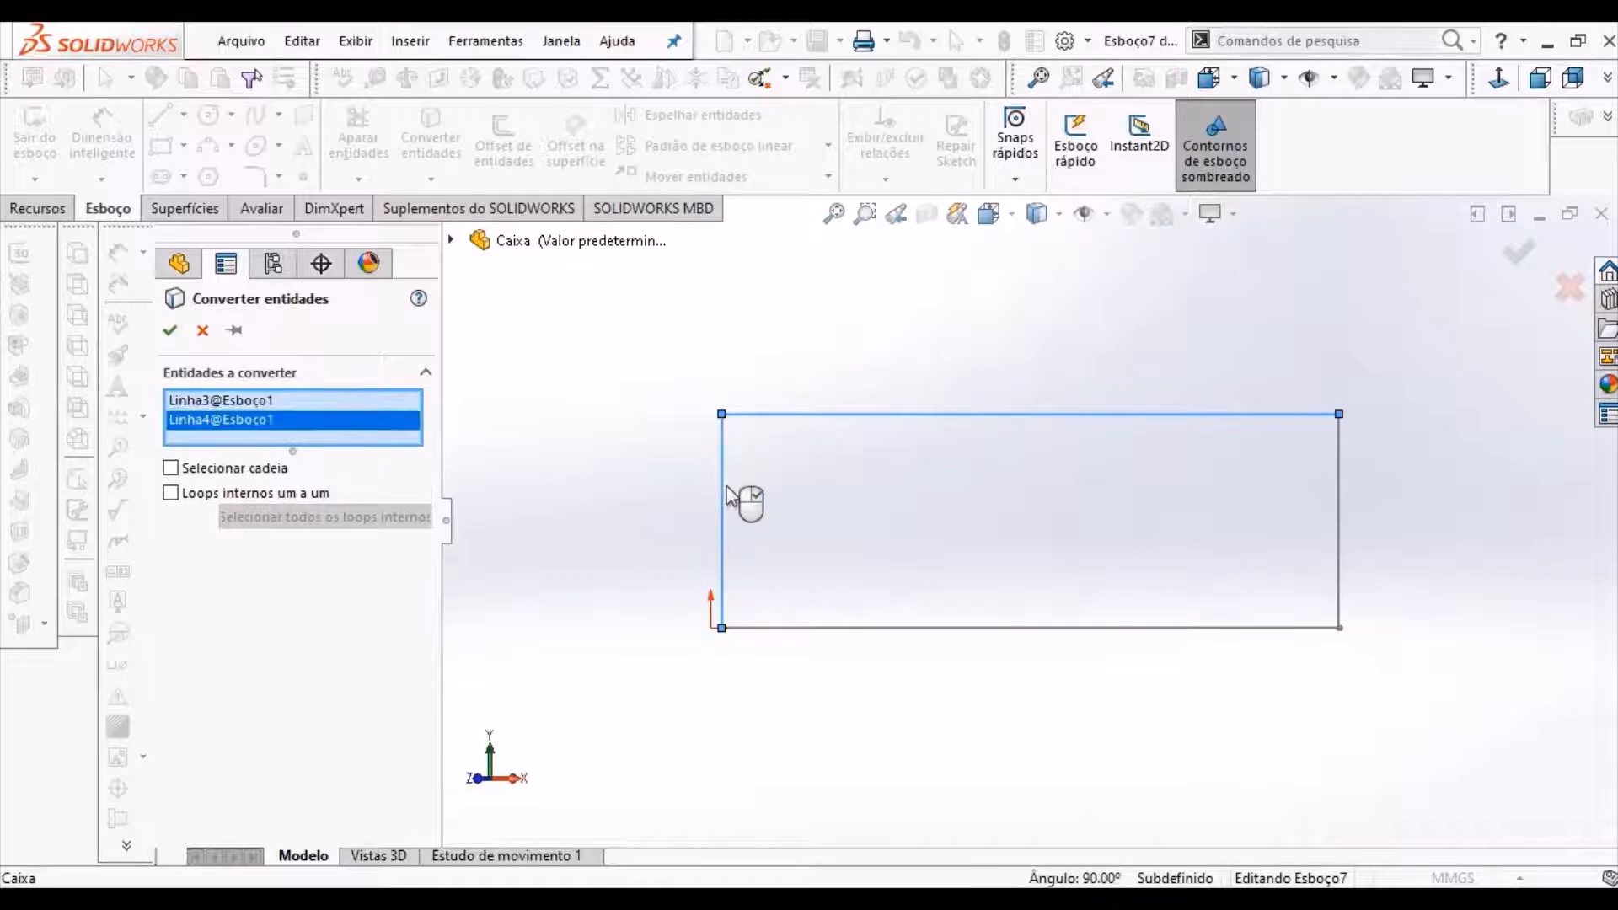
click(1085, 631)
click(1341, 527)
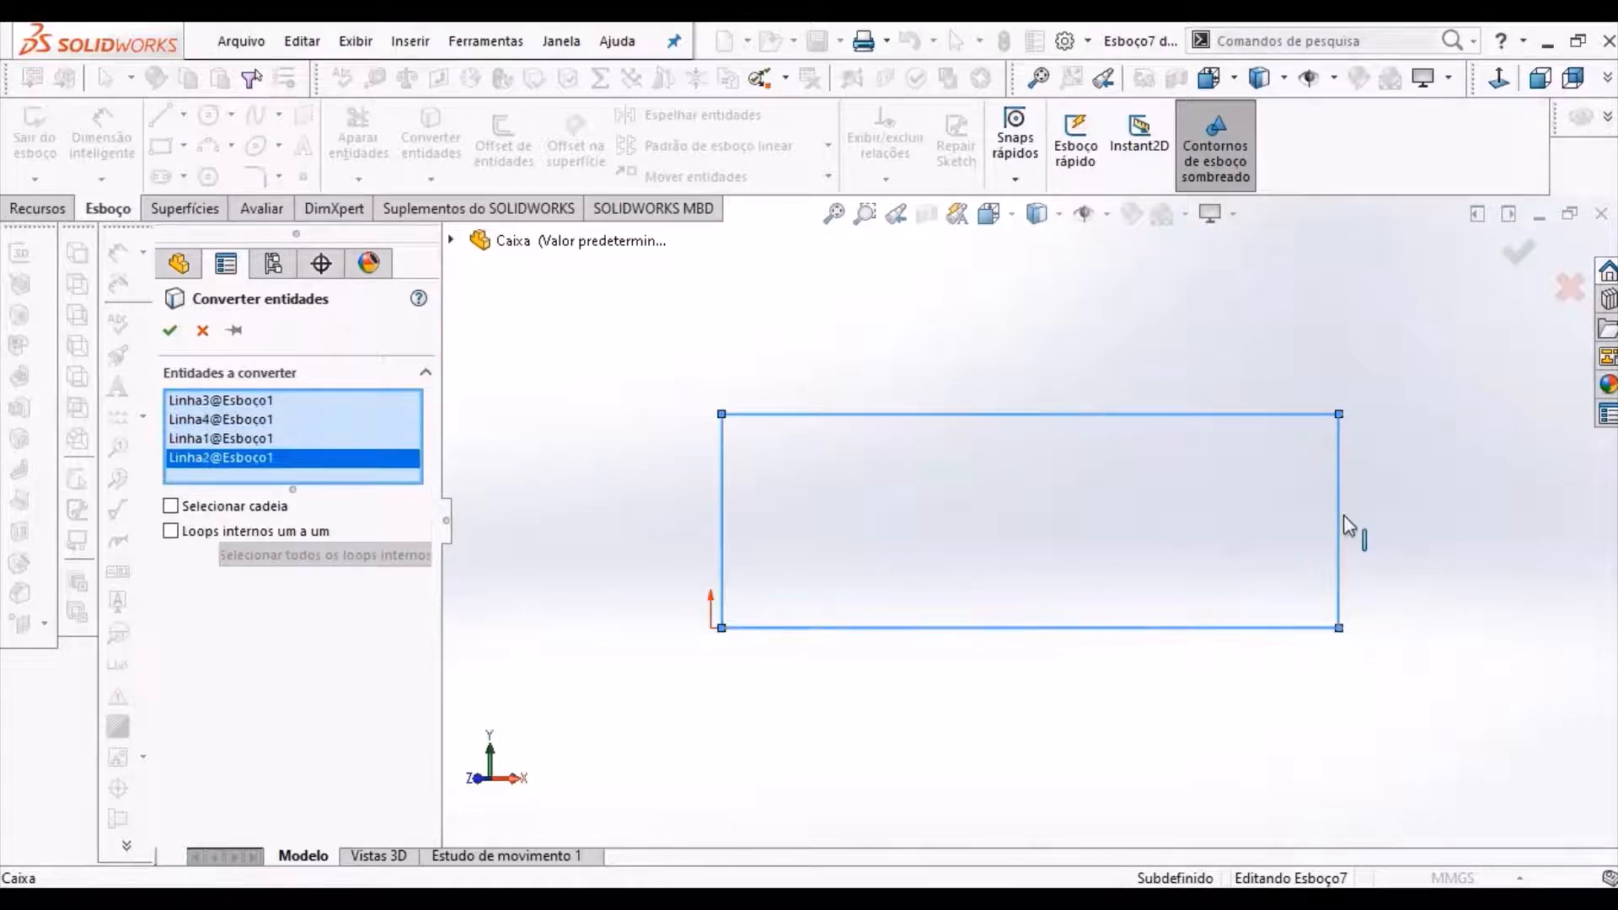
click(176, 338)
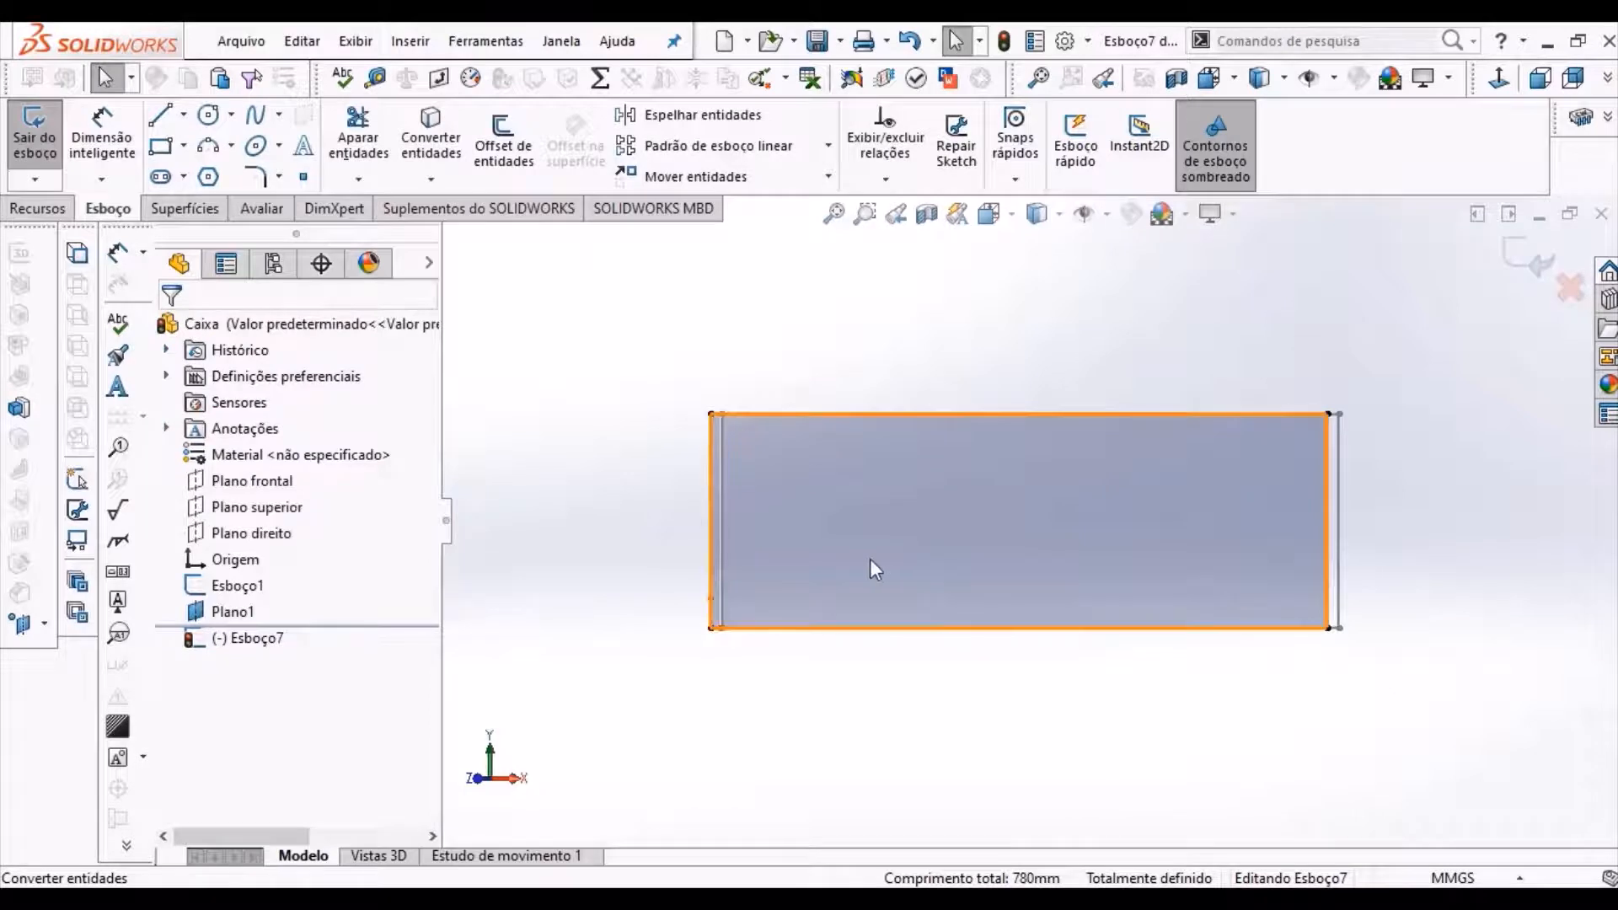
- Check the converted rectangle on Plano1 against the original and exit the sketch
key(Right)
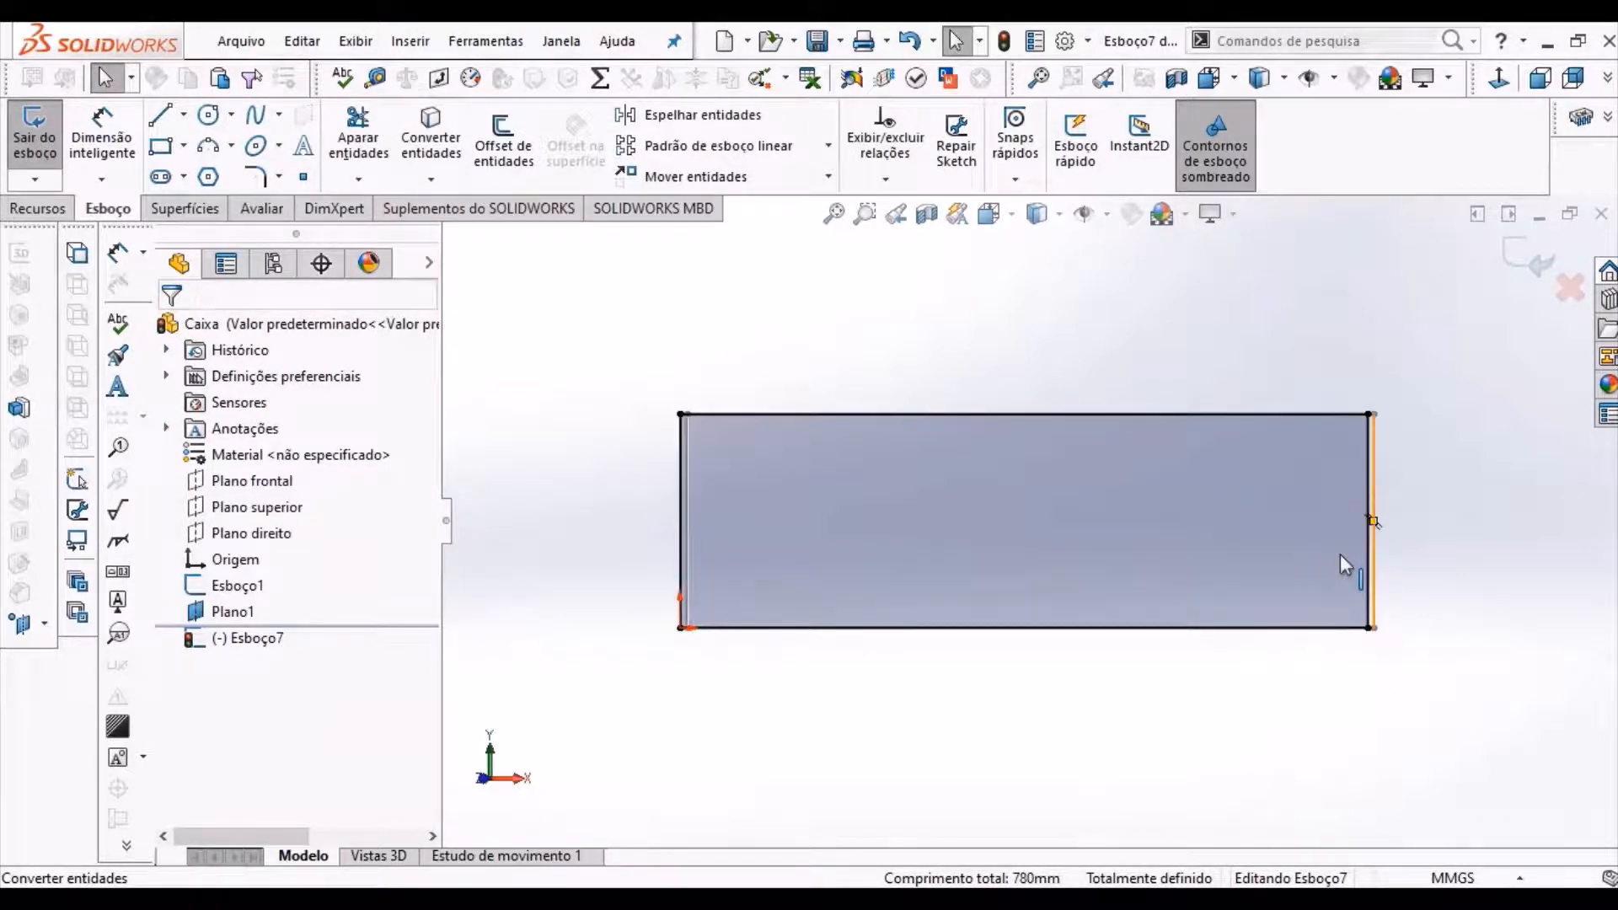
key(Left)
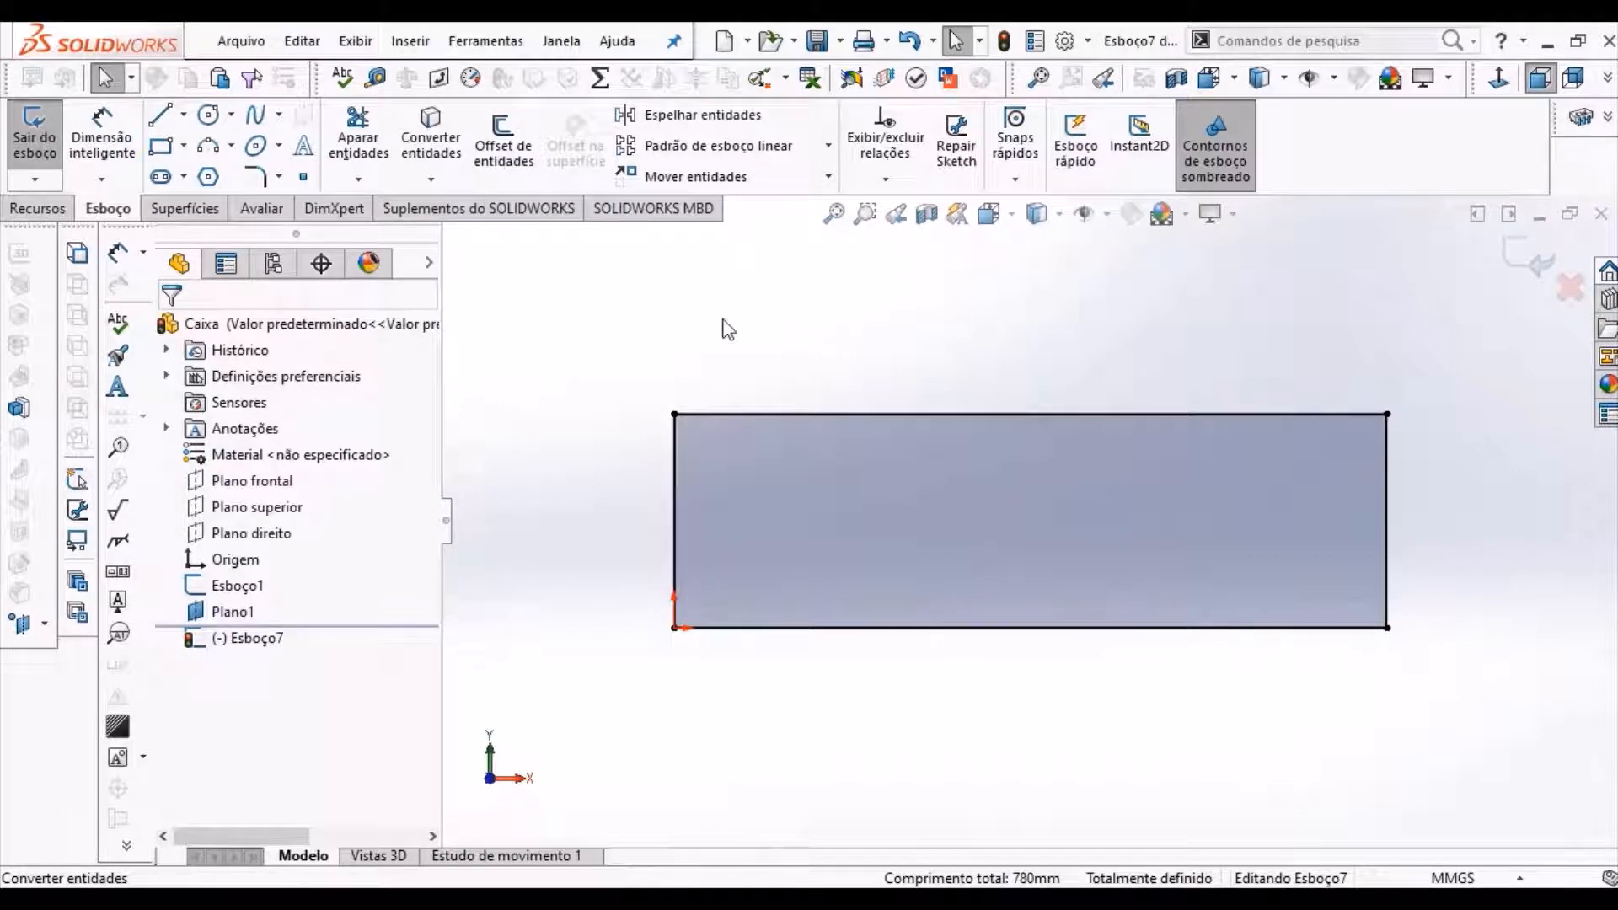
key(z)
key(z)
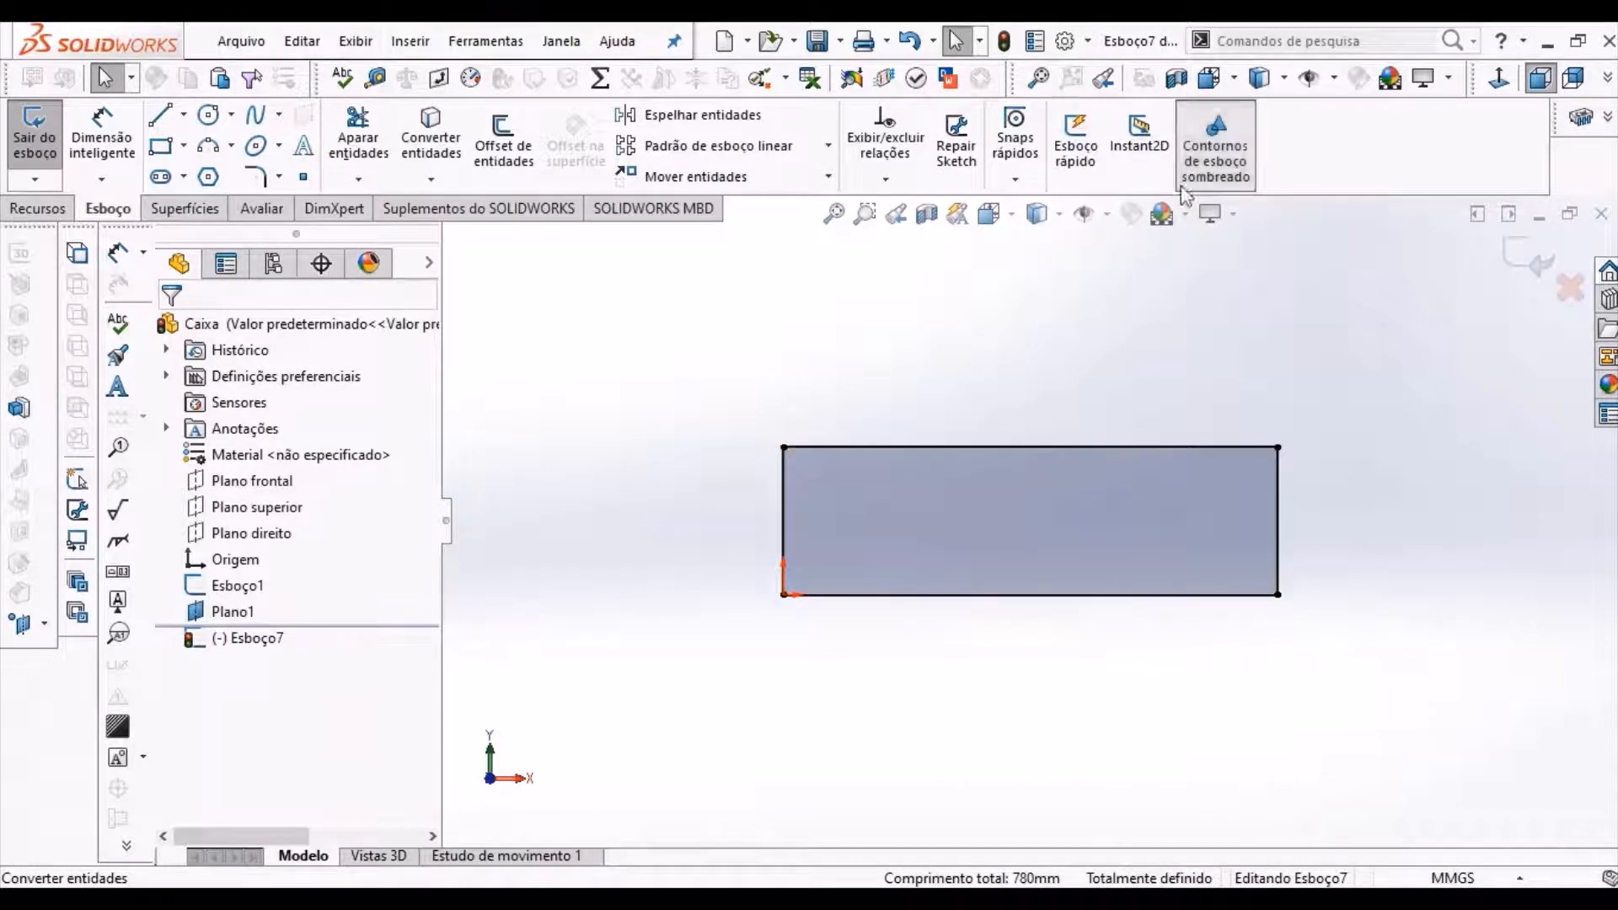
scroll(1116, 419, down, 1)
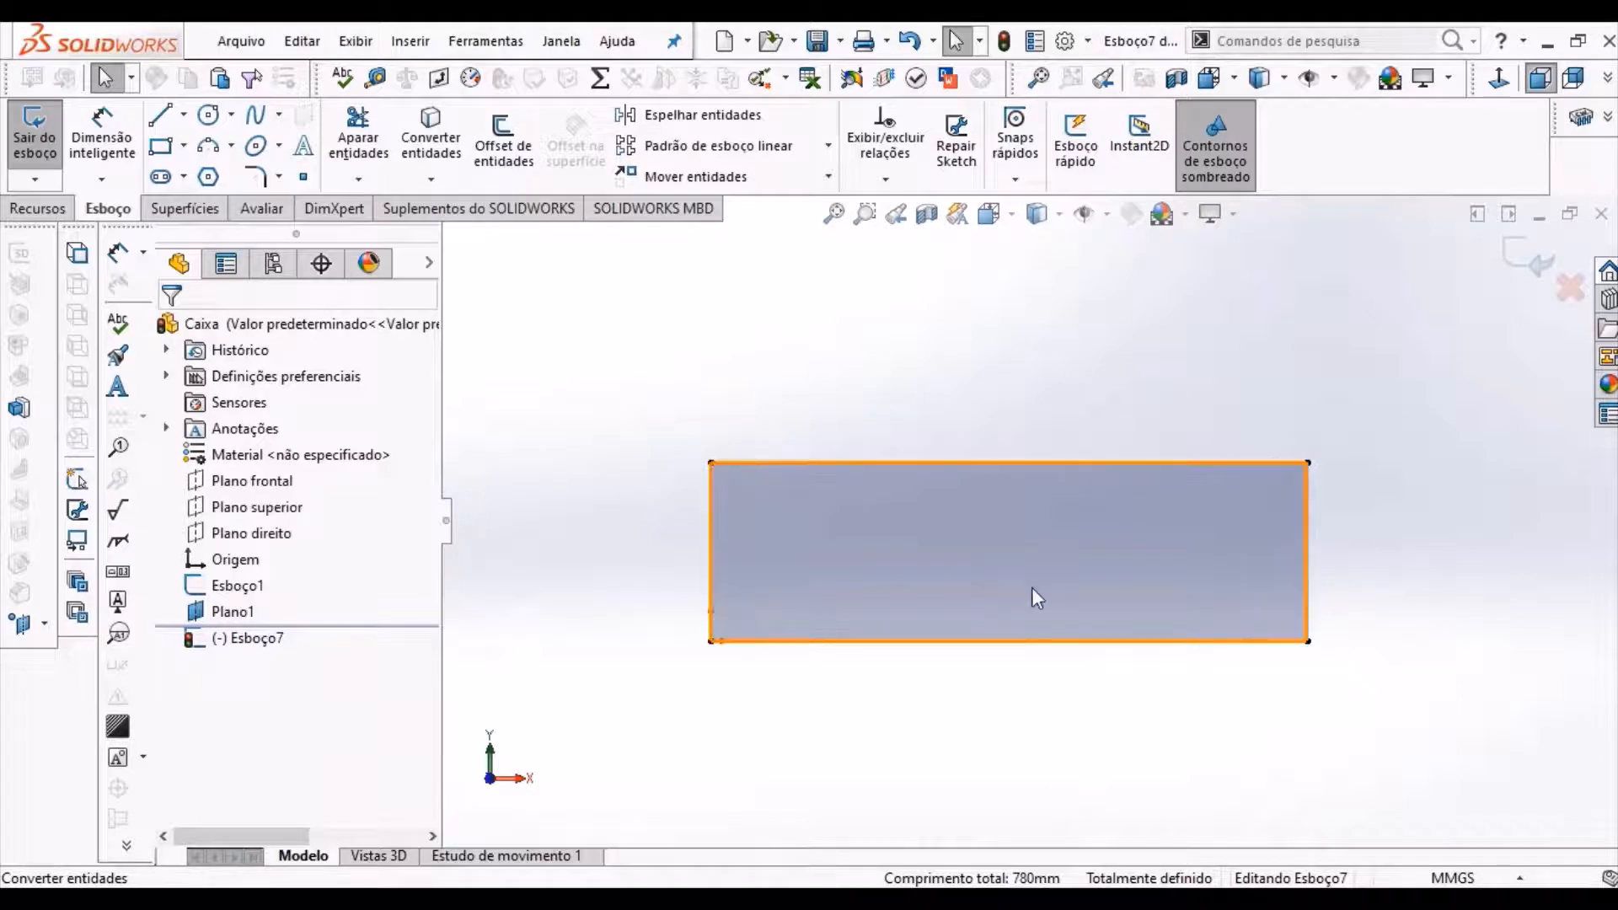
key(f)
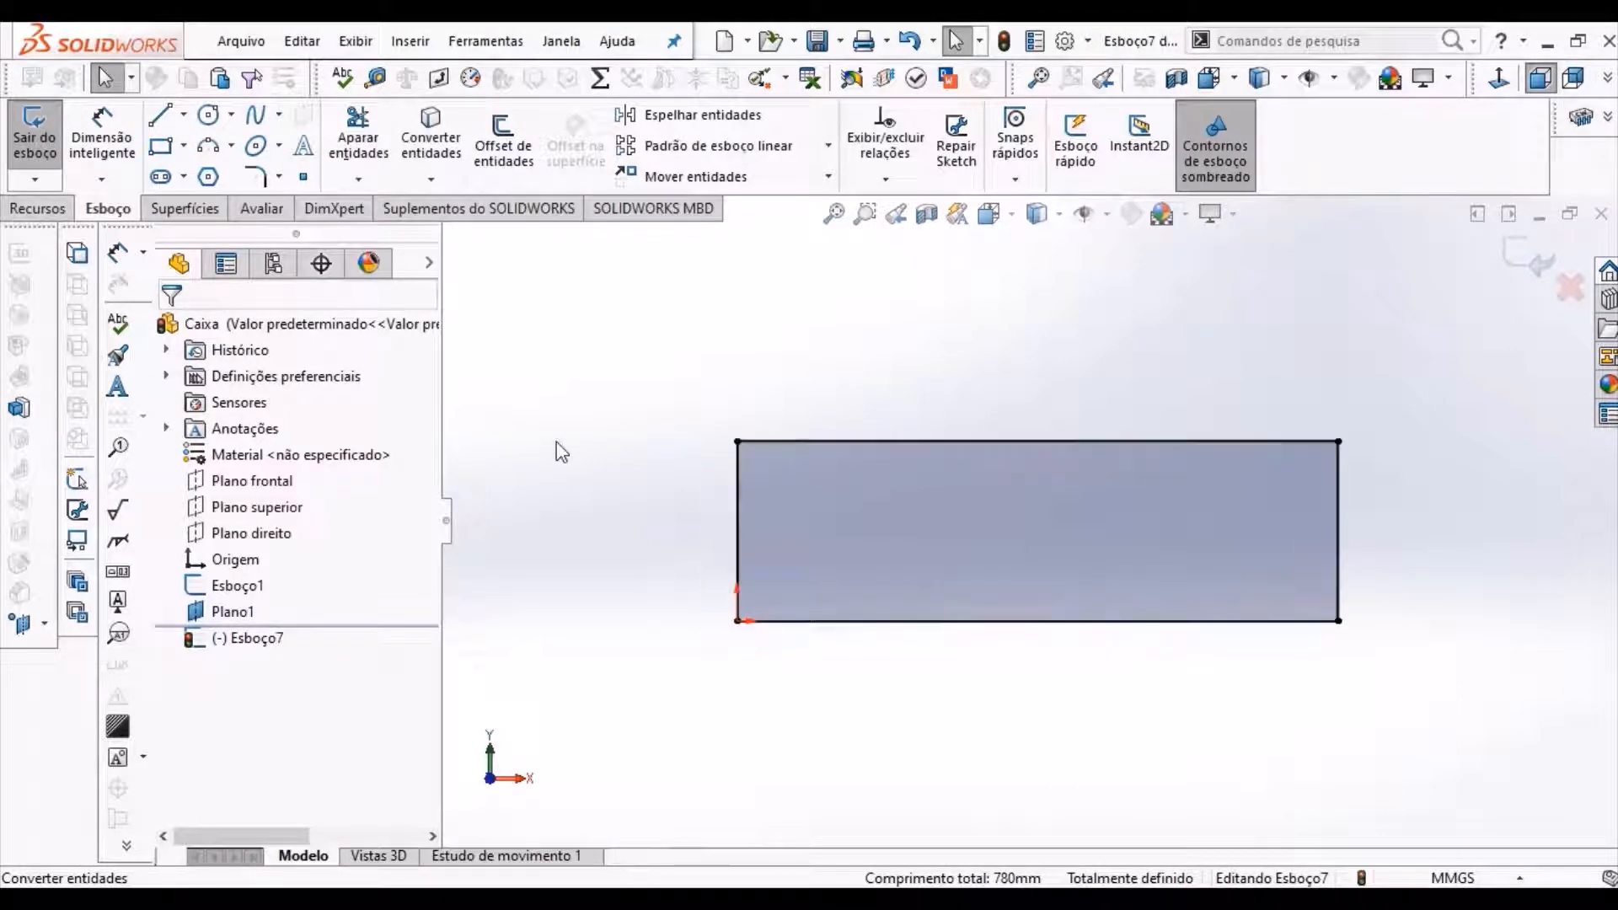
click(34, 139)
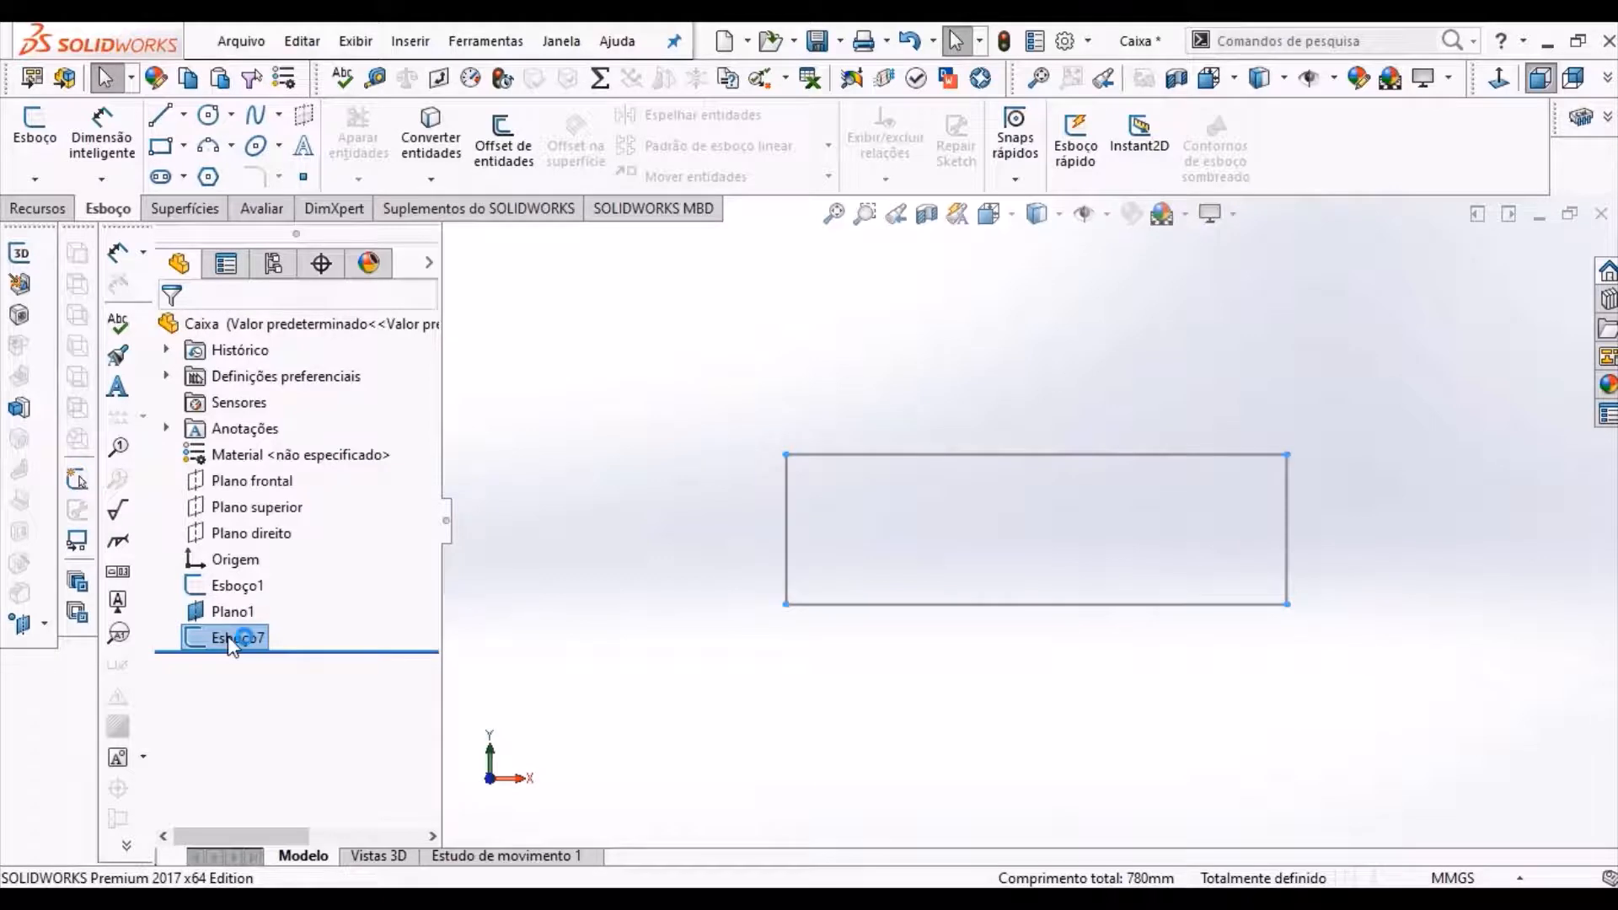
- Delete the reference plane Plano1 and the converted sketch Esboço7 from the part
drag(232, 641, 202, 634)
ctrl+click(232, 612)
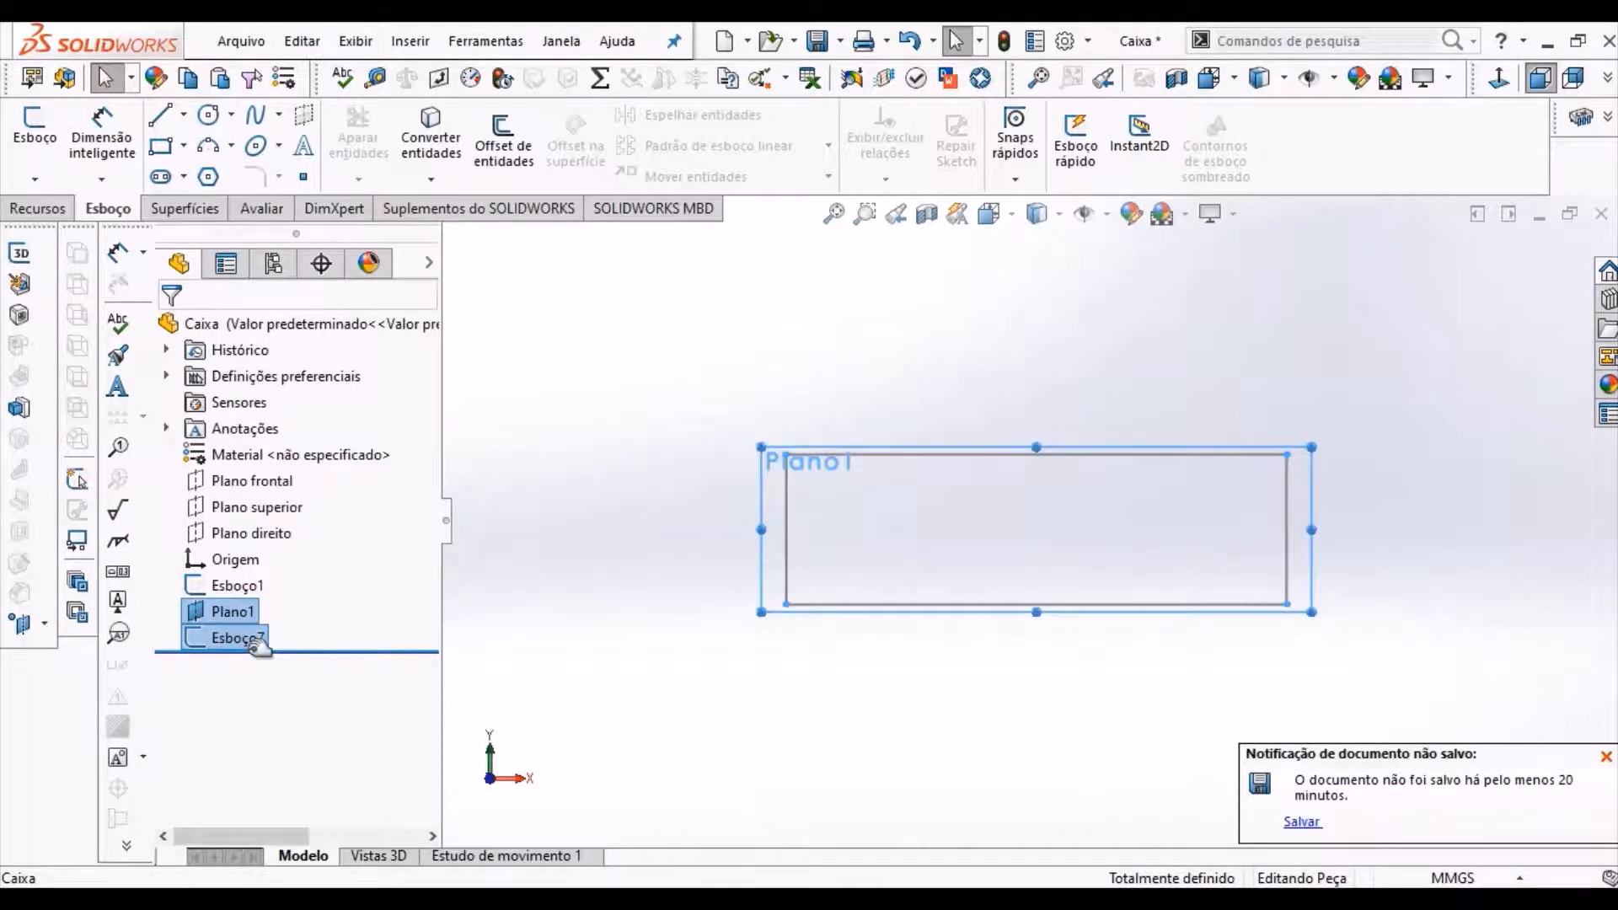
ctrl+click(255, 642)
key(Delete)
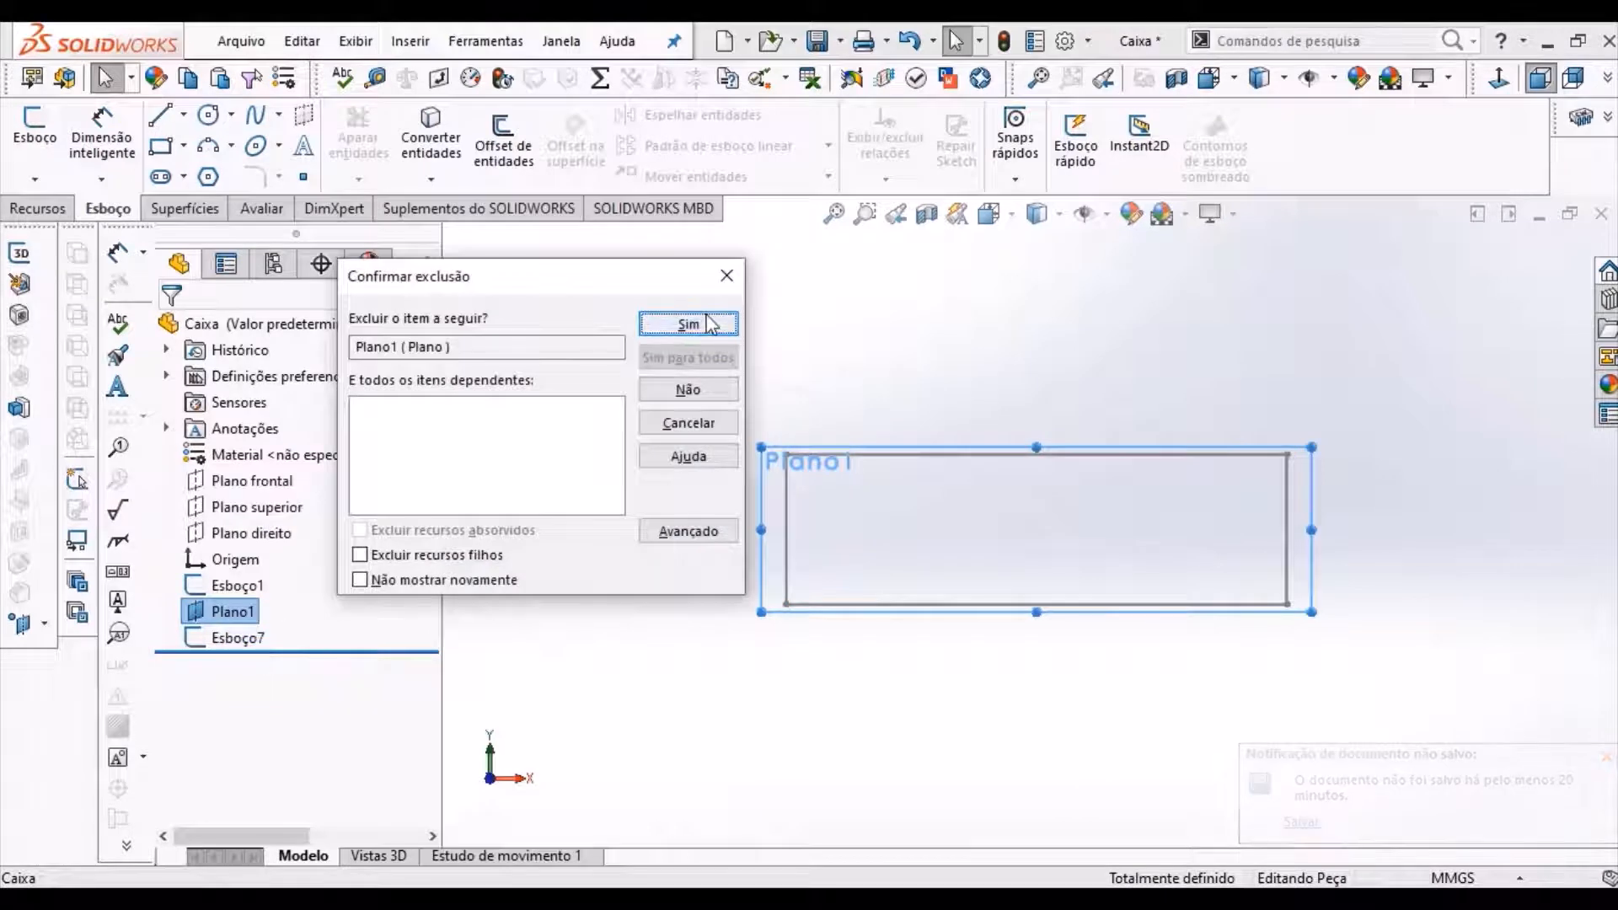
click(689, 324)
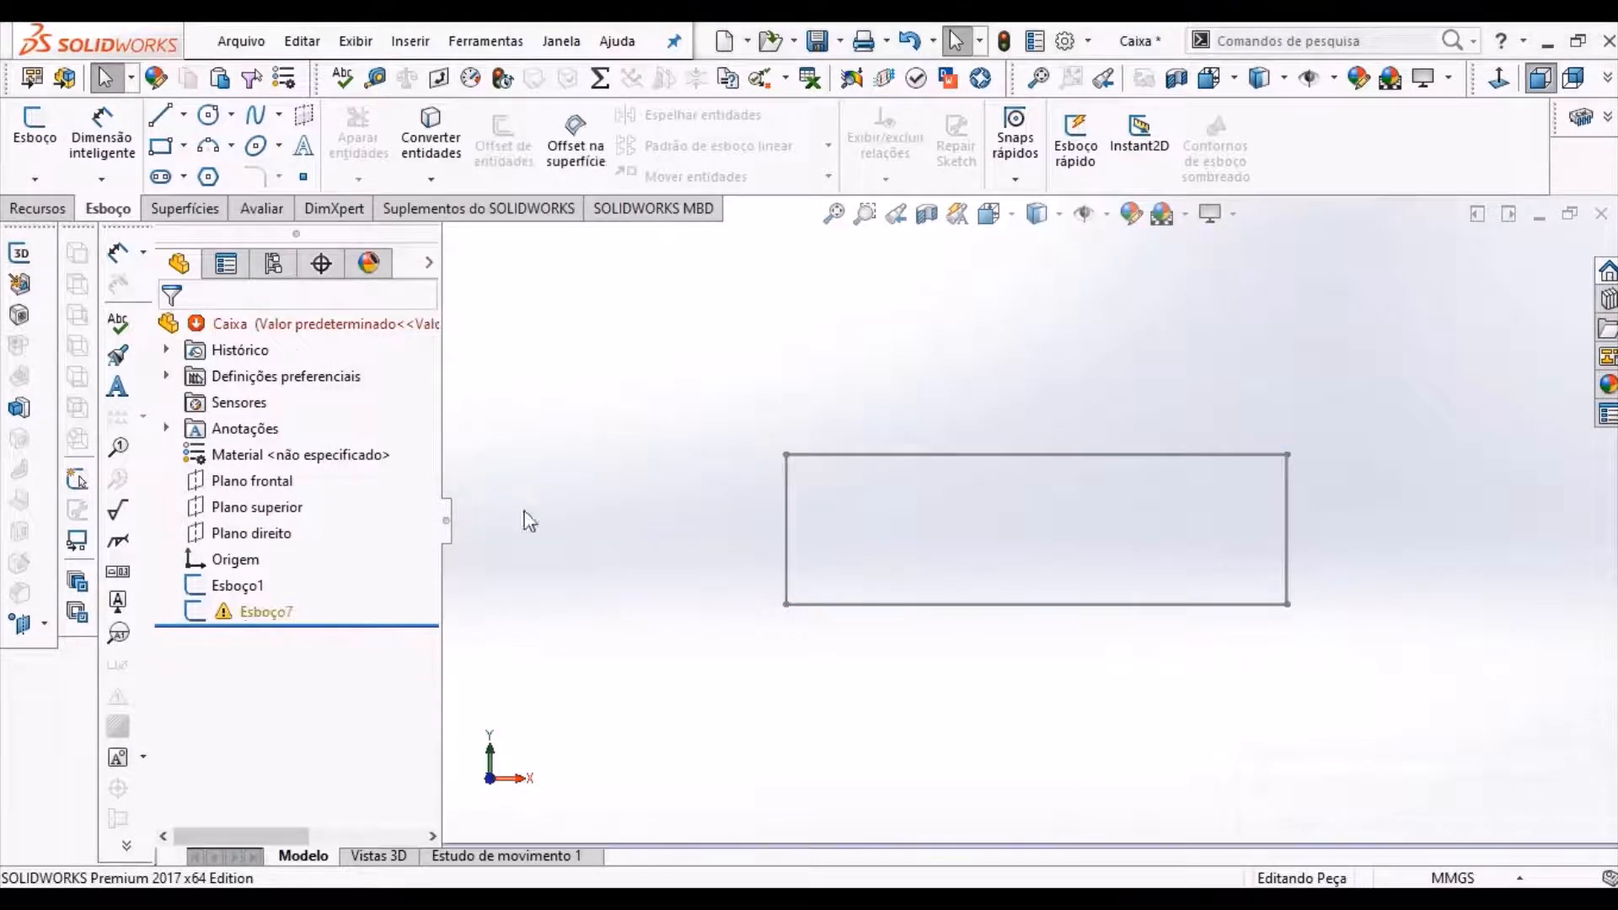
click(265, 609)
key(Delete)
key(Return)
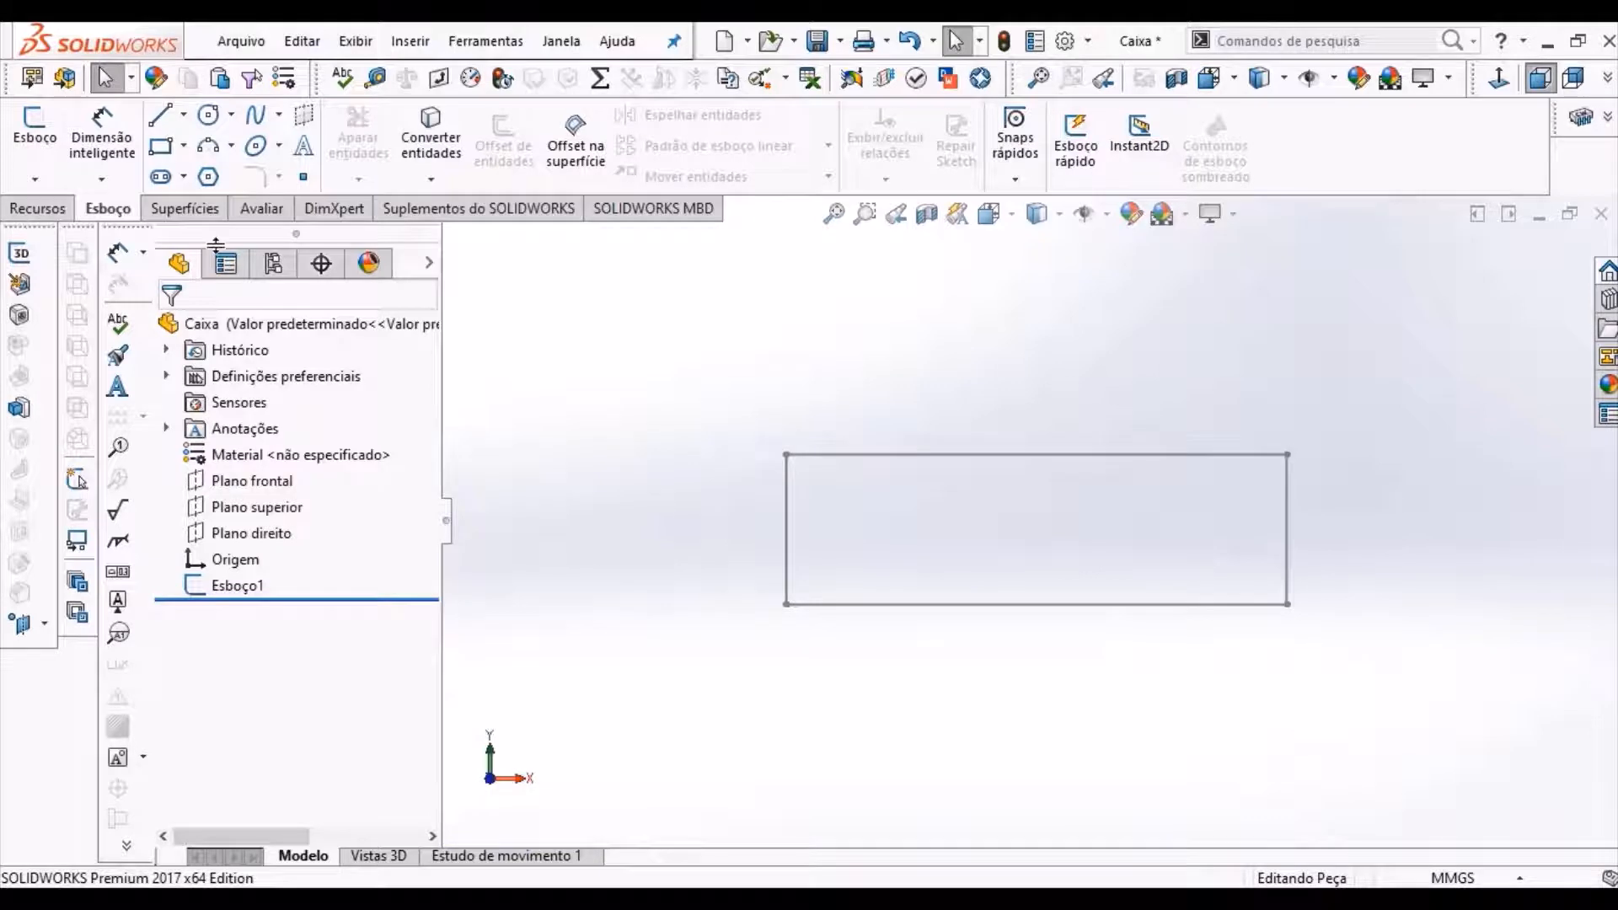
- Edit Esboço1 and try moving the rectangle's four lines point to point (De/Para) from its upper-left corner, without keeping relations
click(237, 584)
click(34, 139)
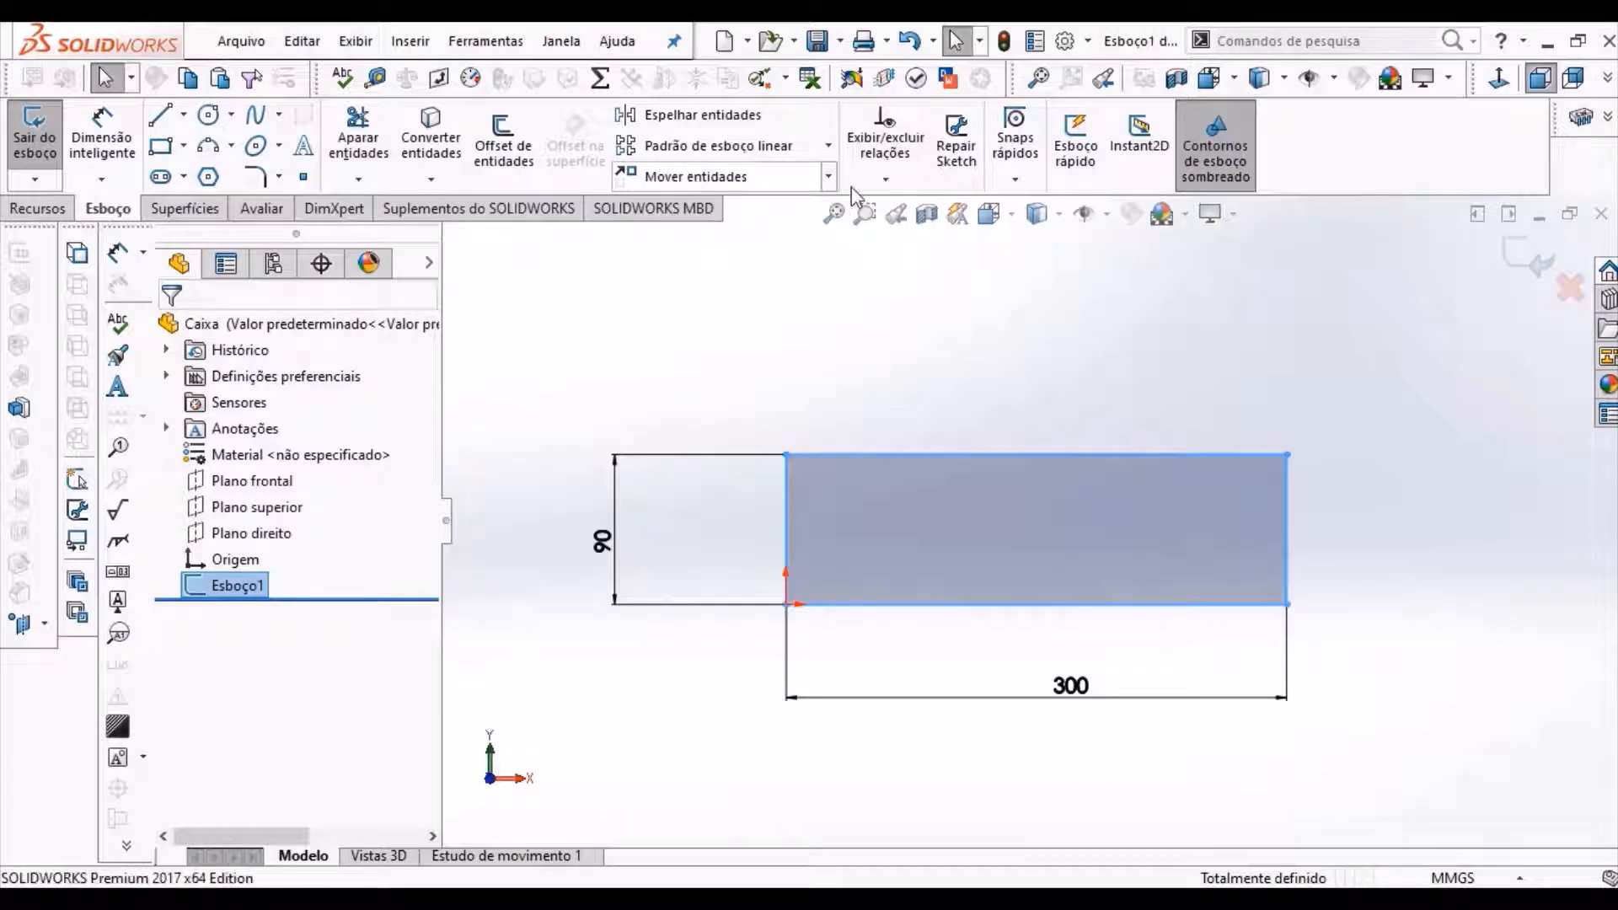
click(706, 178)
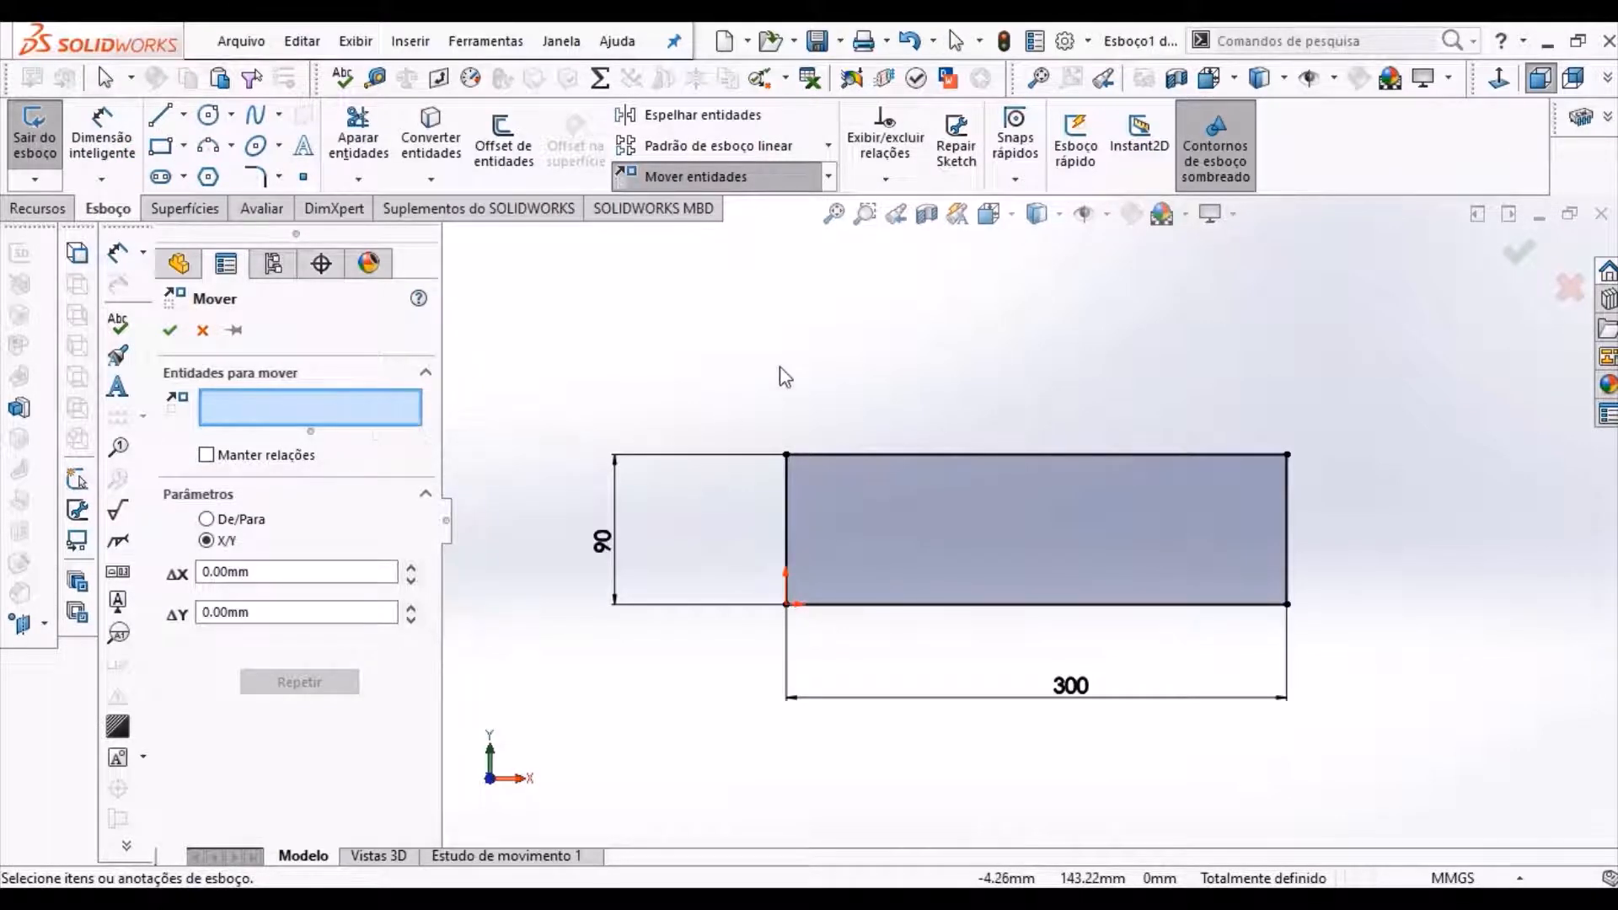
mouse_move(761, 377)
mouse_down()
mouse_move(722, 441)
mouse_move(686, 704)
mouse_move(1241, 671)
mouse_move(1364, 408)
mouse_move(1343, 394)
mouse_up()
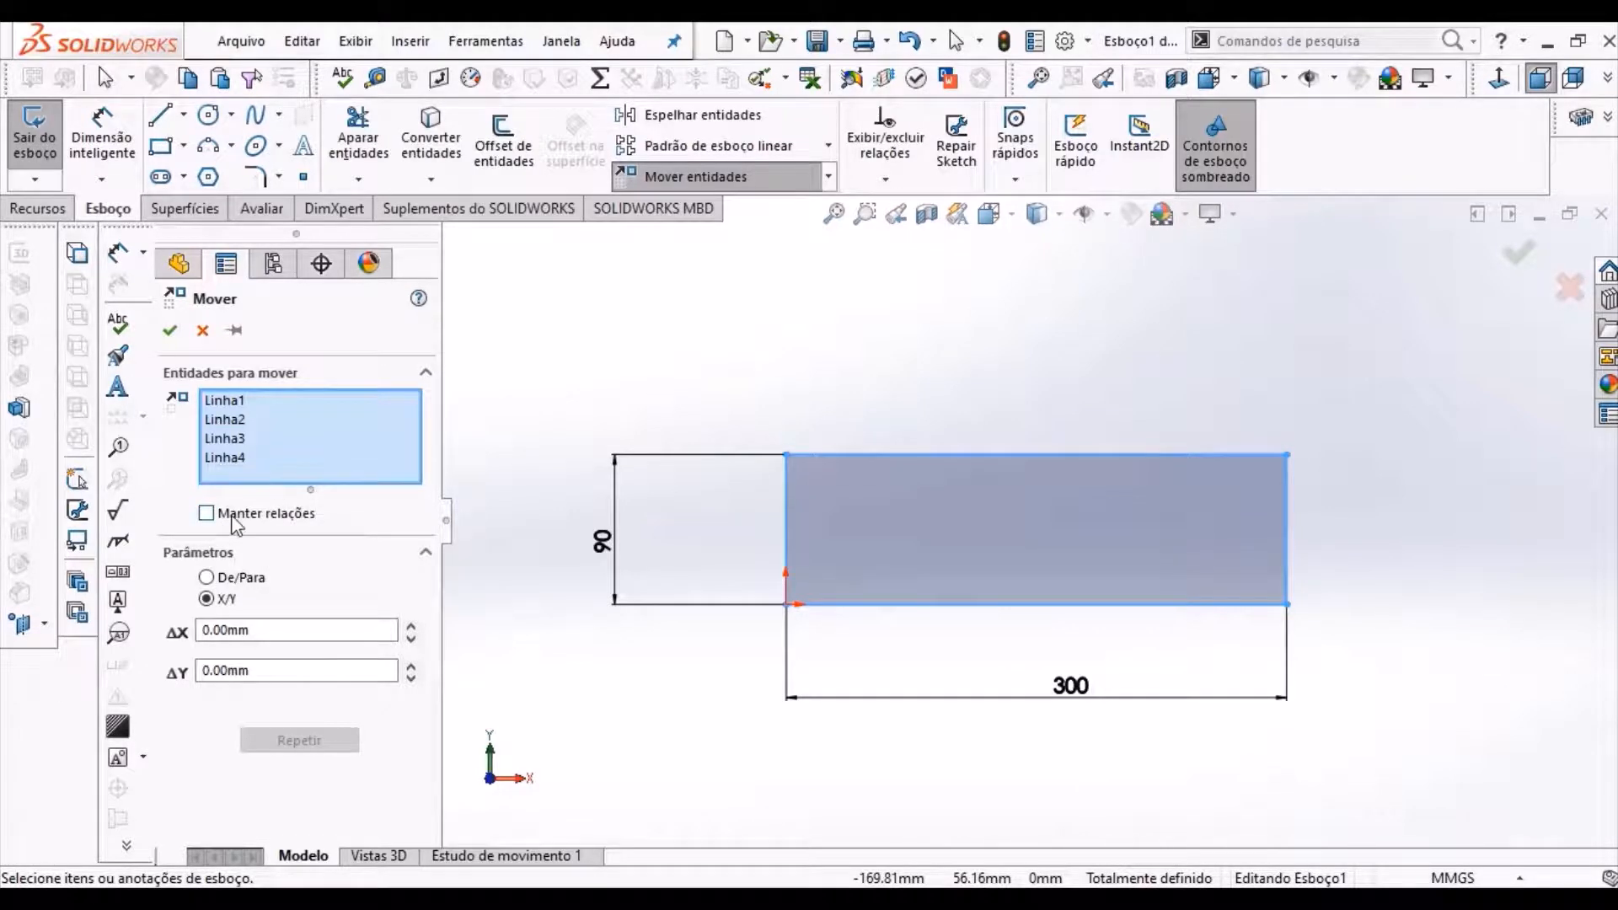
click(205, 513)
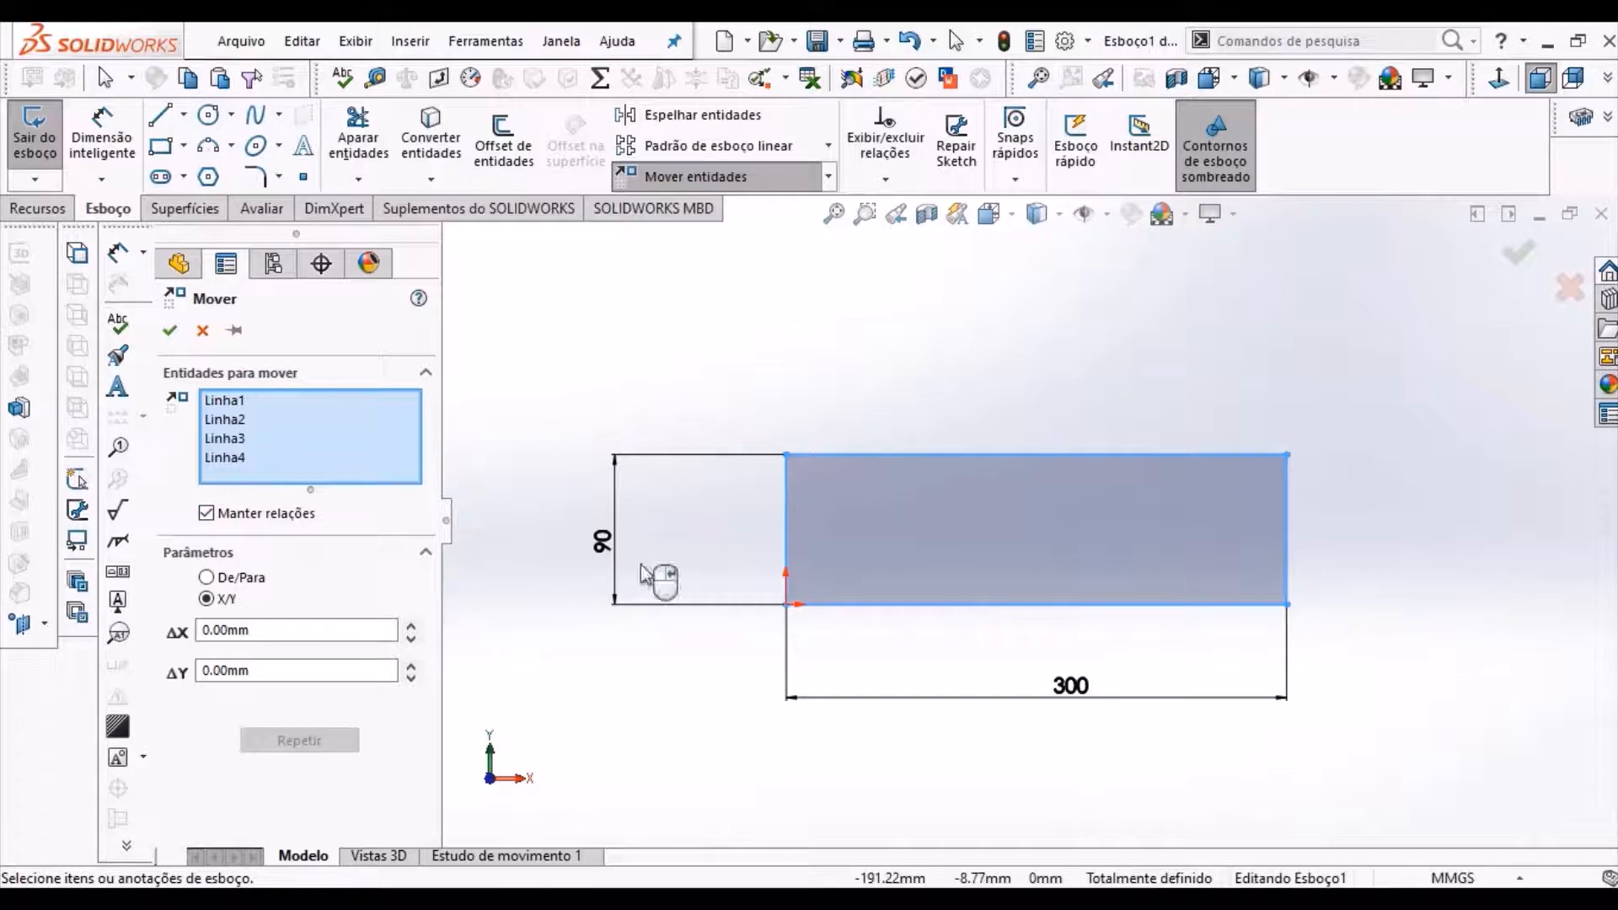
click(1034, 456)
click(911, 456)
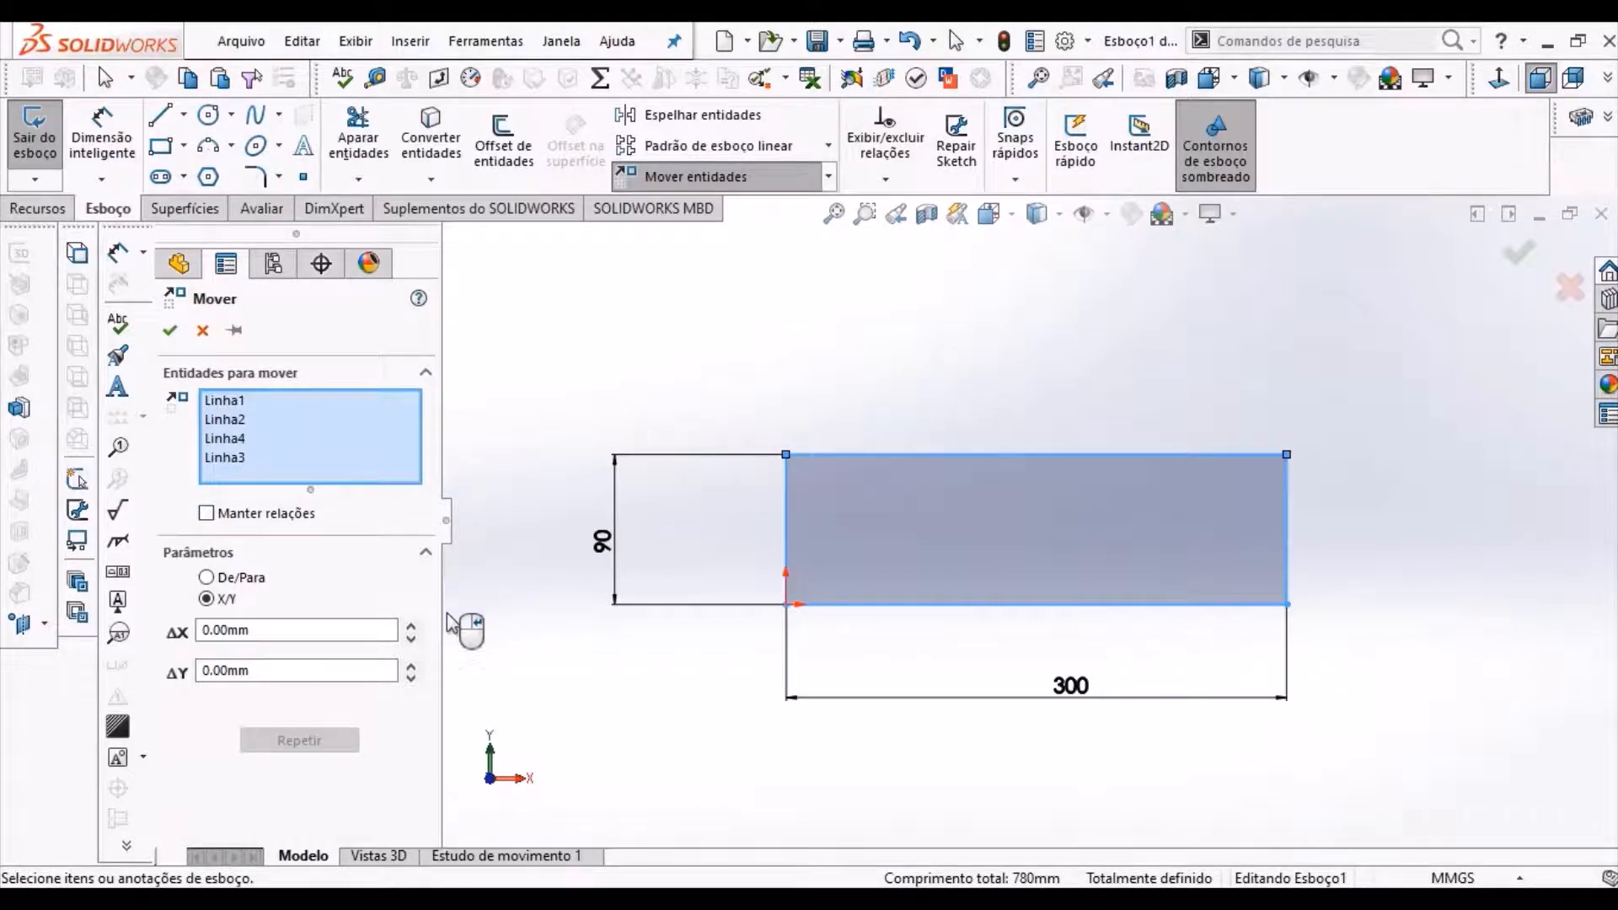
click(207, 578)
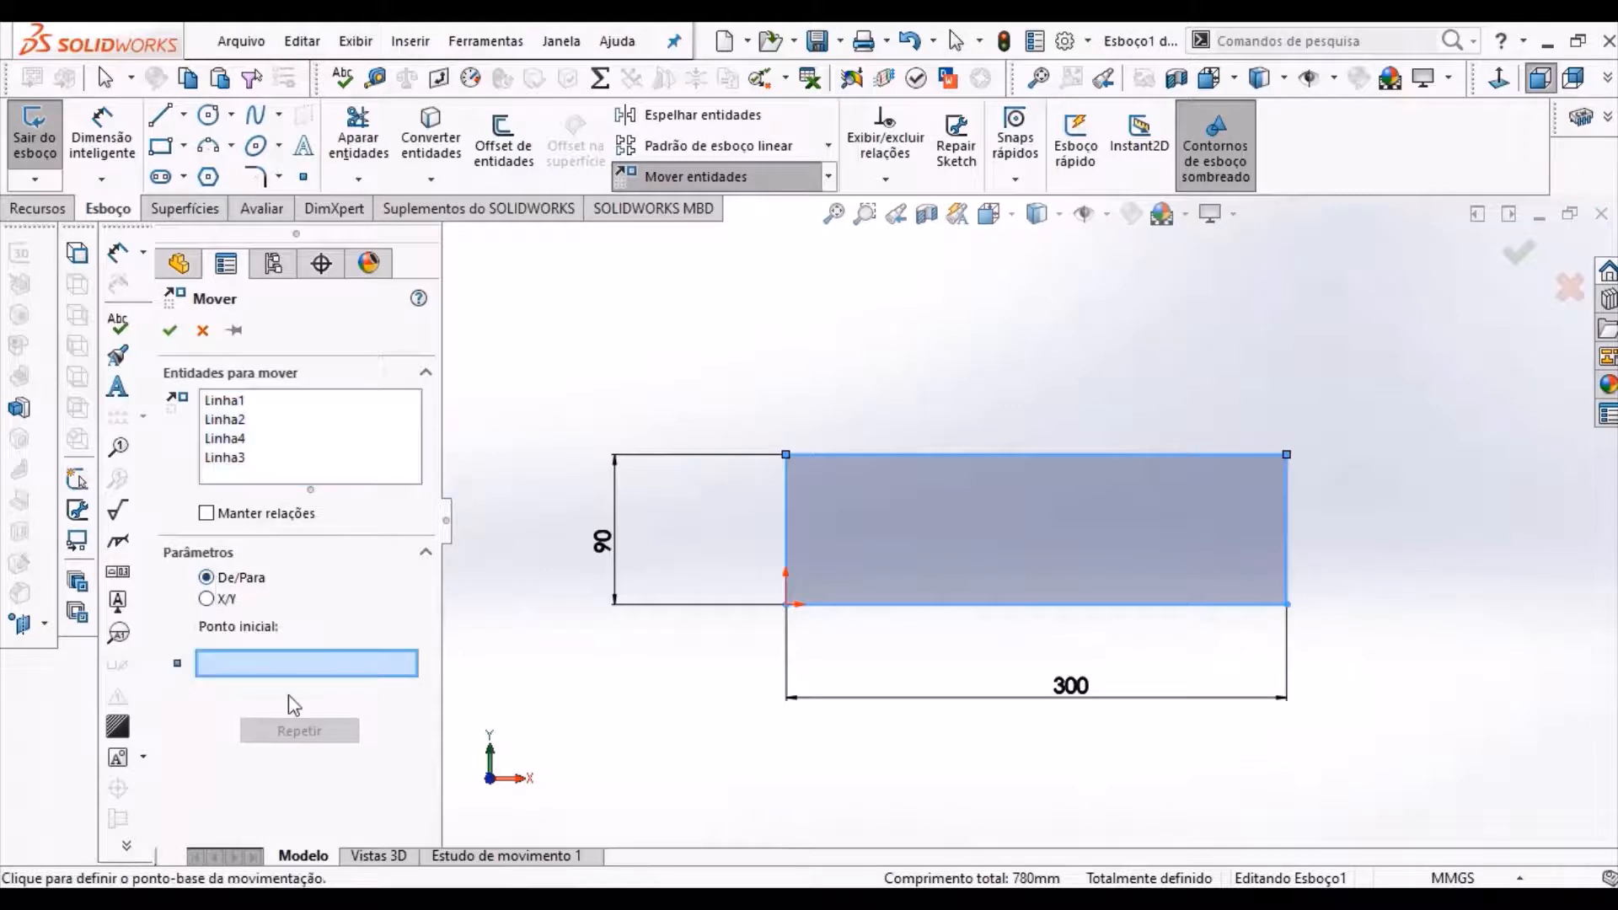
click(786, 455)
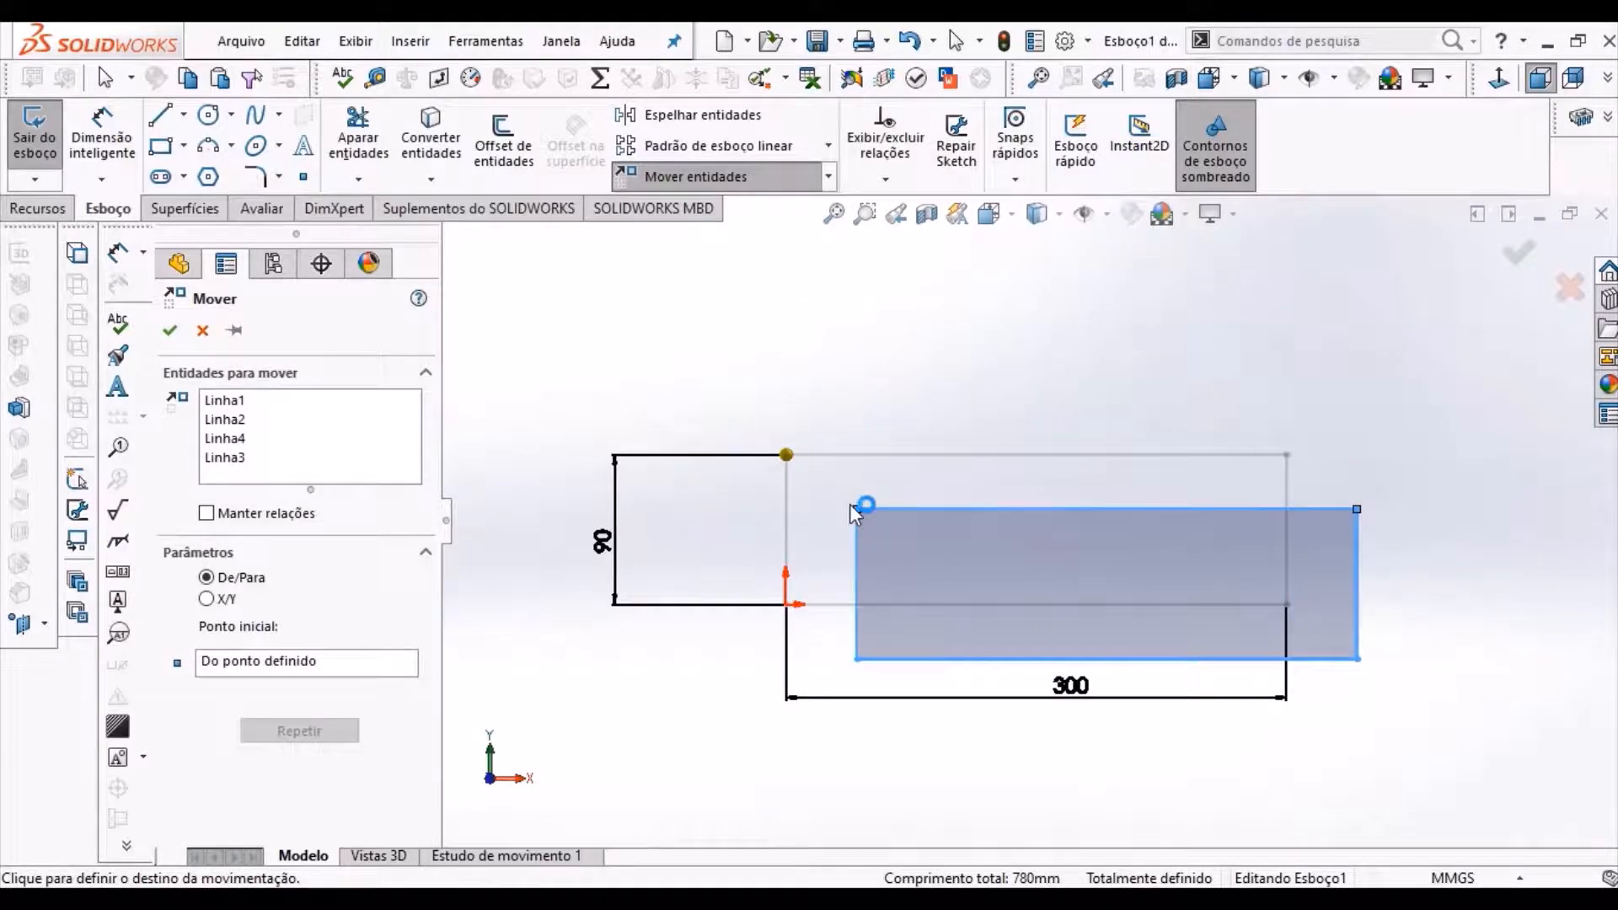
click(788, 460)
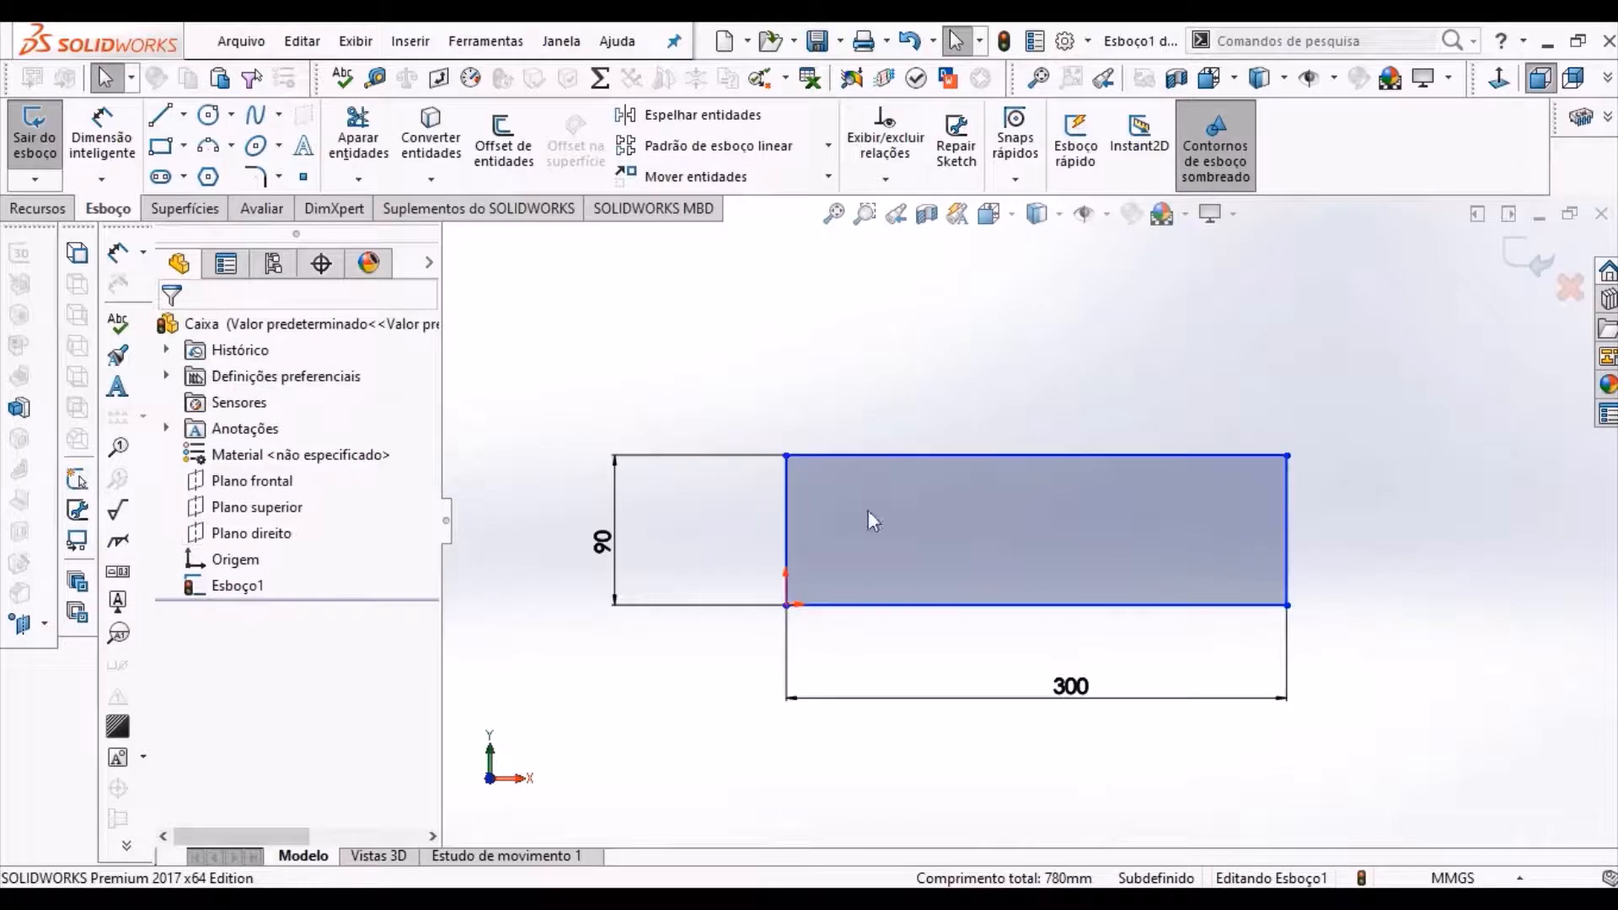
- Move the rectangle's four lines with the X/Y option by ΔX 120 mm and ΔY 100 mm
scroll(992, 527, down, 1)
scroll(996, 531, up, 1)
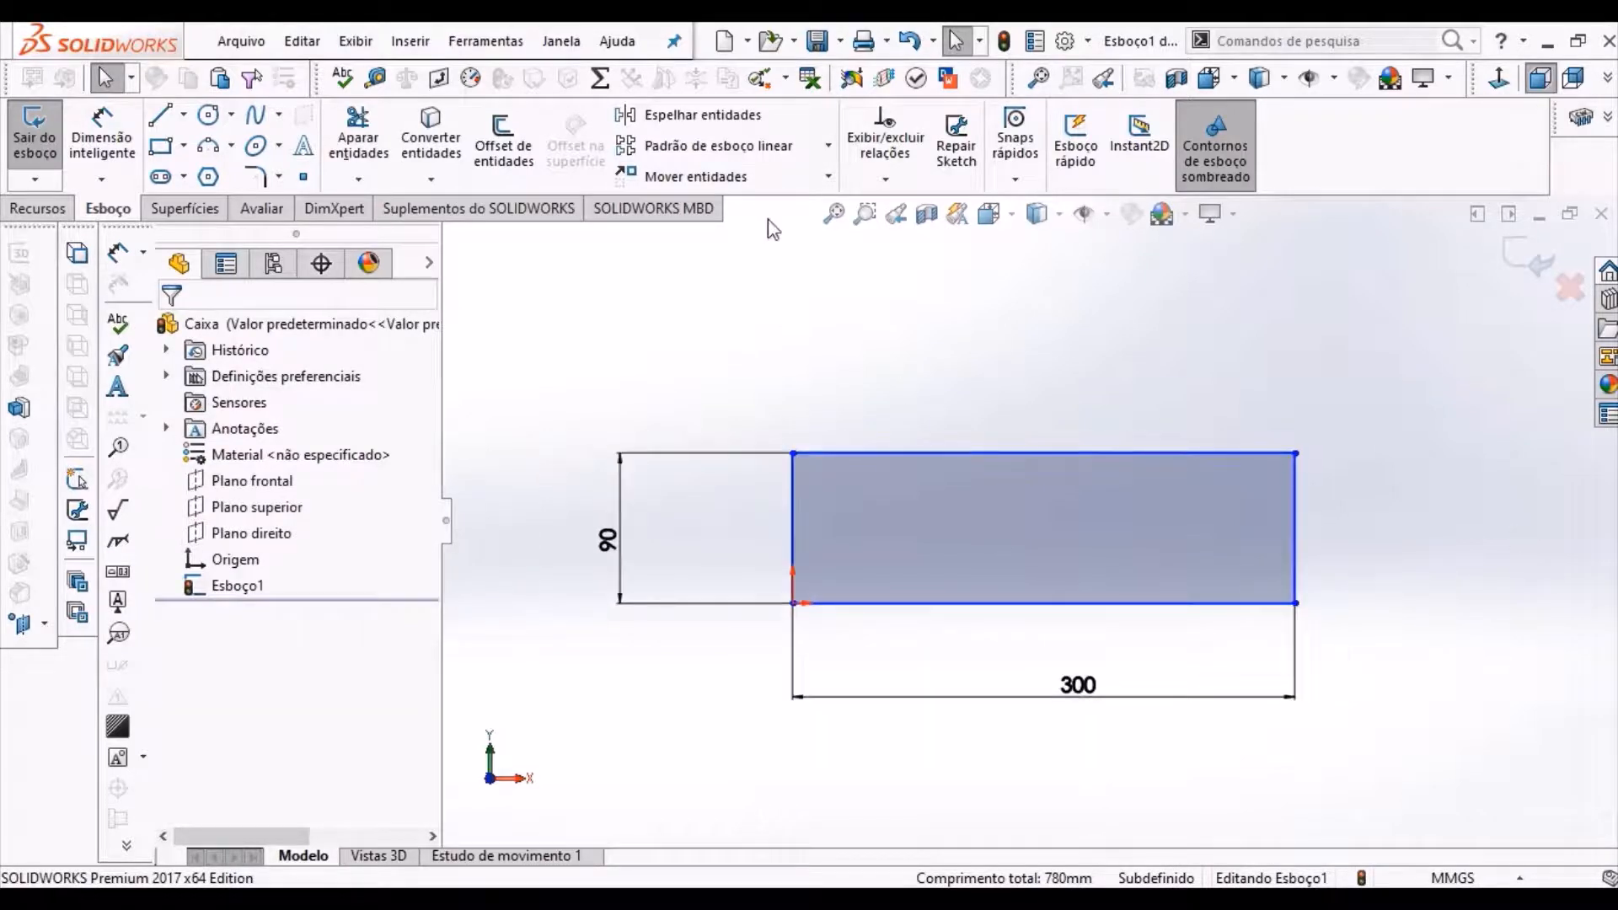
click(722, 187)
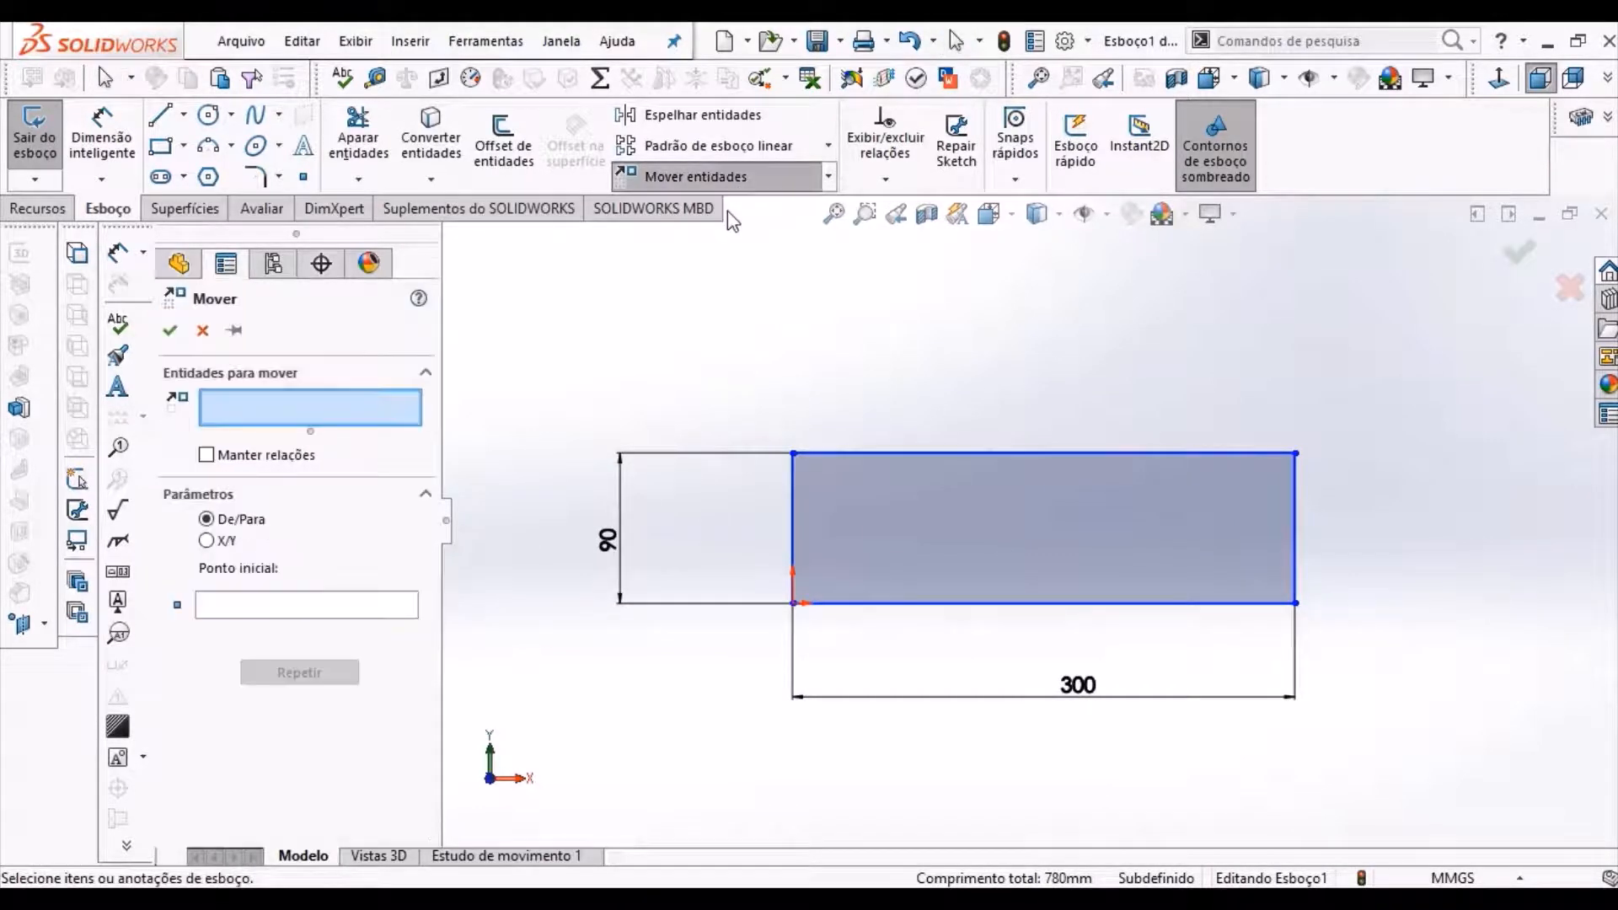
click(206, 541)
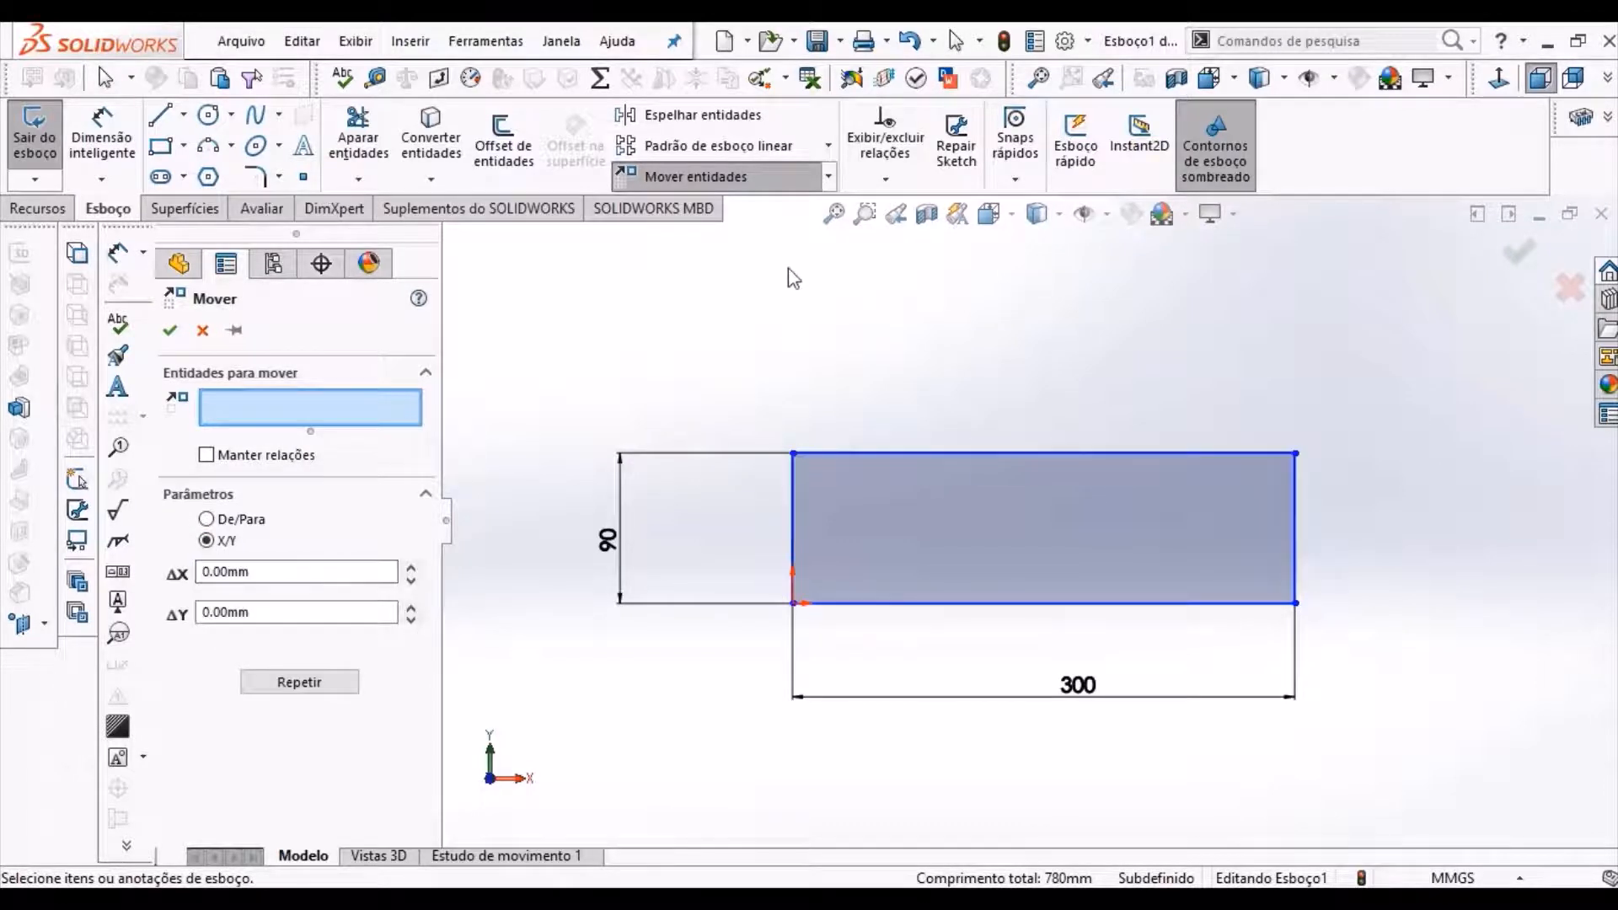
mouse_move(712, 346)
mouse_down()
mouse_move(997, 719)
mouse_move(1401, 534)
mouse_move(1376, 410)
mouse_move(1336, 452)
mouse_up()
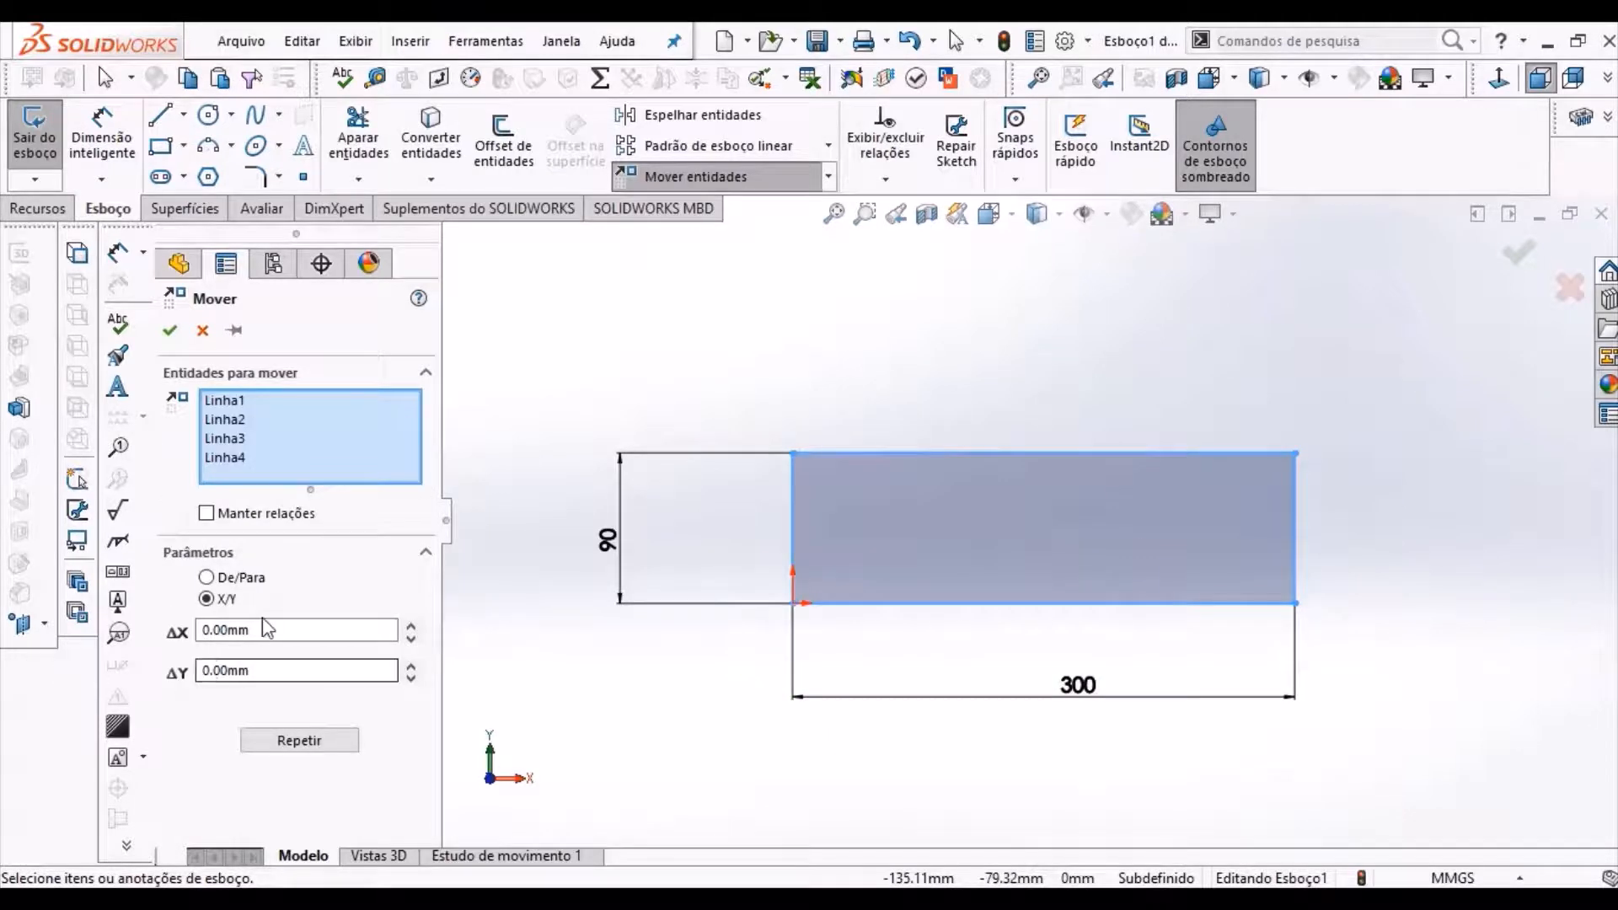
drag(229, 631, 192, 642)
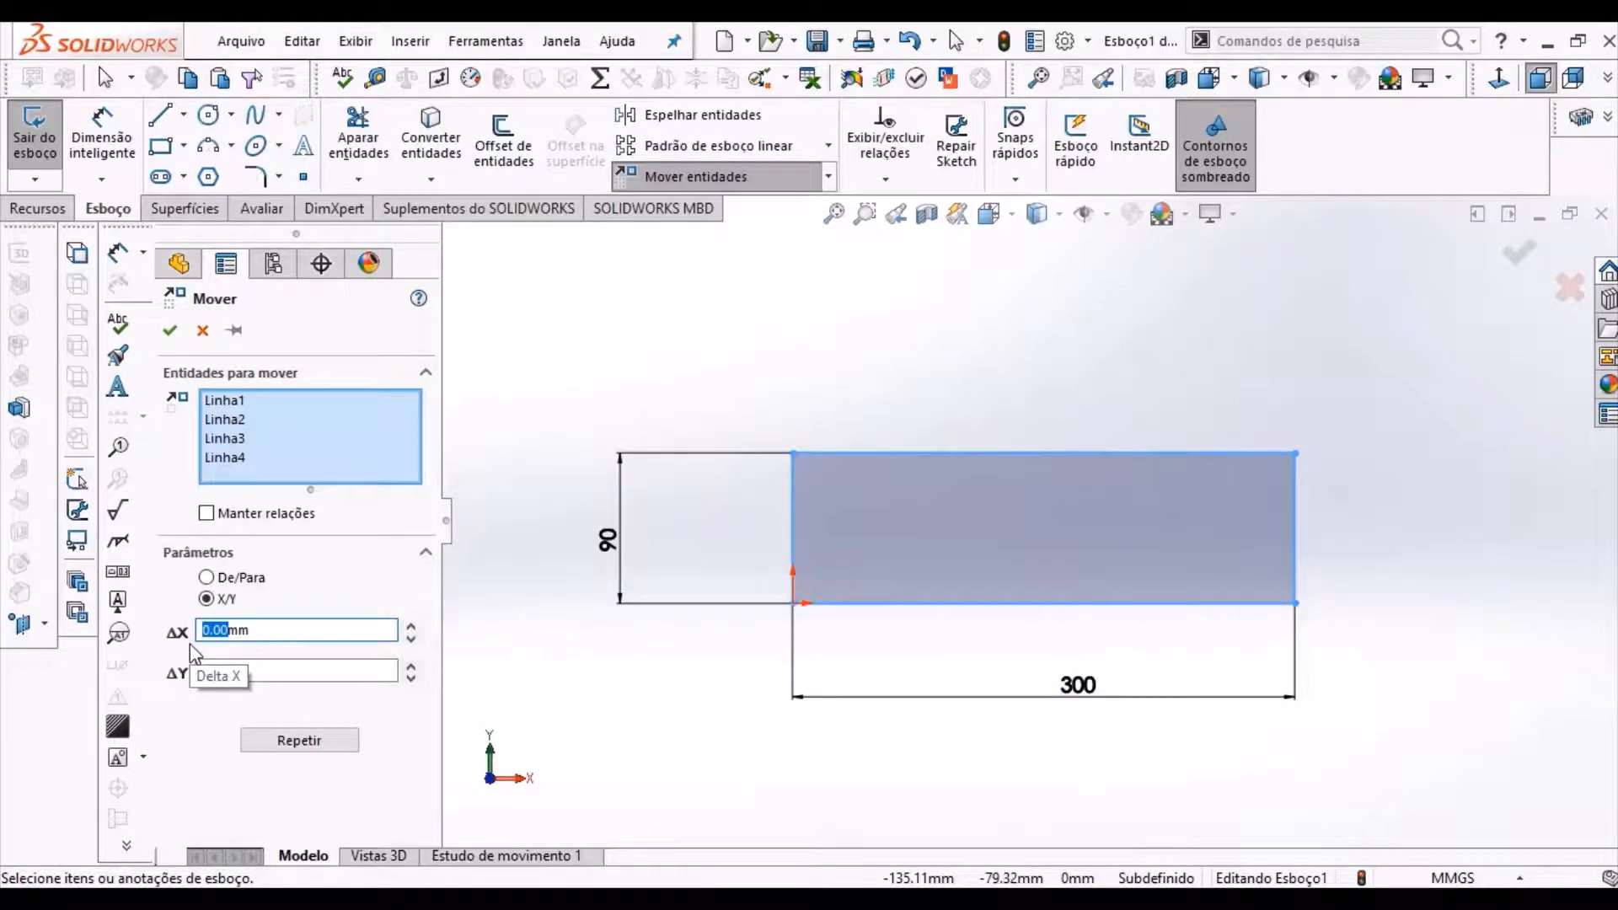
text(12)
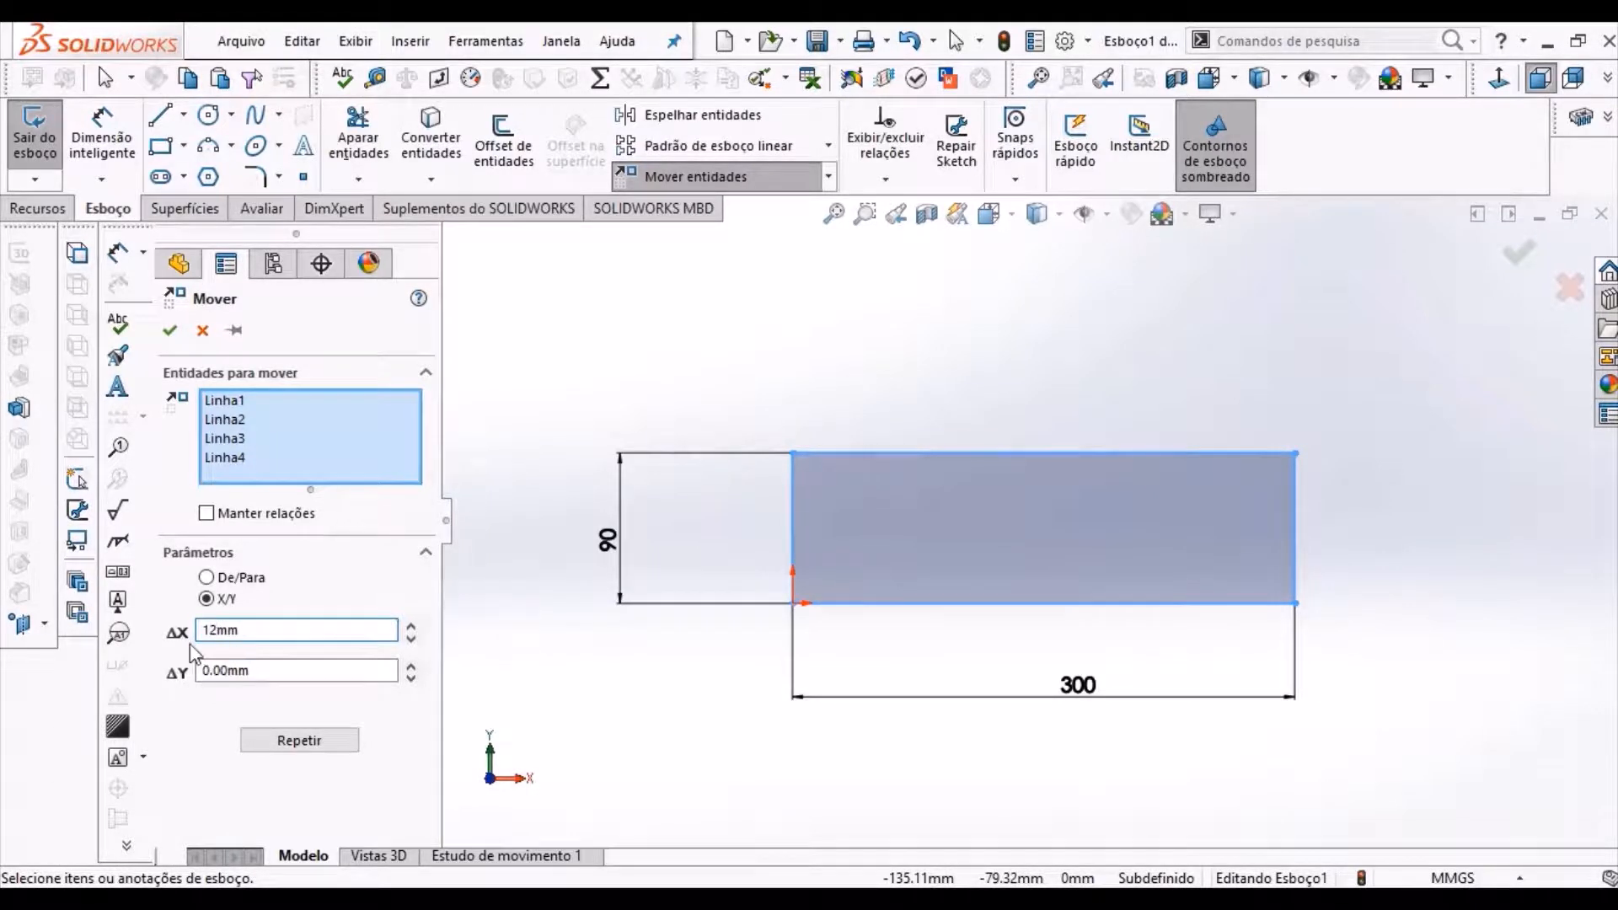
click(199, 671)
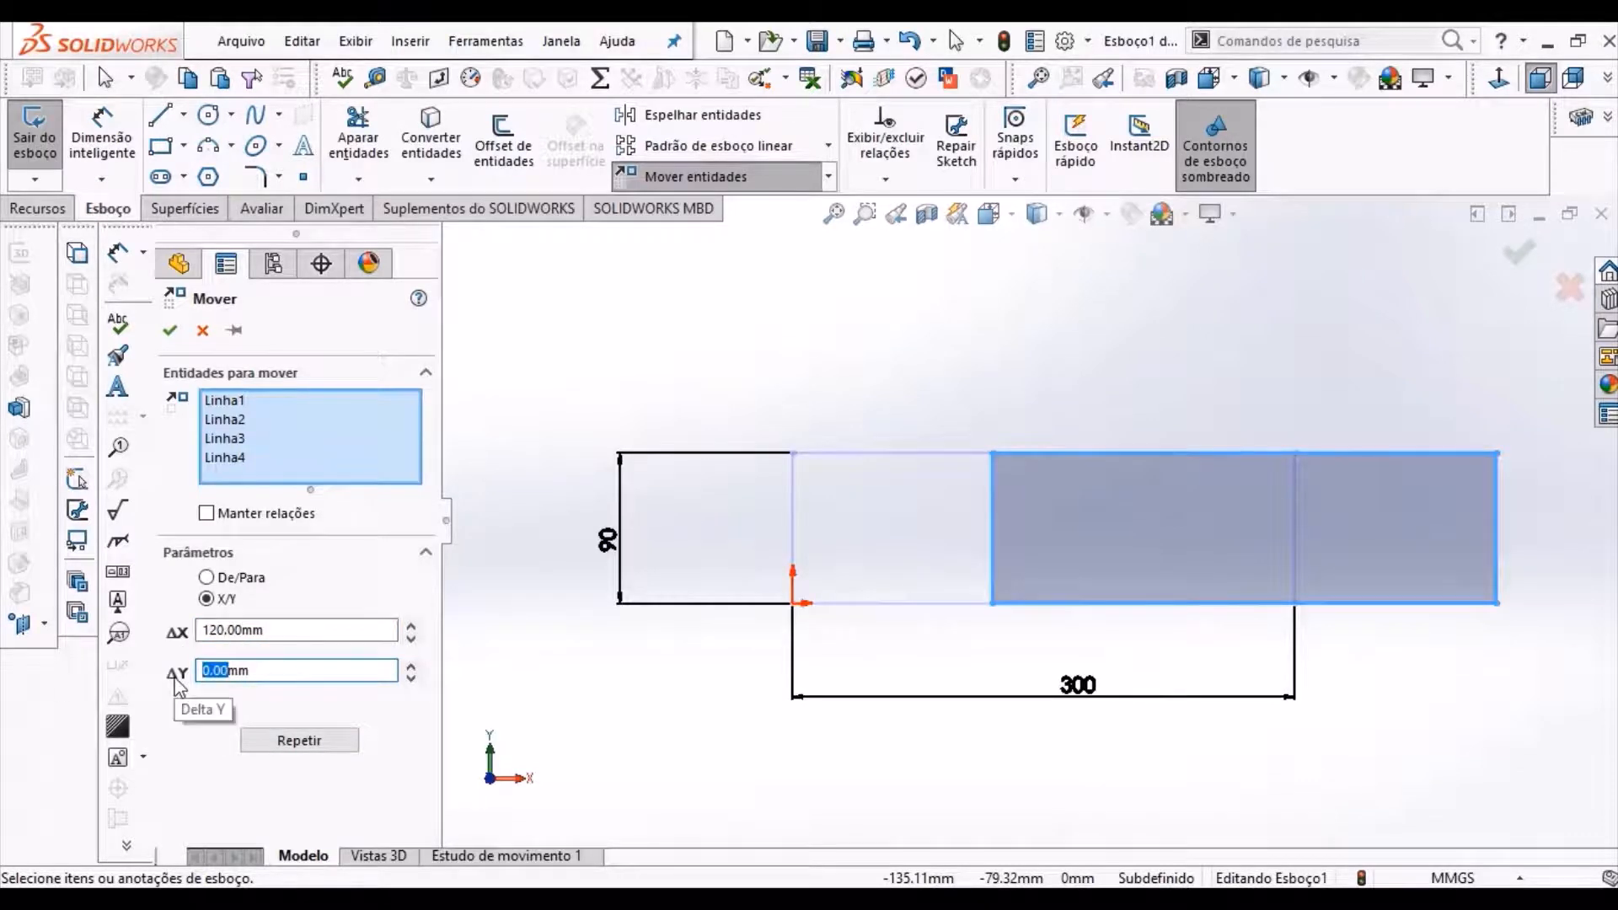
text(100)
key(Return)
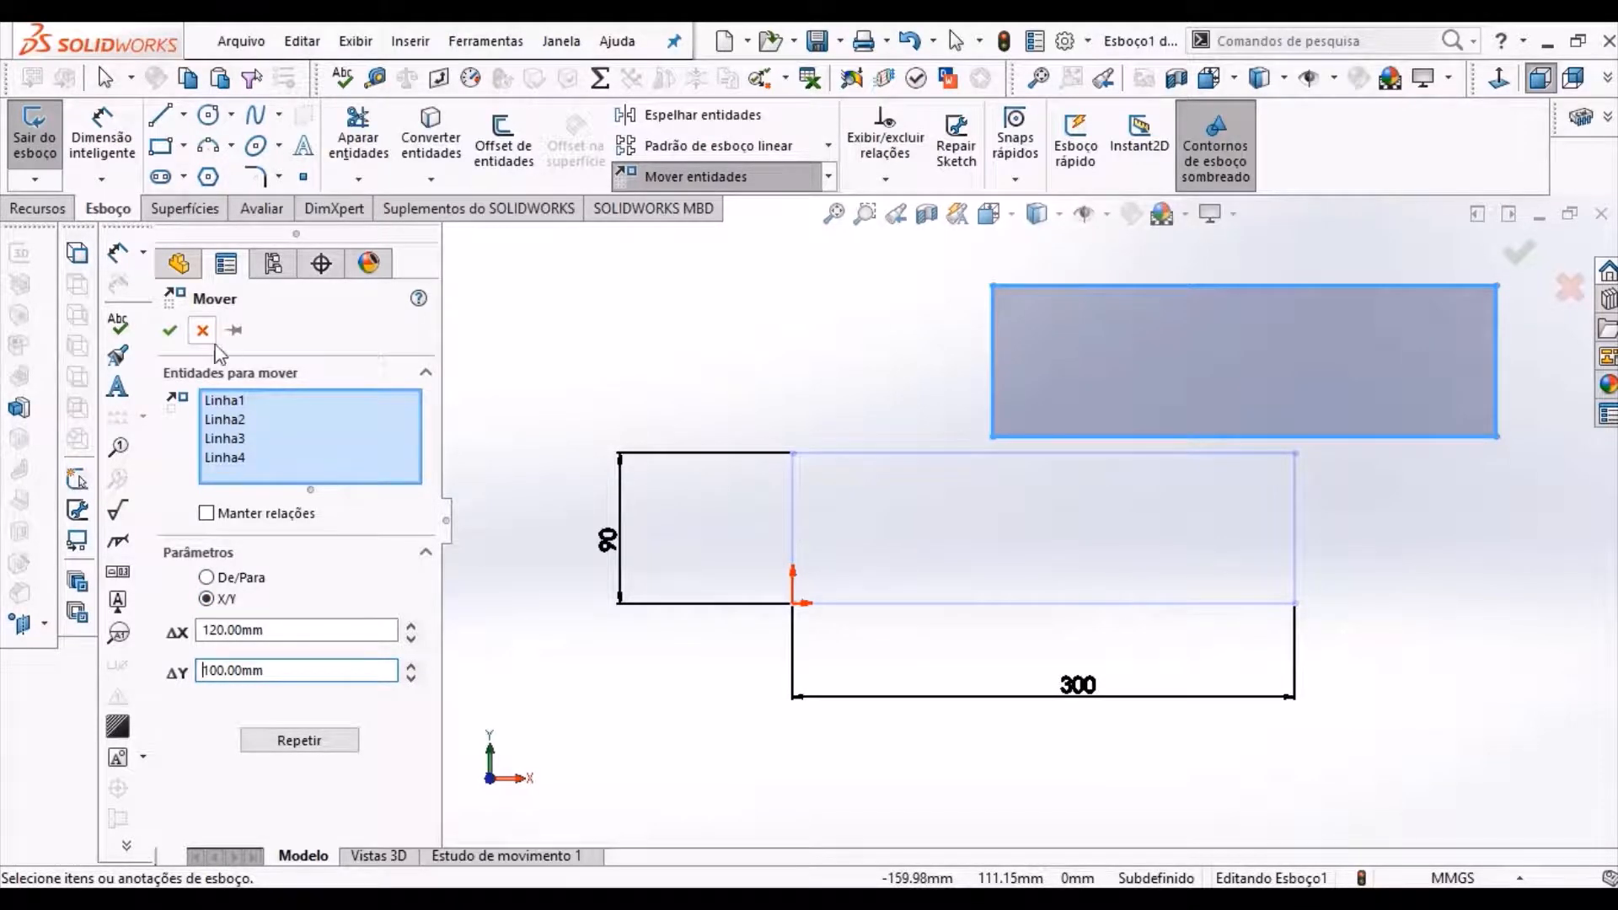
click(171, 332)
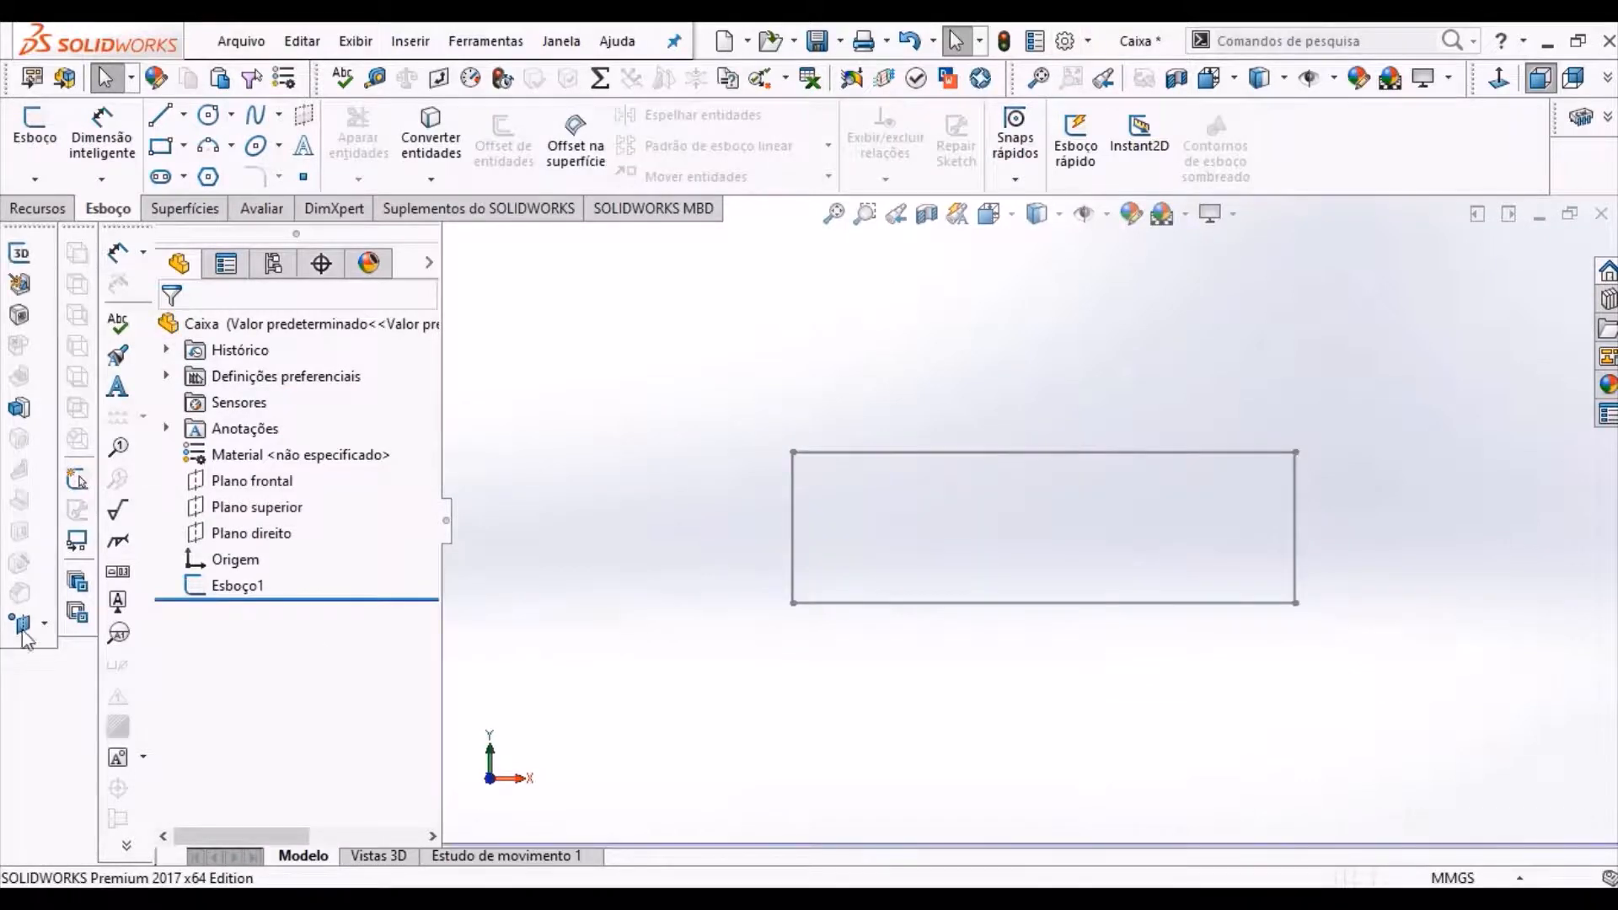
- Edit Esboço1, delete the 90 mm height dimension and move the rectangle's upper-left corner to a height of about 87.7 mm
click(226, 584)
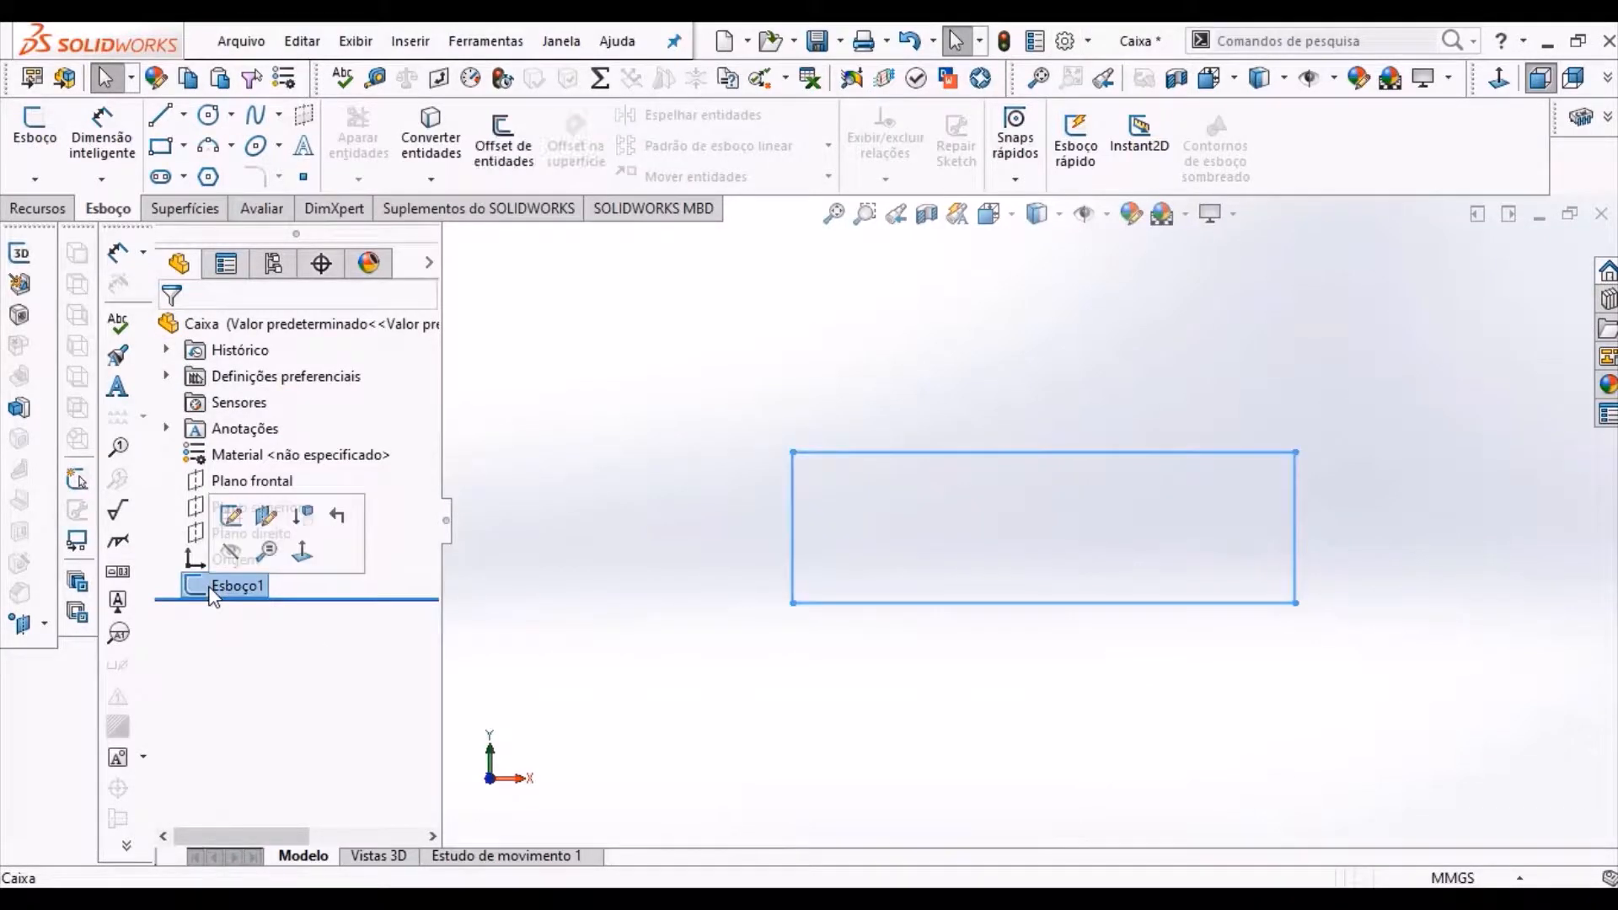
click(22, 151)
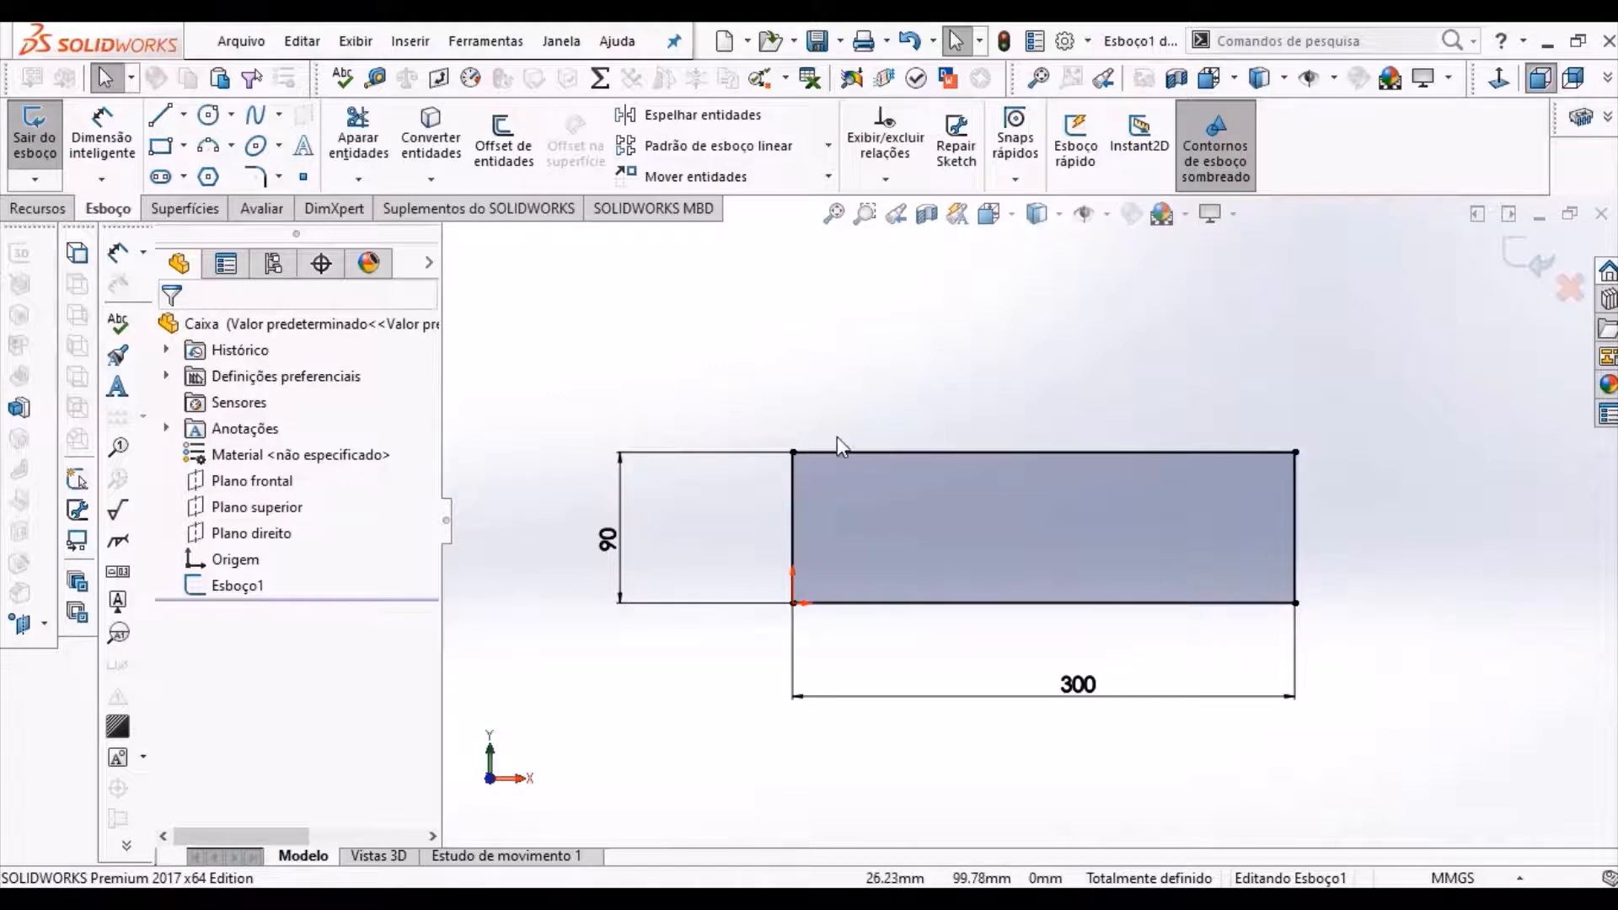
click(792, 452)
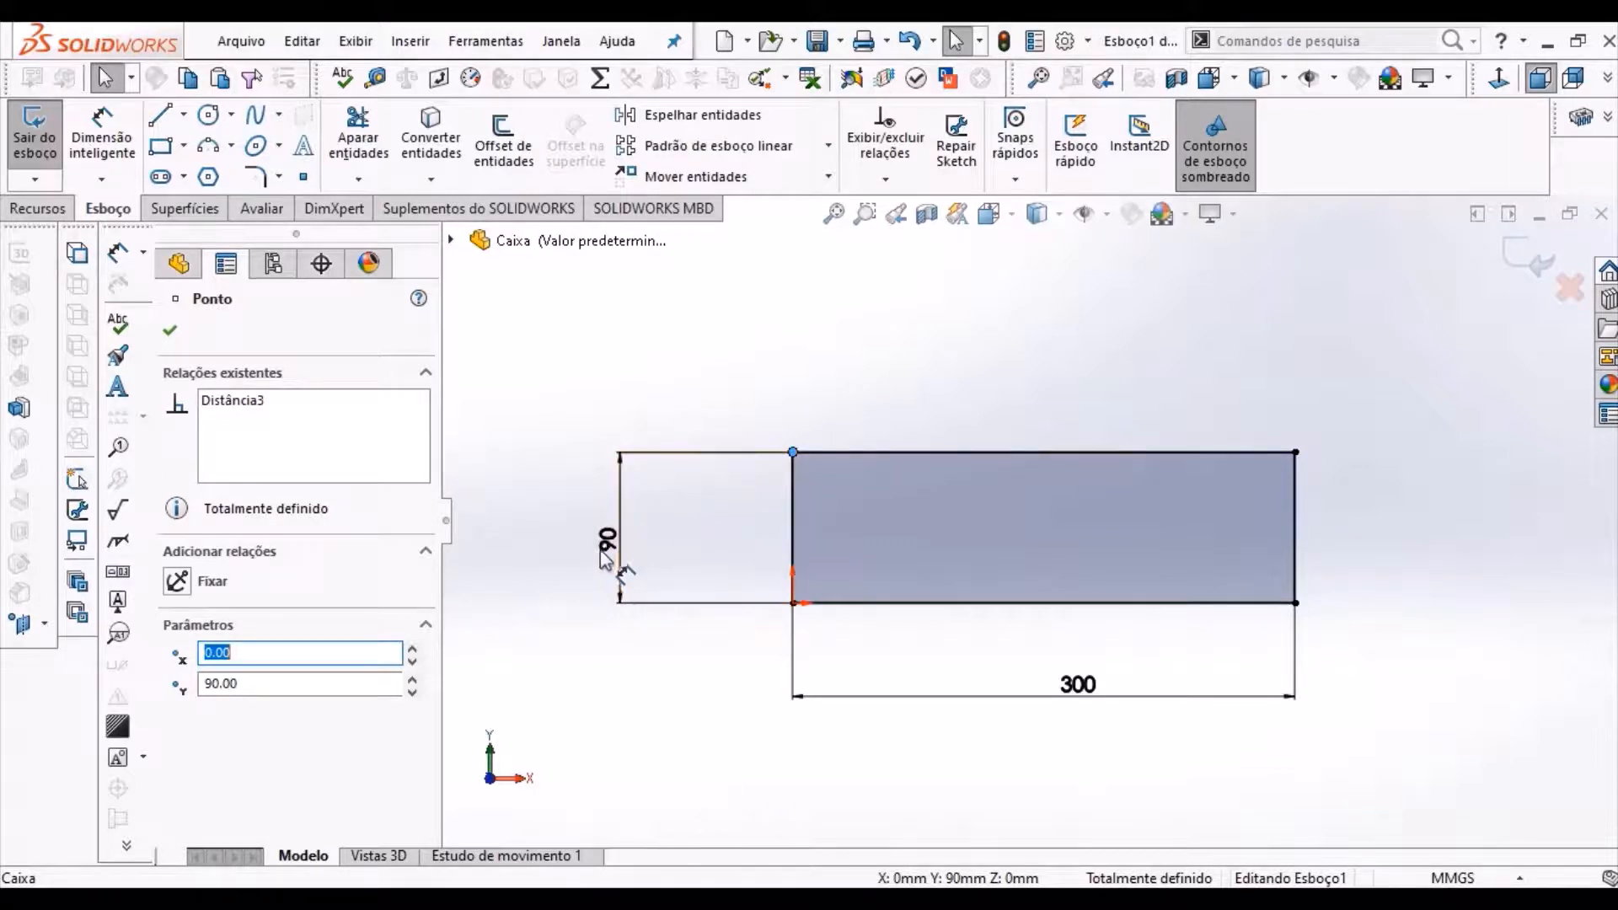
click(236, 403)
key(Delete)
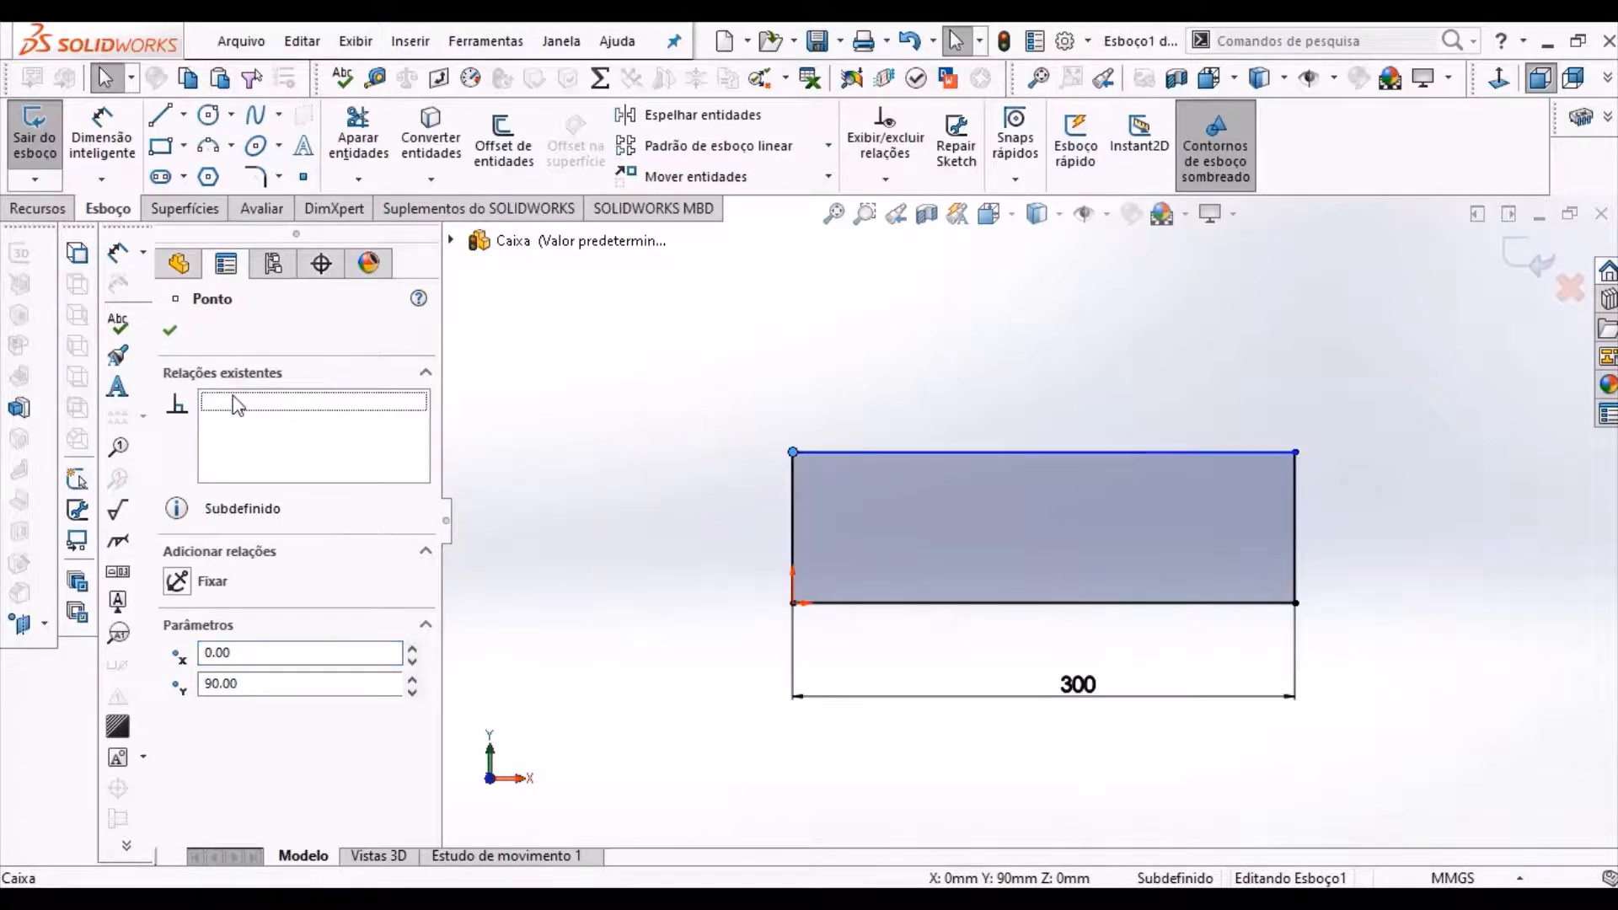
click(647, 580)
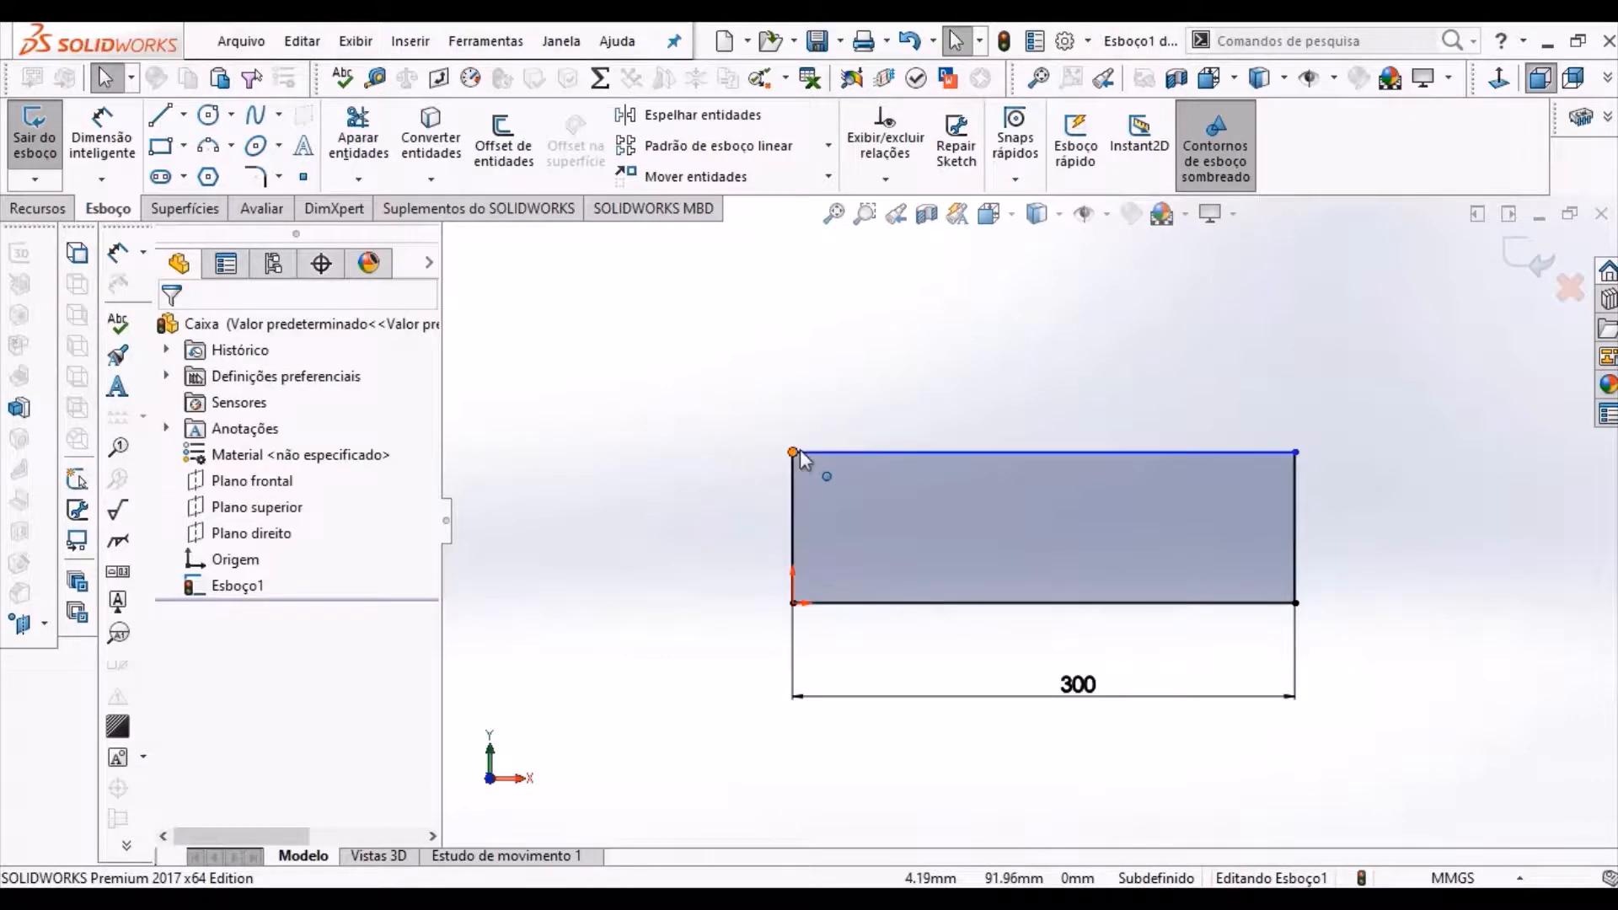
drag(795, 452, 887, 456)
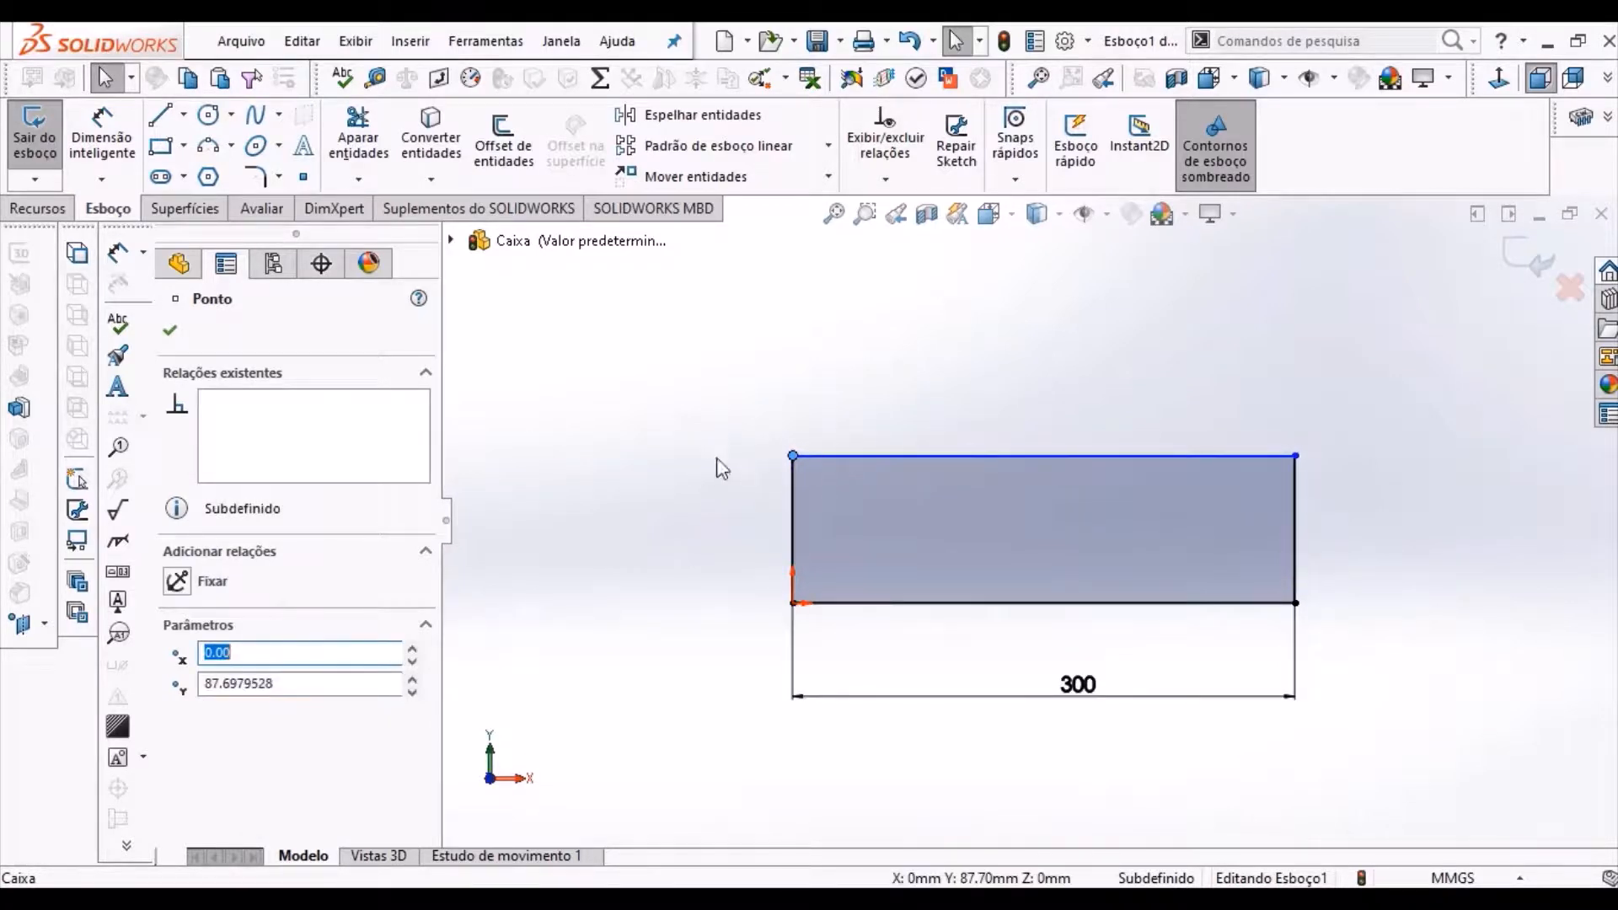
- Remove the Vertical relation from the rectangle's left line and move its upper corner to a height of about 88.4 mm
click(796, 543)
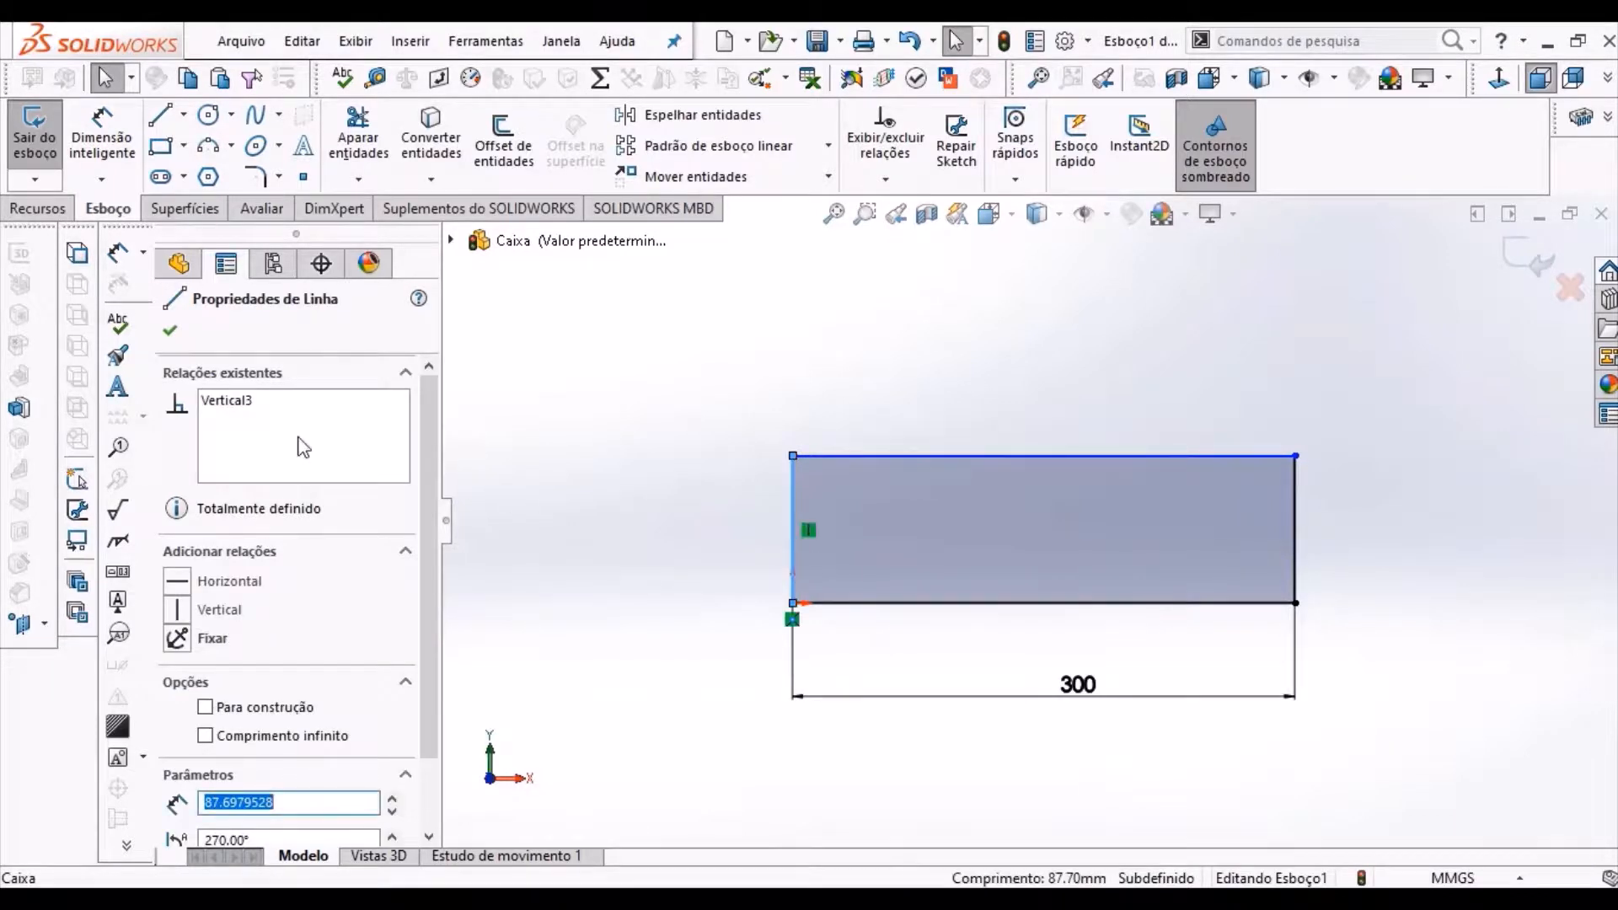
click(233, 408)
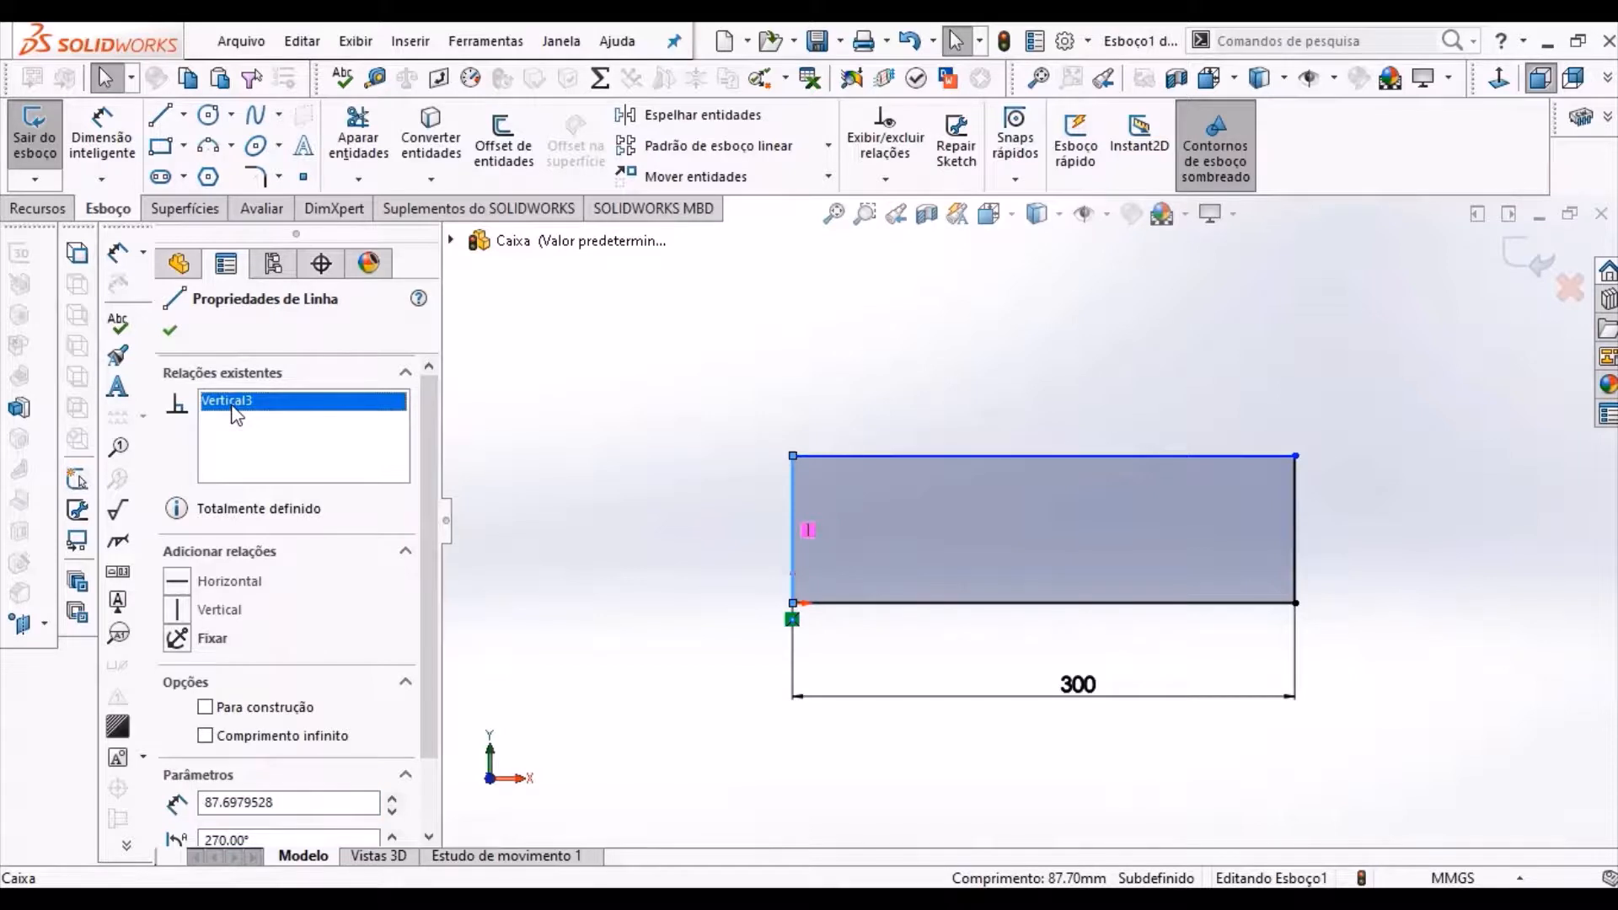
key(Delete)
click(775, 554)
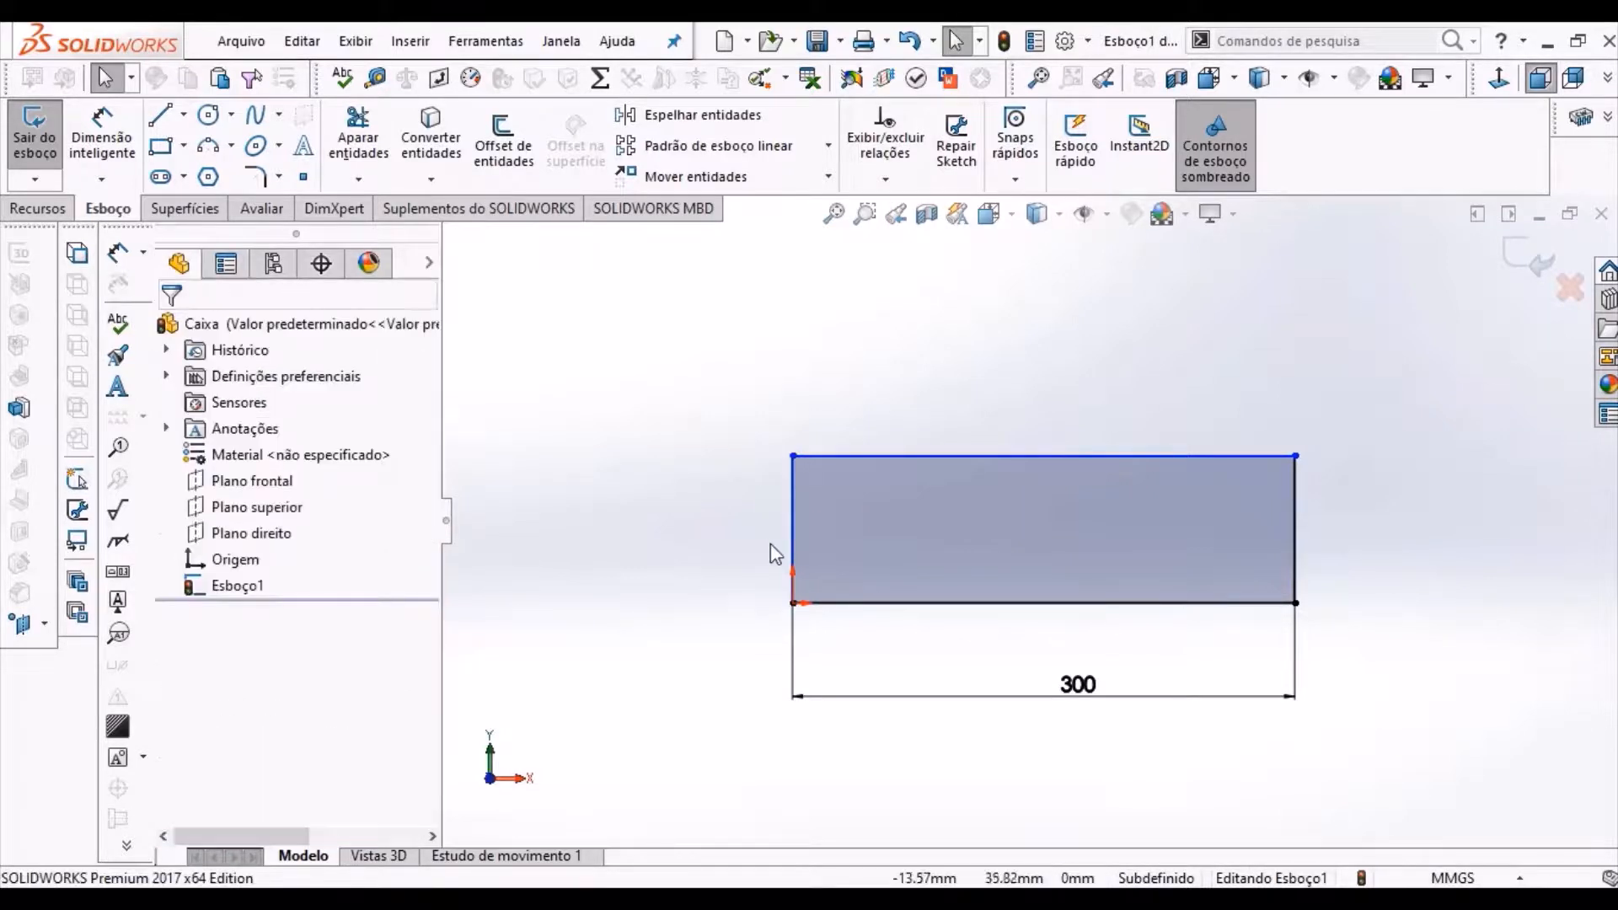
mouse_move(791, 459)
mouse_down()
mouse_move(900, 497)
mouse_move(684, 476)
mouse_move(975, 548)
mouse_move(946, 769)
mouse_move(736, 614)
mouse_move(757, 476)
mouse_move(802, 539)
mouse_move(792, 455)
mouse_up()
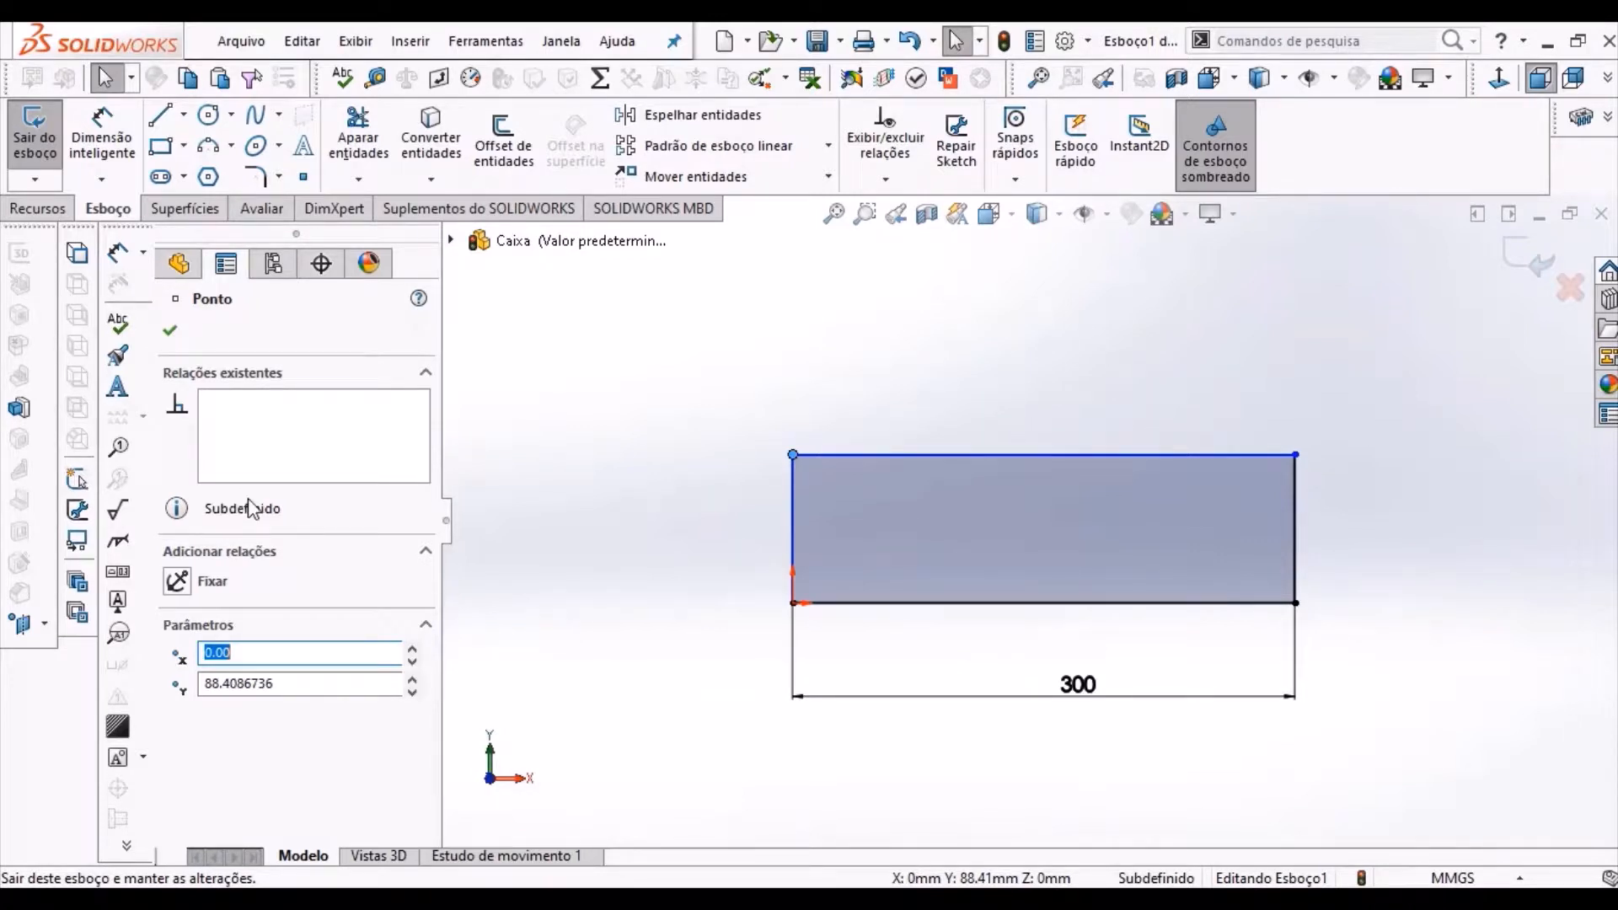
click(696, 373)
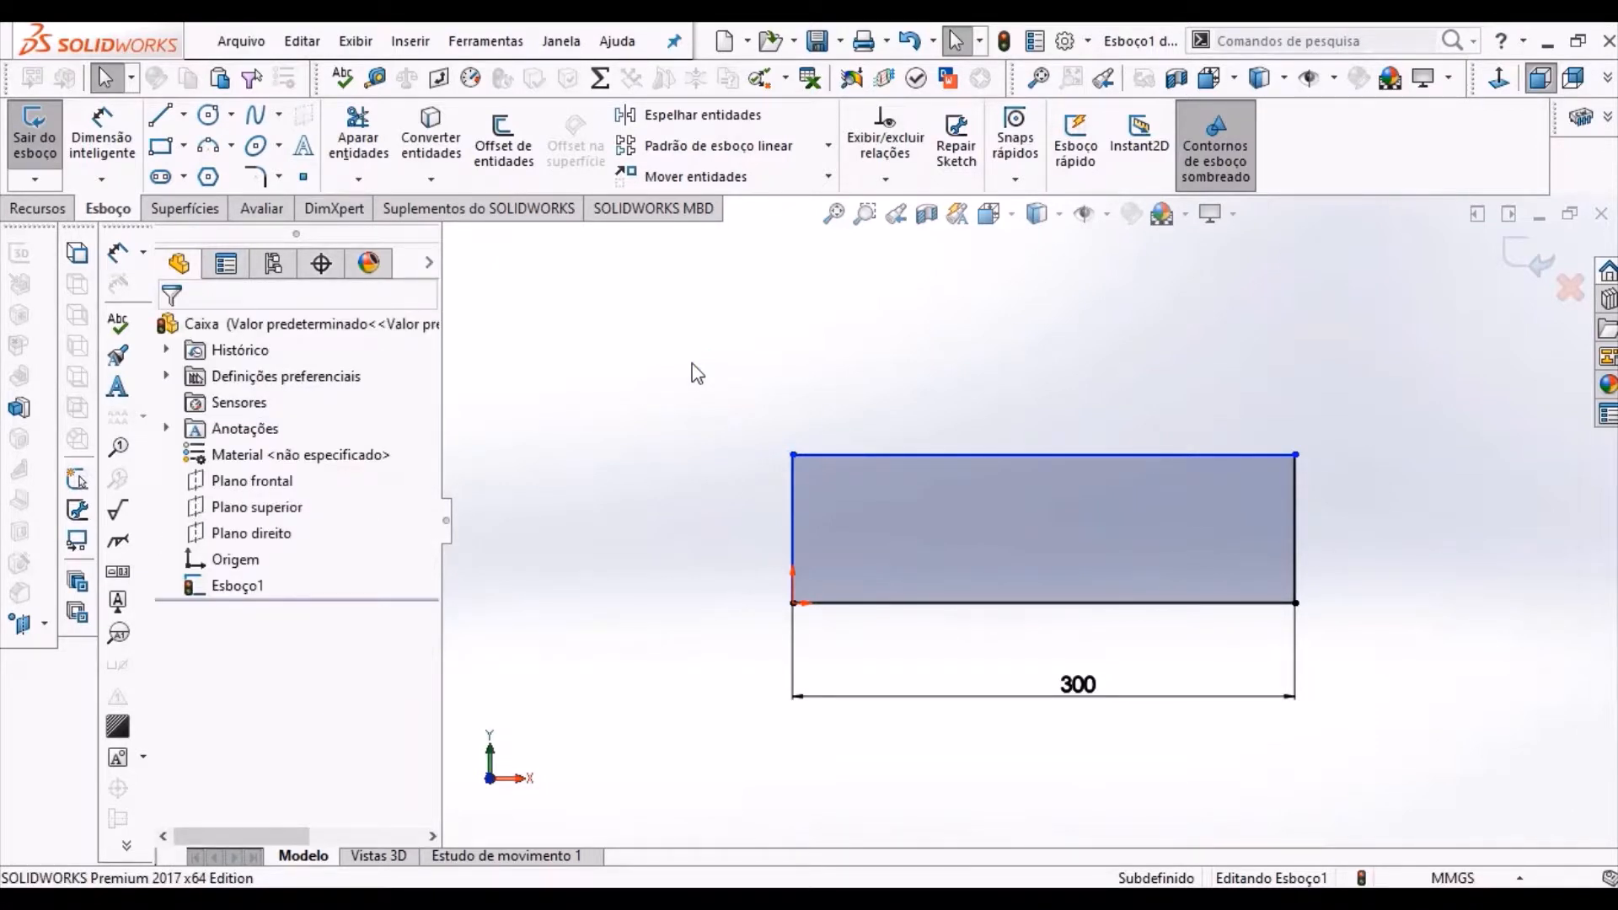